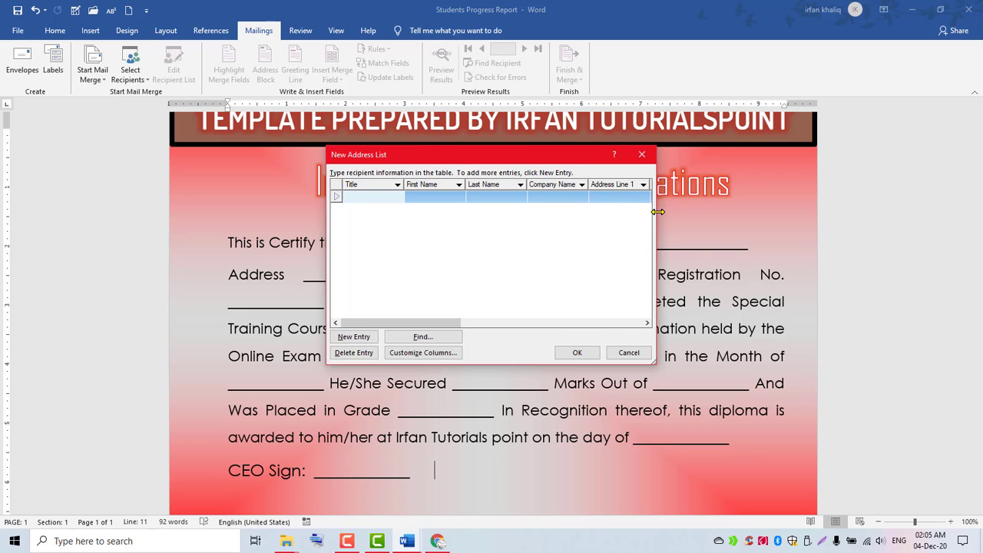
# Stretch the New Address List dialog both ways so the Title to E-mail Address columns show.
pyautogui.moveTo(658, 211); pyautogui.dragTo(954, 204)
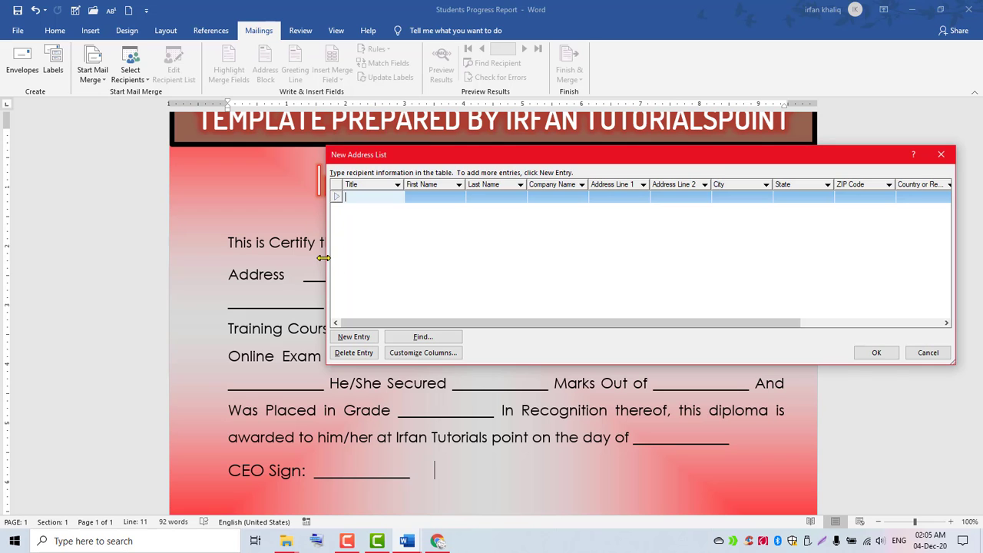
pyautogui.moveTo(323, 258); pyautogui.dragTo(66, 248)
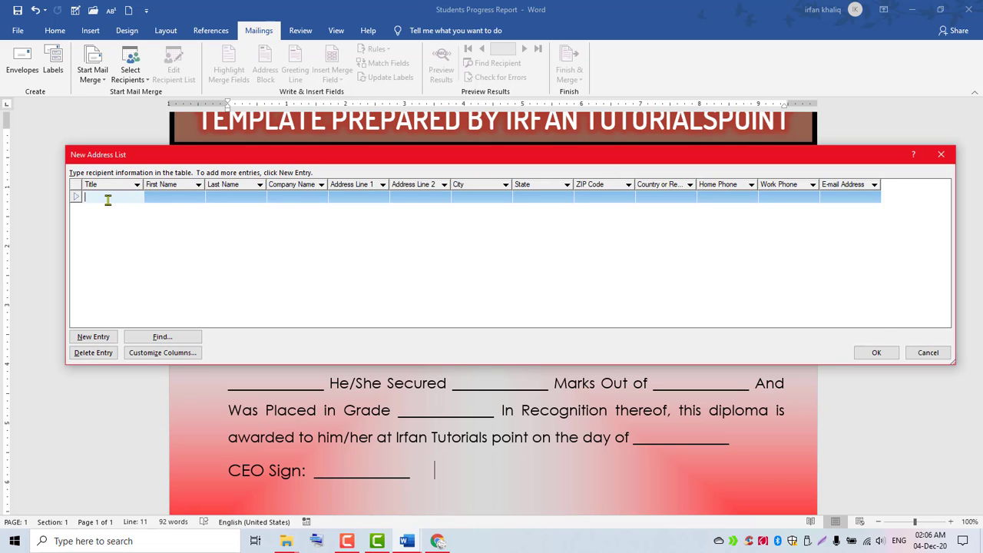
pyautogui.click(182, 198)
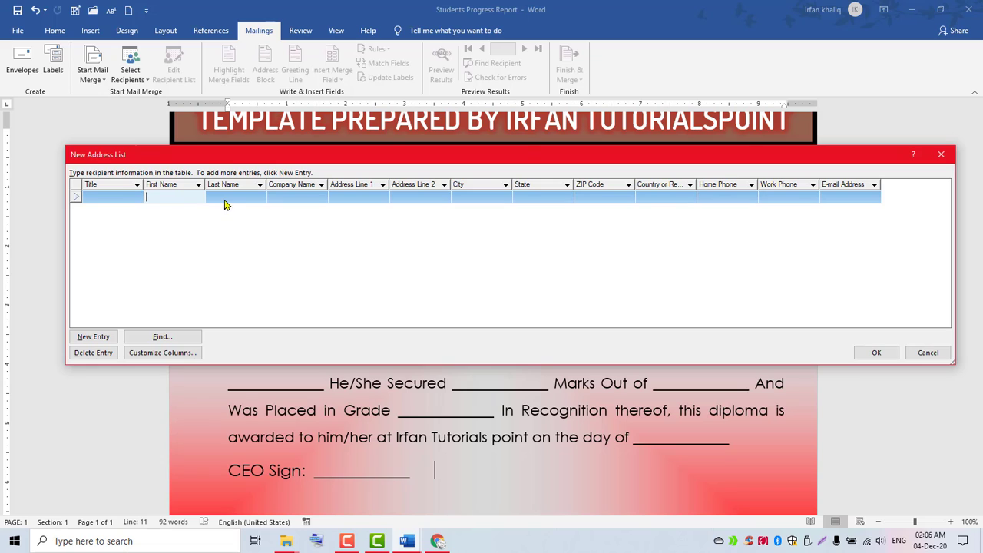
pyautogui.click(121, 199)
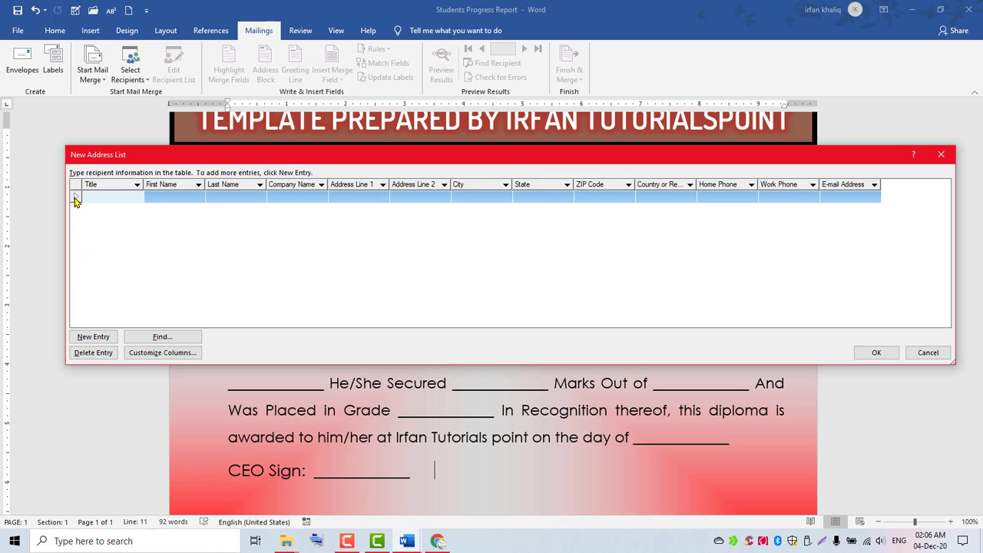
pyautogui.click(94, 337)
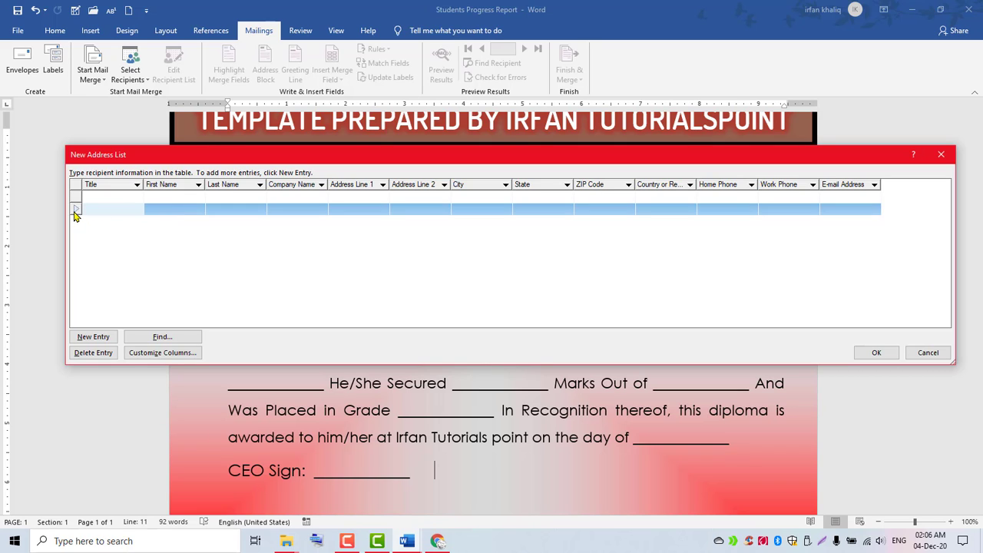
pyautogui.click(88, 353)
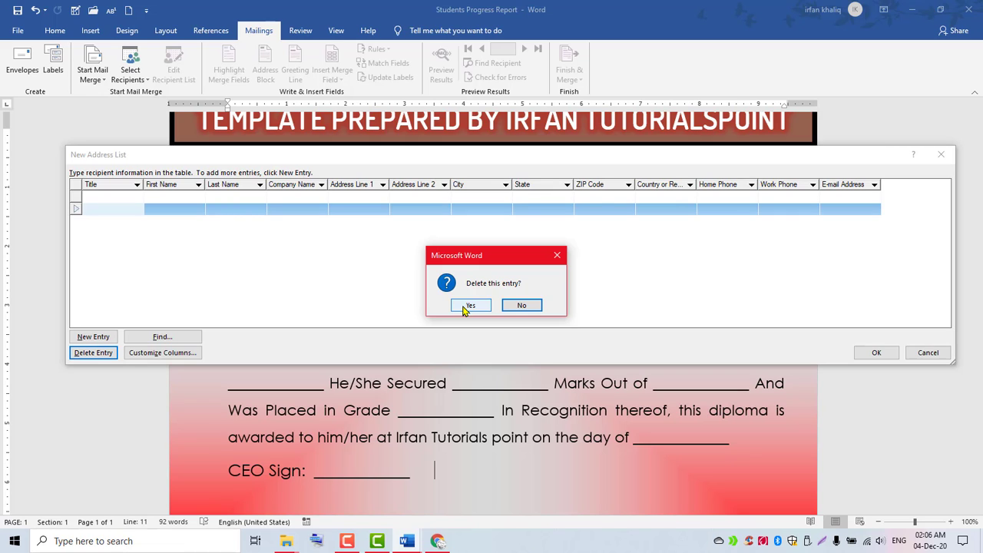
pyautogui.click(466, 306)
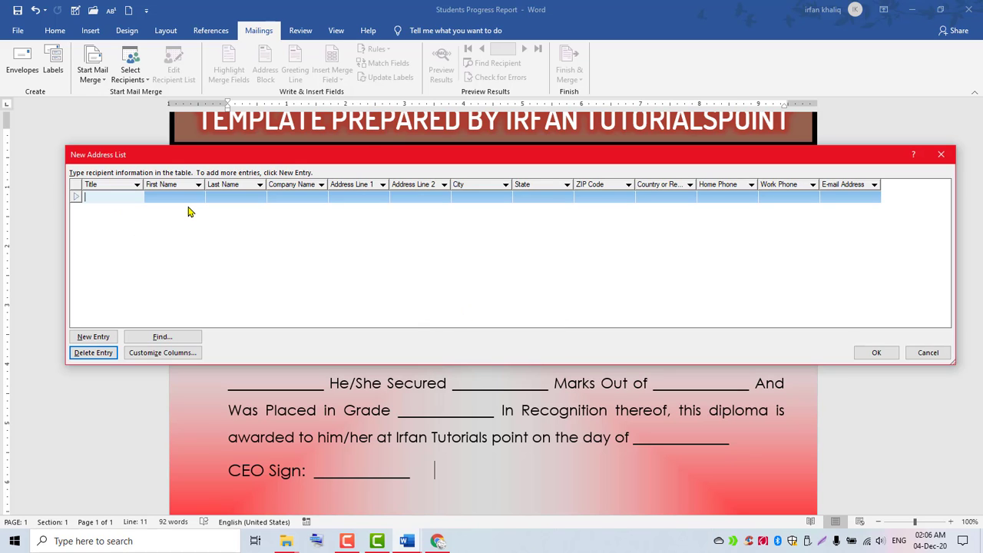
# Drag the New Address List dialog up to the top of the screen.
pyautogui.moveTo(201, 158); pyautogui.dragTo(175, 4)
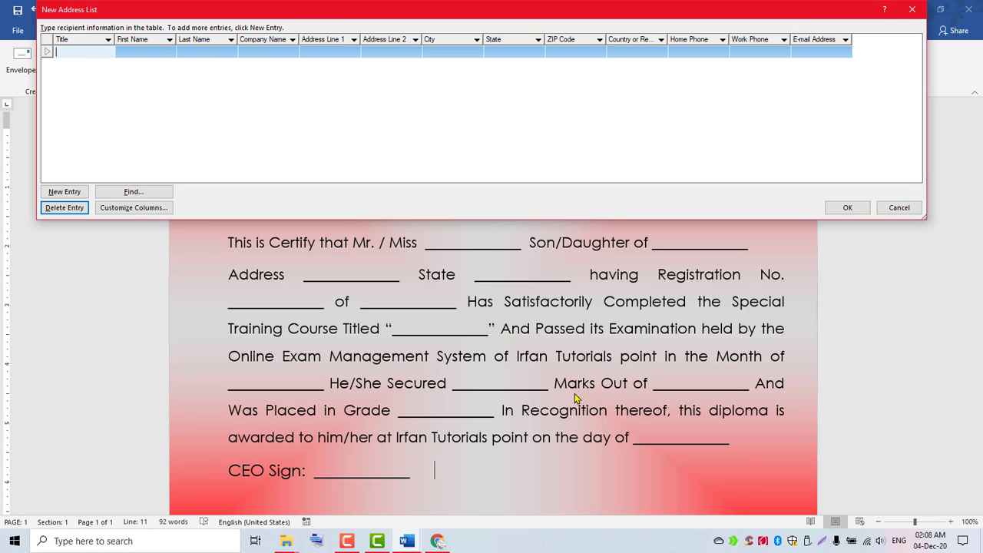
# Open Customize Columns and position the Customize Address List window.
pyautogui.click(107, 209)
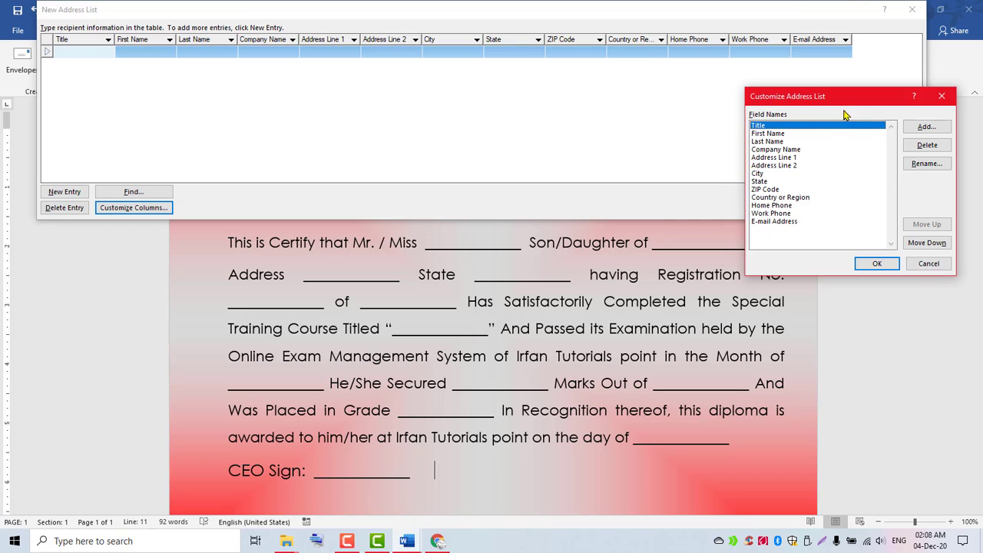
pyautogui.moveTo(844, 100); pyautogui.dragTo(865, 70)
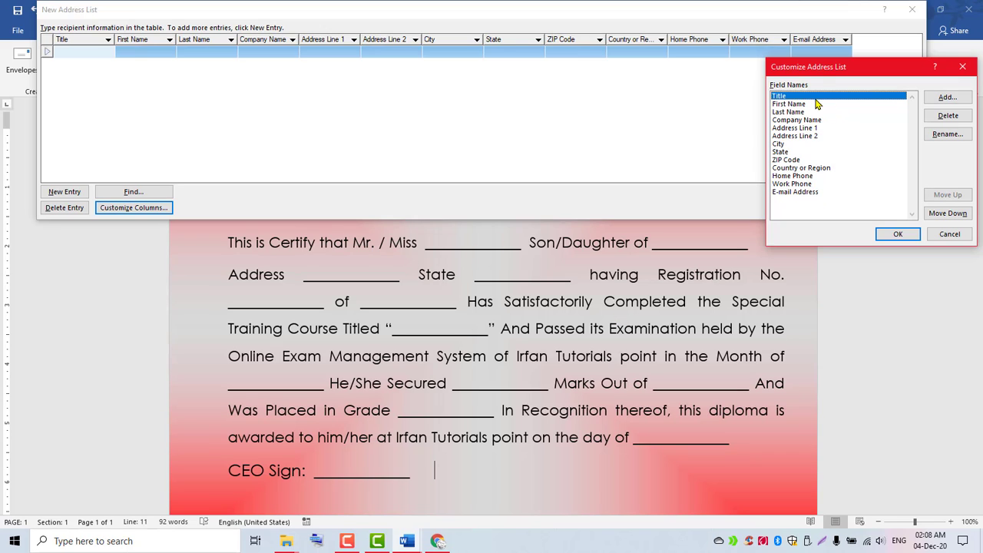
# Delete the Title, Company Name and Address Line 1 fields.
pyautogui.click(947, 116)
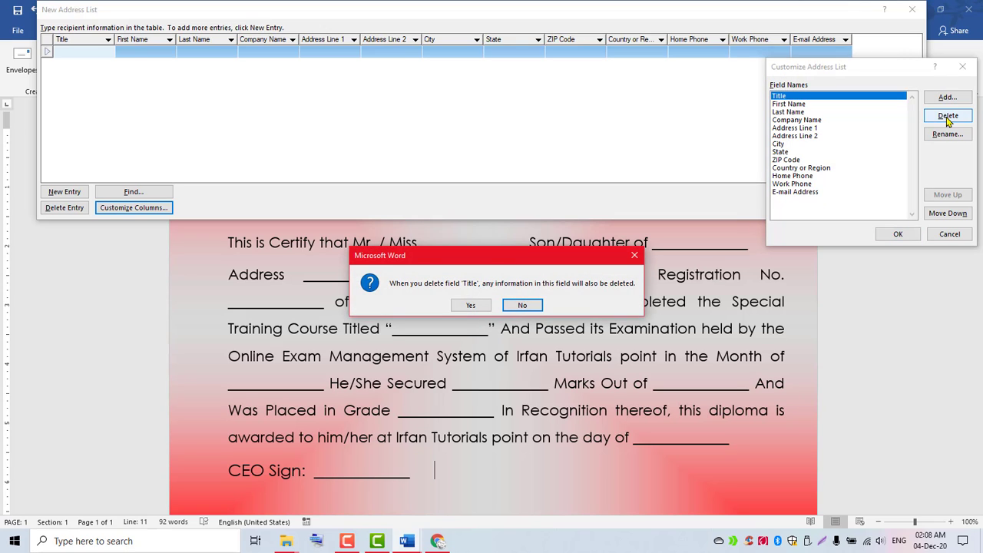
pyautogui.click(463, 306)
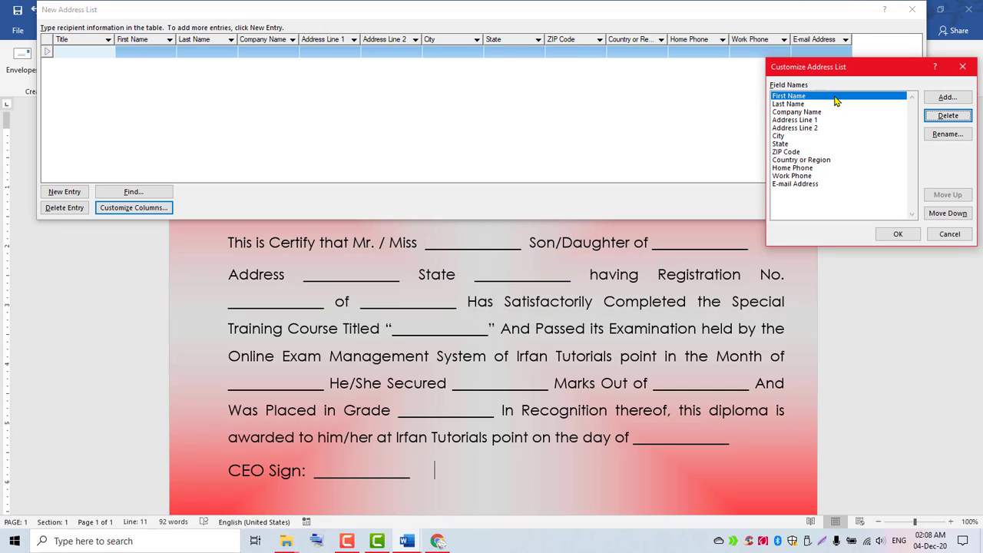
pyautogui.click(784, 106)
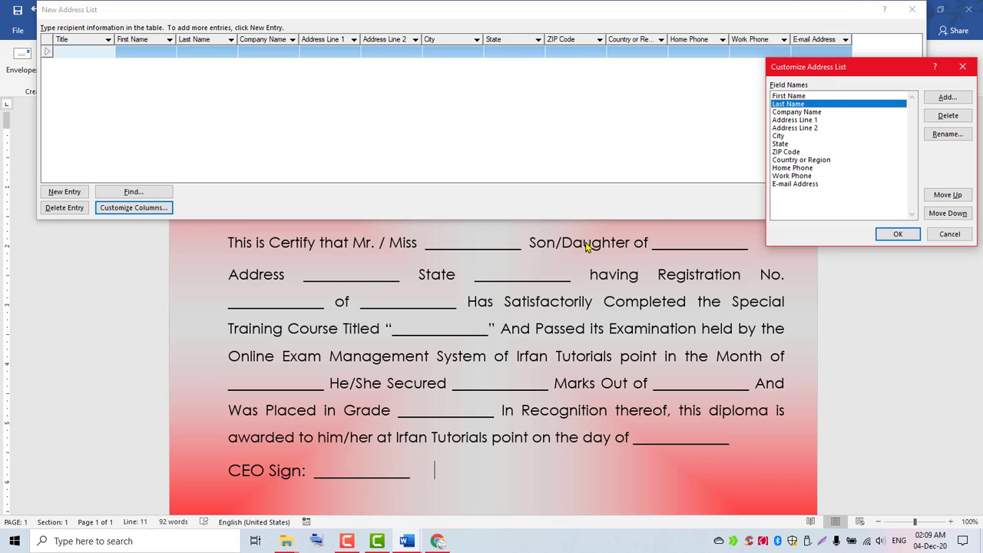
pyautogui.click(796, 112)
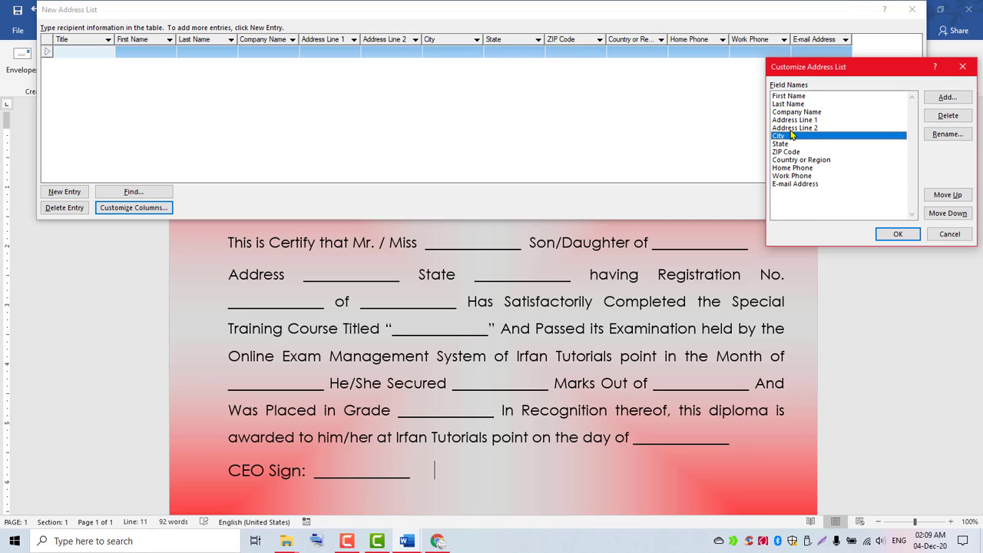
pyautogui.click(788, 186)
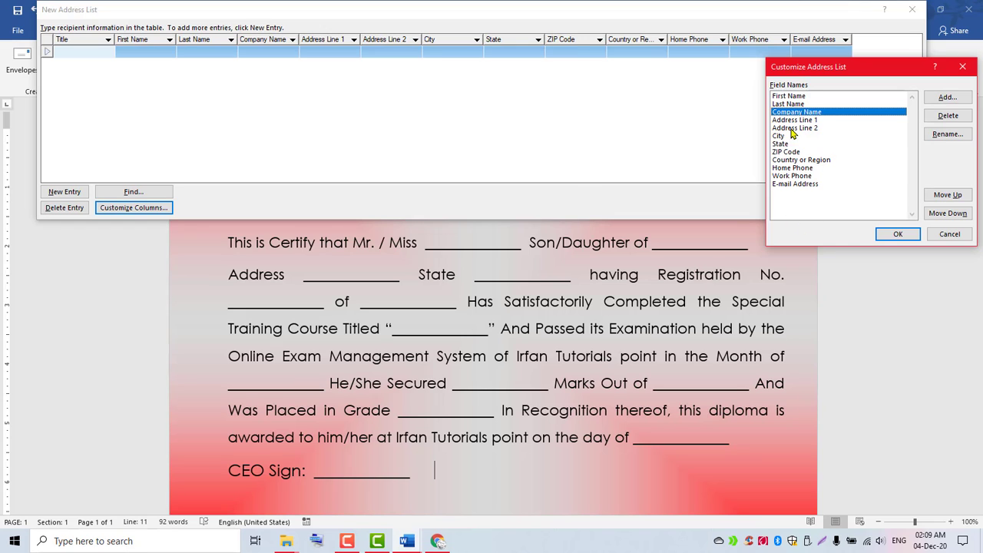
pyautogui.click(946, 116)
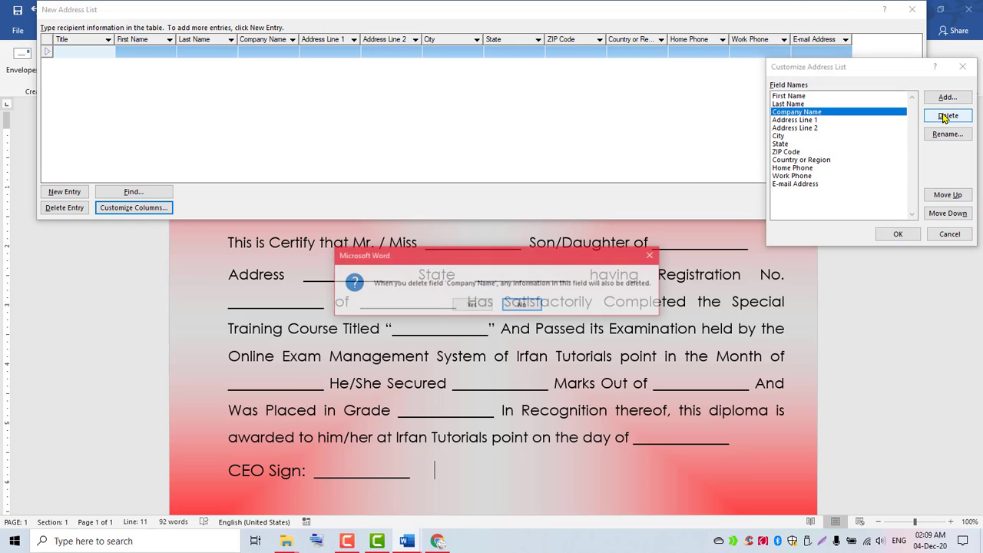
pyautogui.click(473, 305)
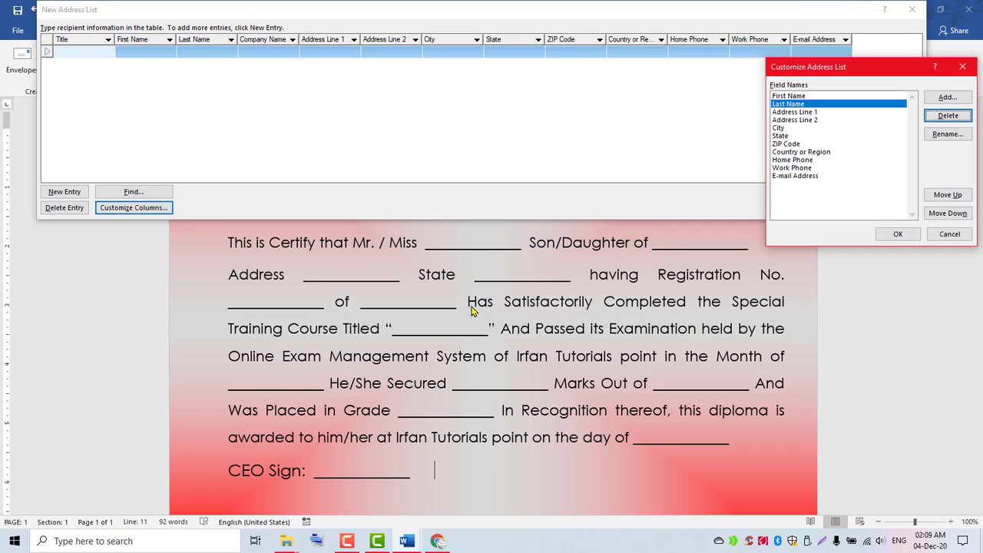
pyautogui.click(800, 113)
pyautogui.click(945, 119)
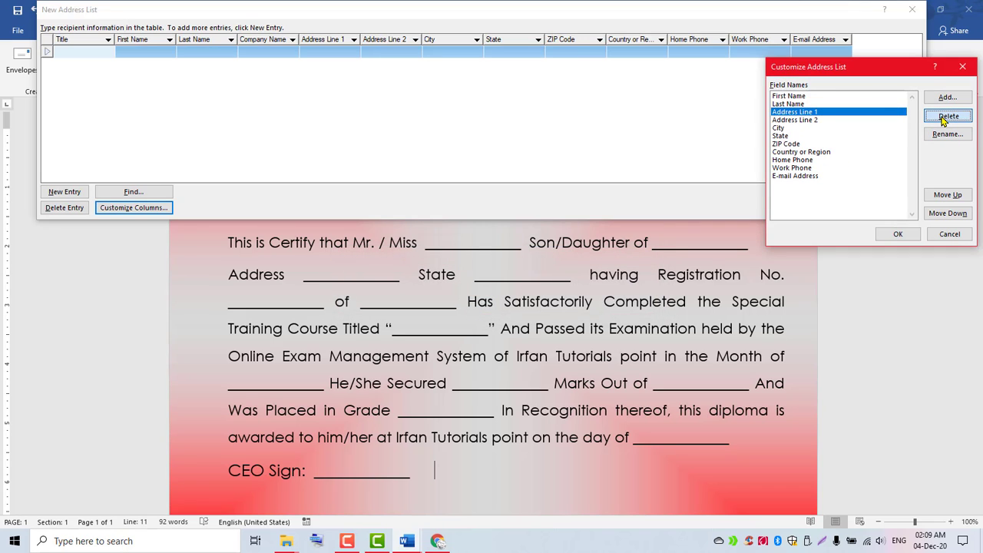
pyautogui.click(465, 305)
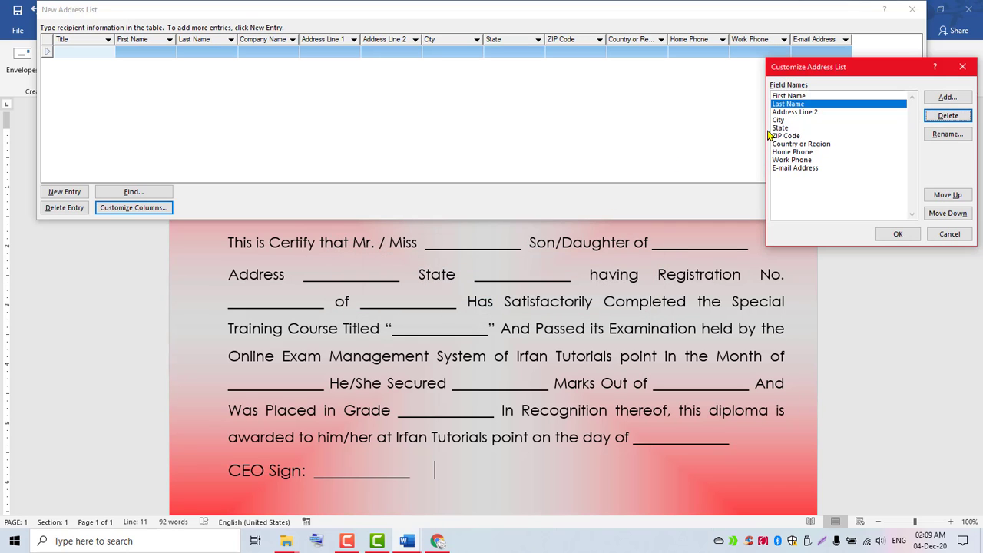
# Delete the Address Line 2, City, ZIP Code and State fields.
pyautogui.click(790, 114)
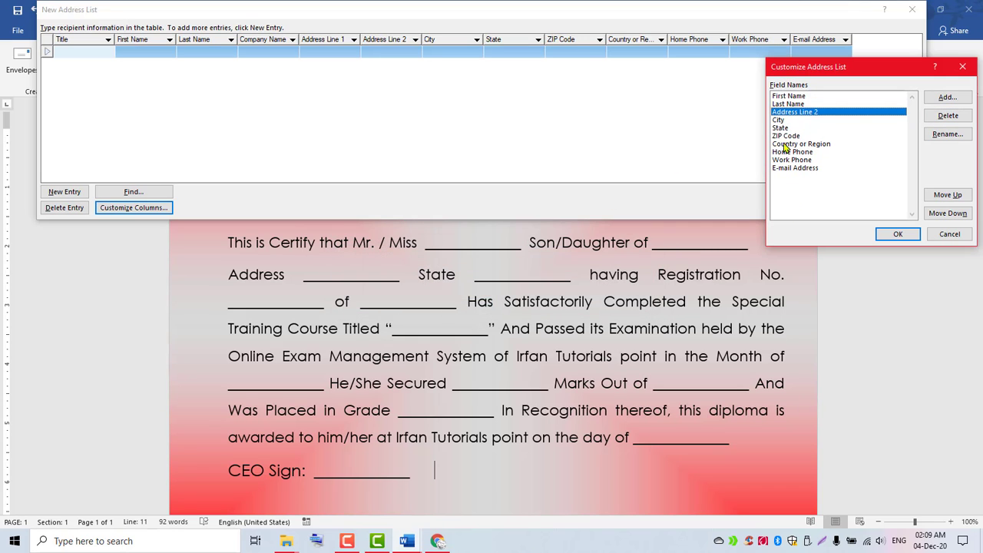
pyautogui.click(943, 117)
pyautogui.click(467, 304)
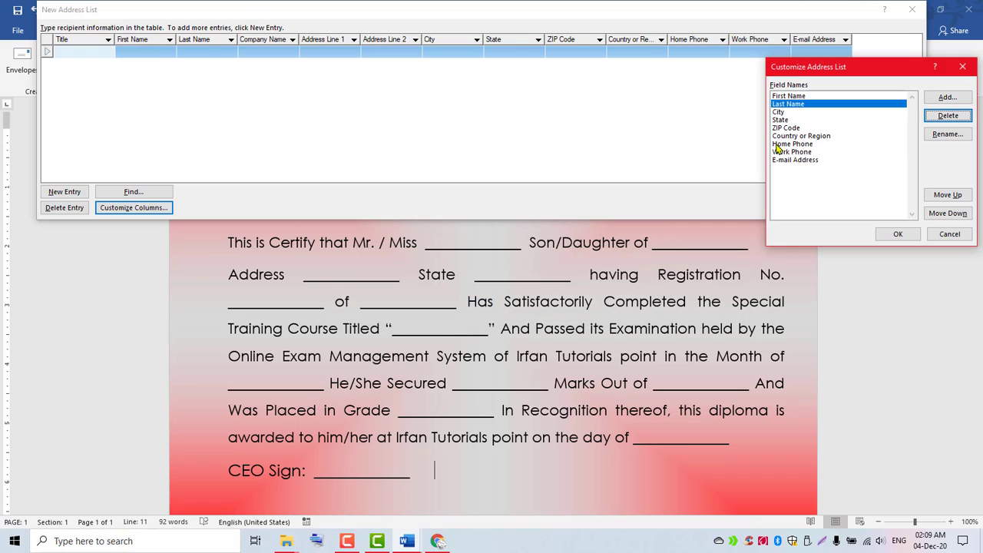
pyautogui.click(791, 112)
pyautogui.click(947, 116)
pyautogui.click(466, 306)
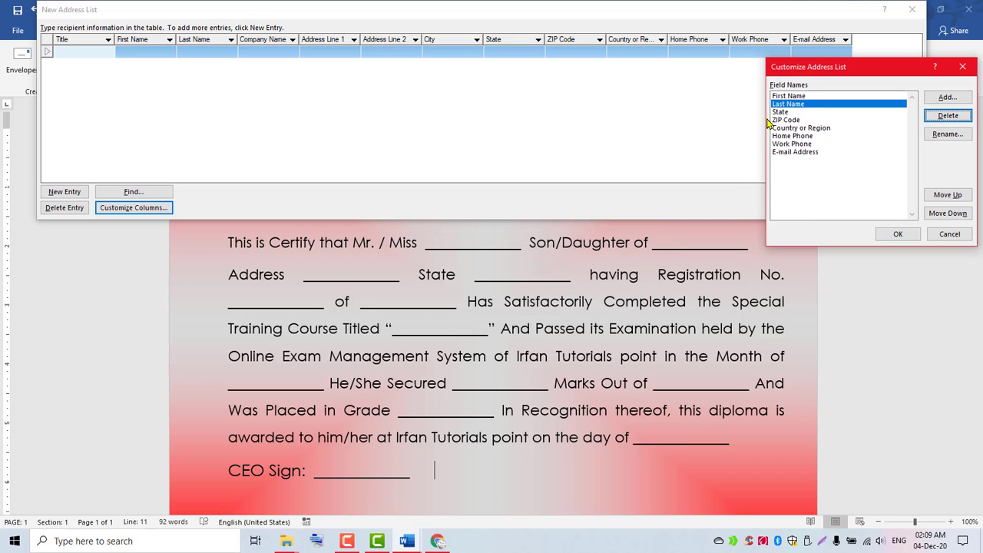
pyautogui.click(784, 121)
pyautogui.click(948, 116)
pyautogui.click(466, 306)
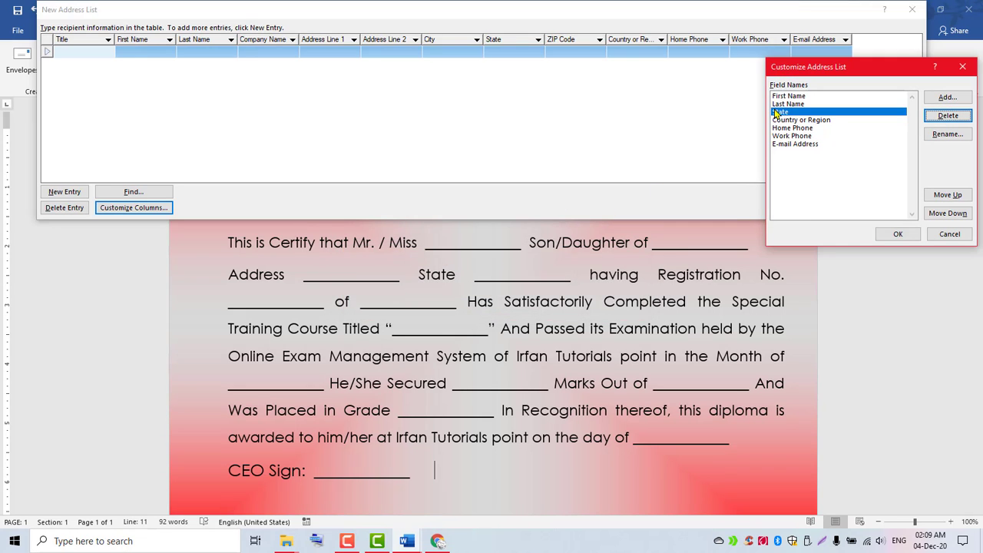
pyautogui.click(780, 112)
pyautogui.click(948, 116)
pyautogui.click(472, 306)
# Delete the Country or Region, Home Phone, Work Phone and E-mail Address fields.
pyautogui.click(780, 112)
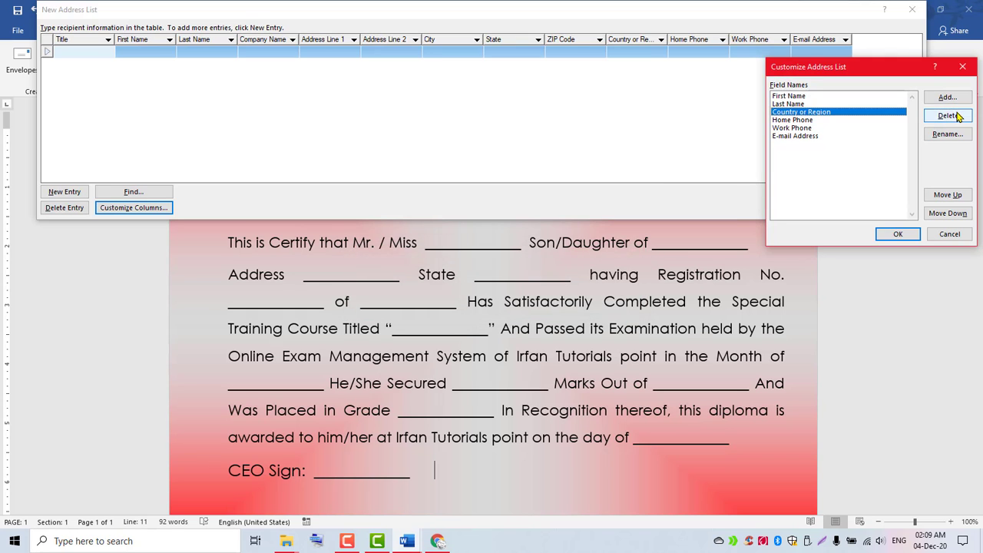
pyautogui.click(947, 116)
pyautogui.click(460, 306)
pyautogui.click(780, 112)
pyautogui.click(947, 116)
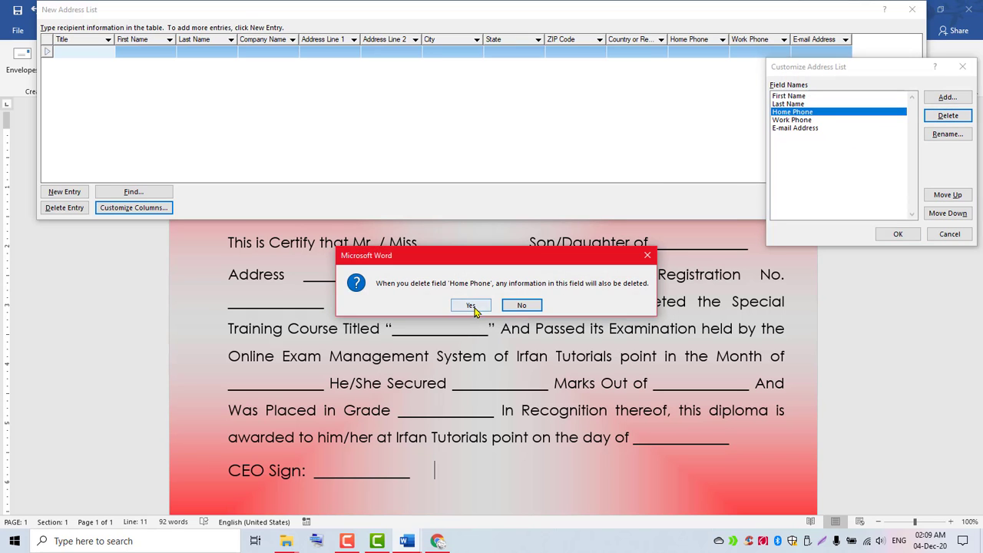
pyautogui.click(471, 305)
pyautogui.click(787, 112)
pyautogui.click(932, 116)
pyautogui.click(470, 306)
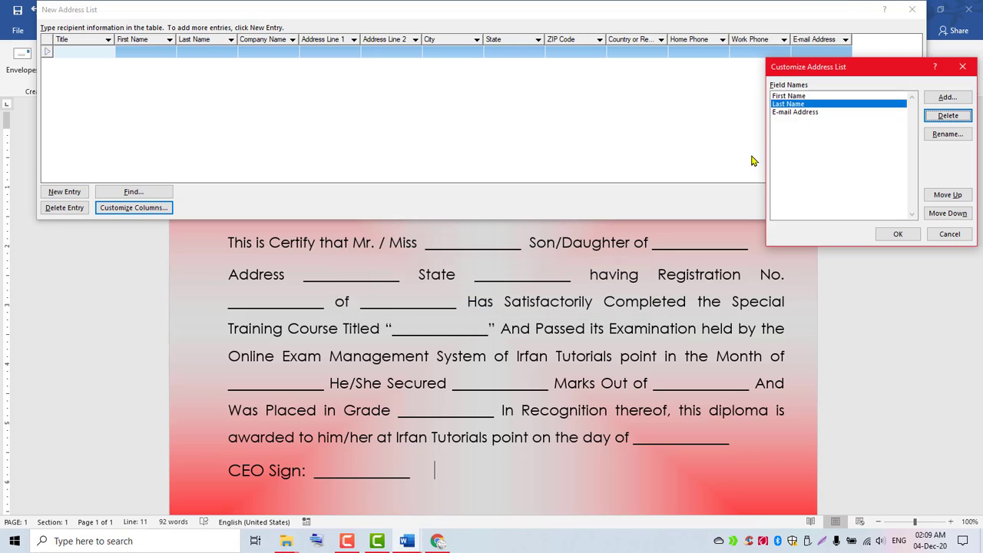
pyautogui.click(783, 112)
pyautogui.click(947, 116)
pyautogui.click(480, 306)
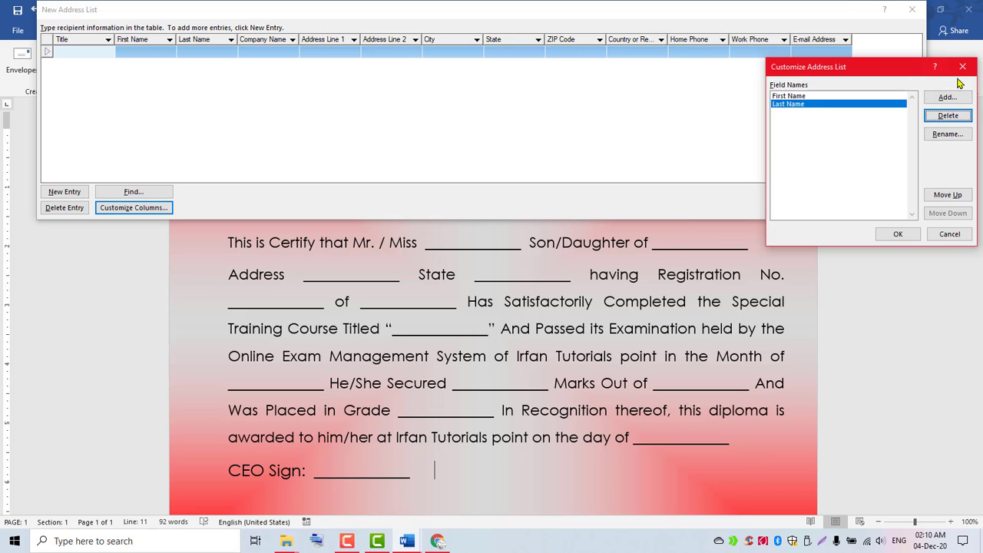
# Add fields Father Name, Student Address, State and Registration No.
pyautogui.click(946, 98)
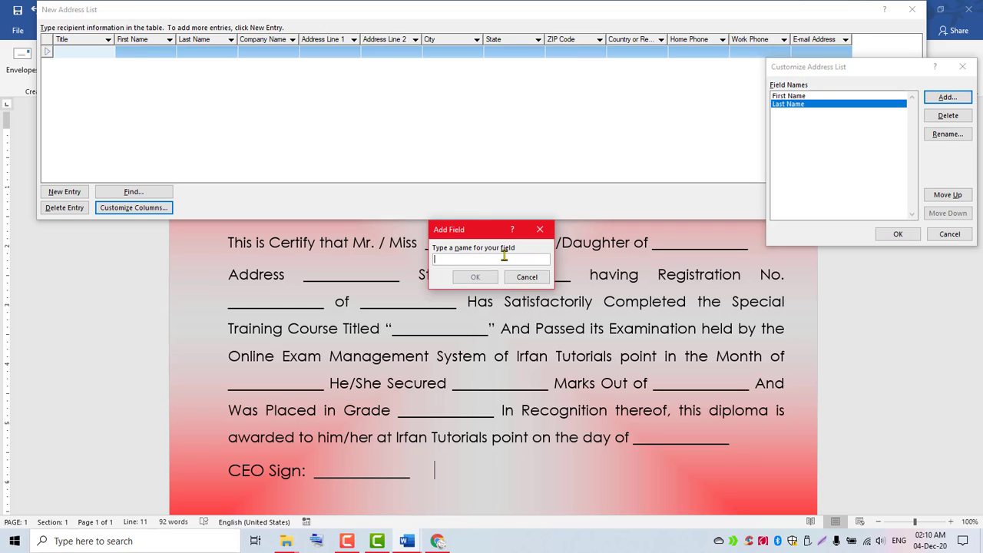
pyautogui.write('Father Name')
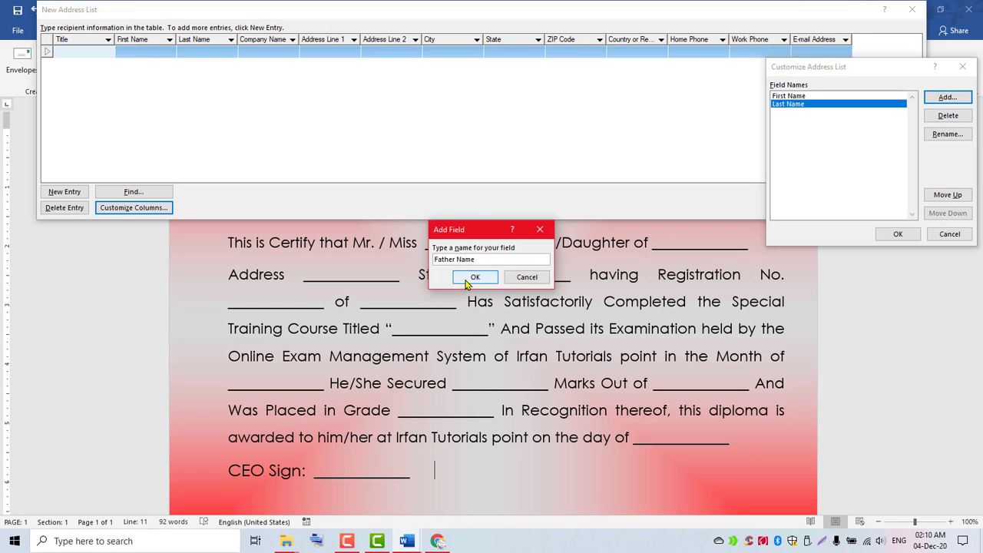
pyautogui.click(473, 277)
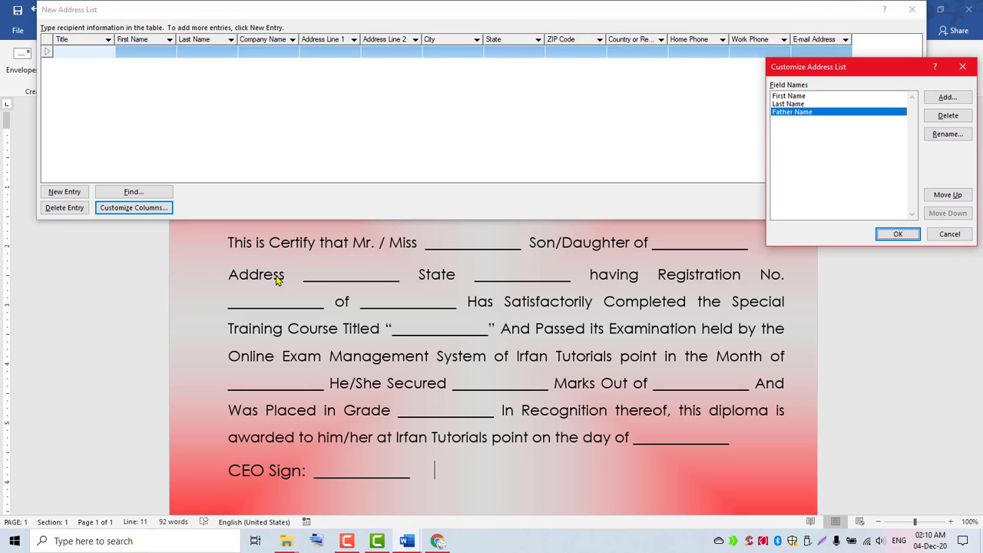
pyautogui.click(939, 101)
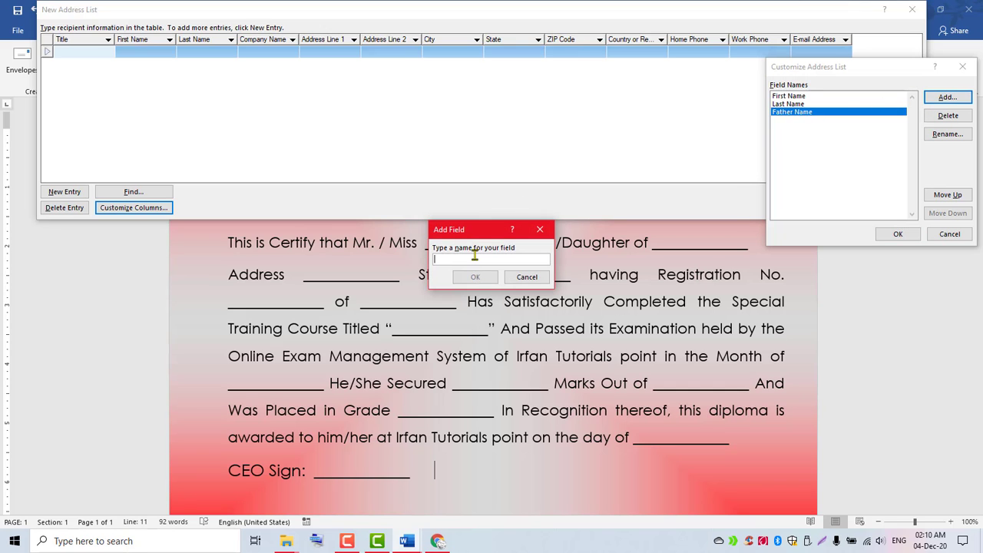
pyautogui.write('Student Address')
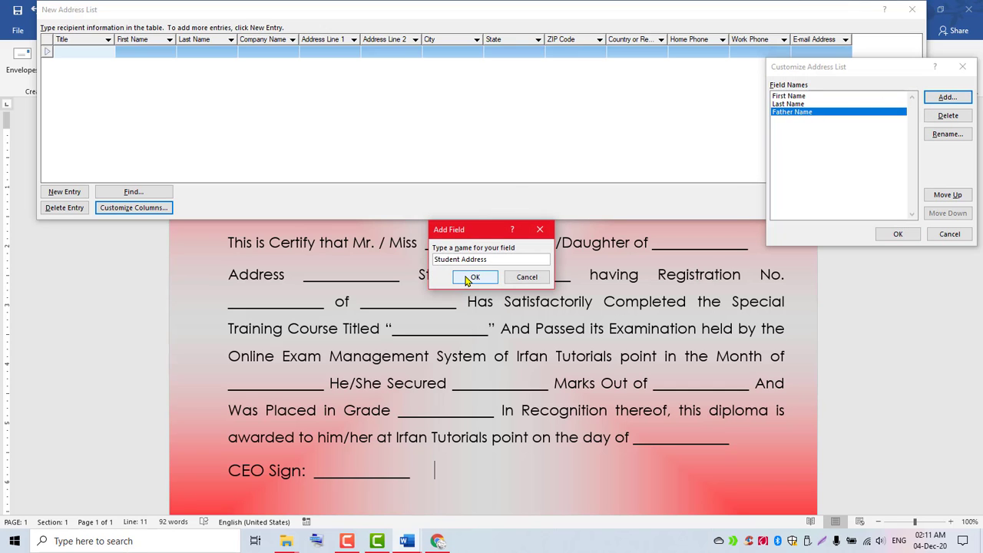
pyautogui.click(468, 278)
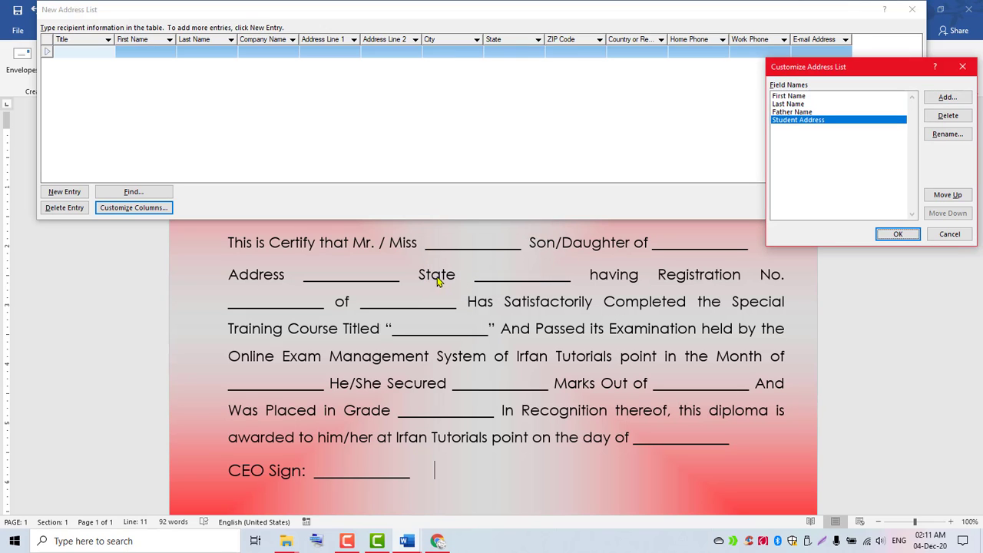
pyautogui.click(944, 105)
pyautogui.write('State')
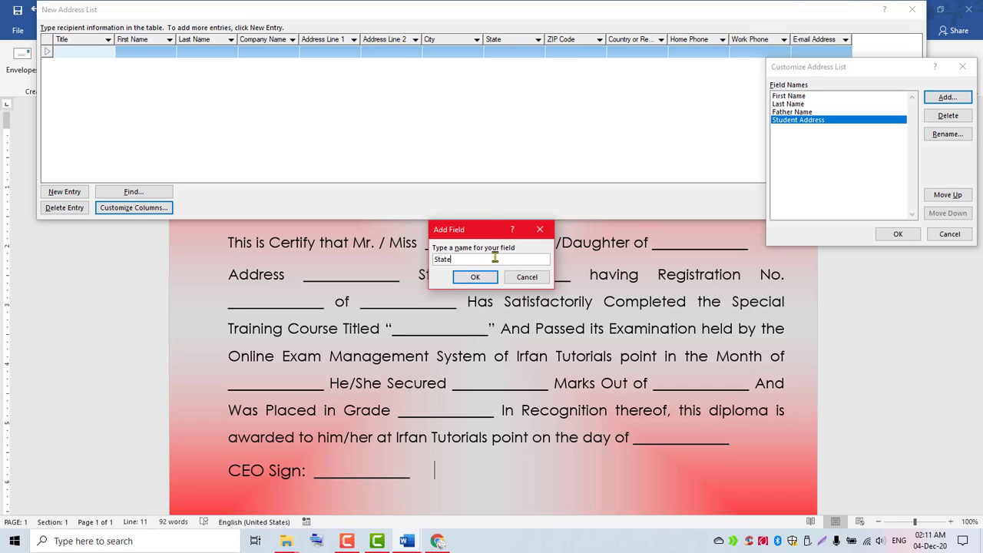
pyautogui.click(479, 277)
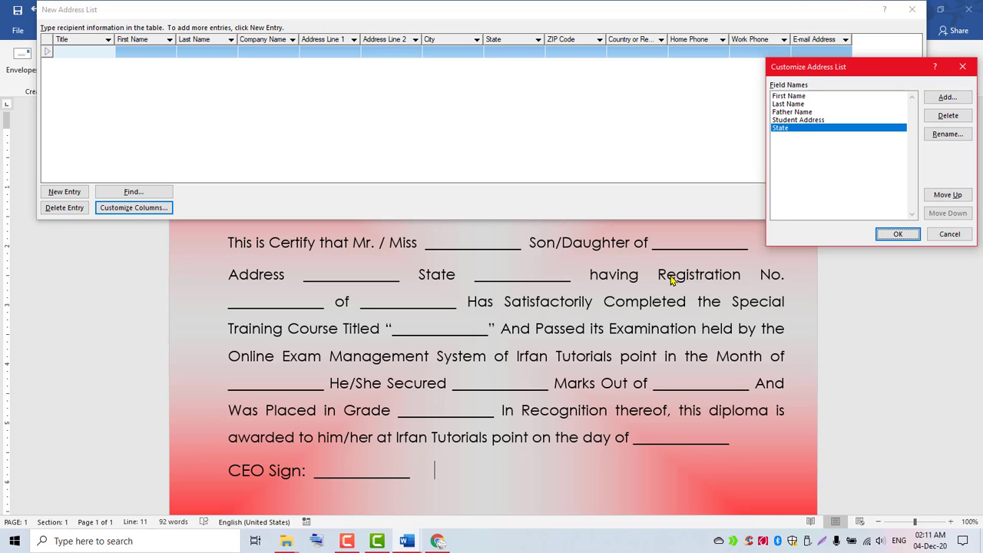
pyautogui.click(944, 99)
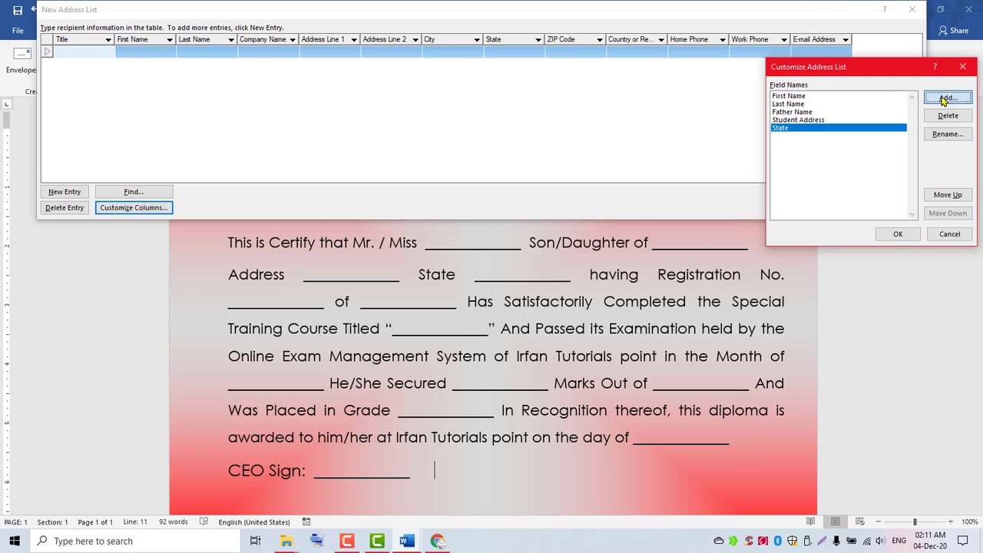
pyautogui.write('Registration No')
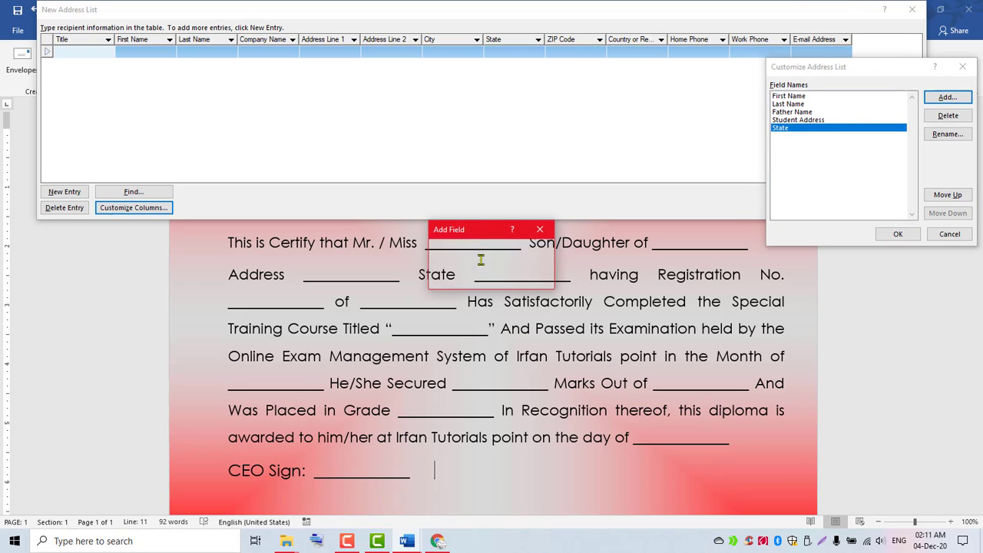
pyautogui.press('Return')
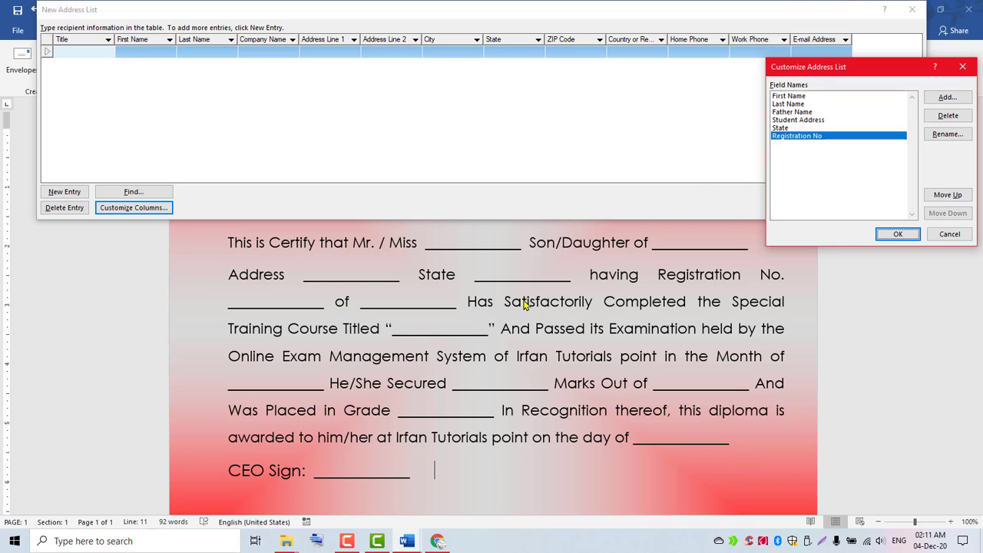
# Add fields Company Field, Course Title, Exam's Month and Obtained Marks.
pyautogui.click(946, 98)
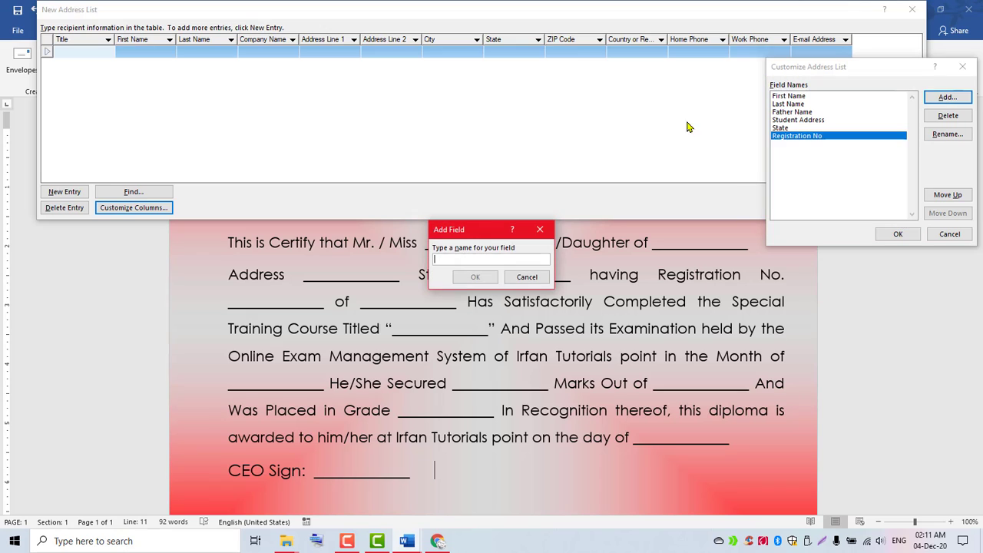
pyautogui.write('Company Field')
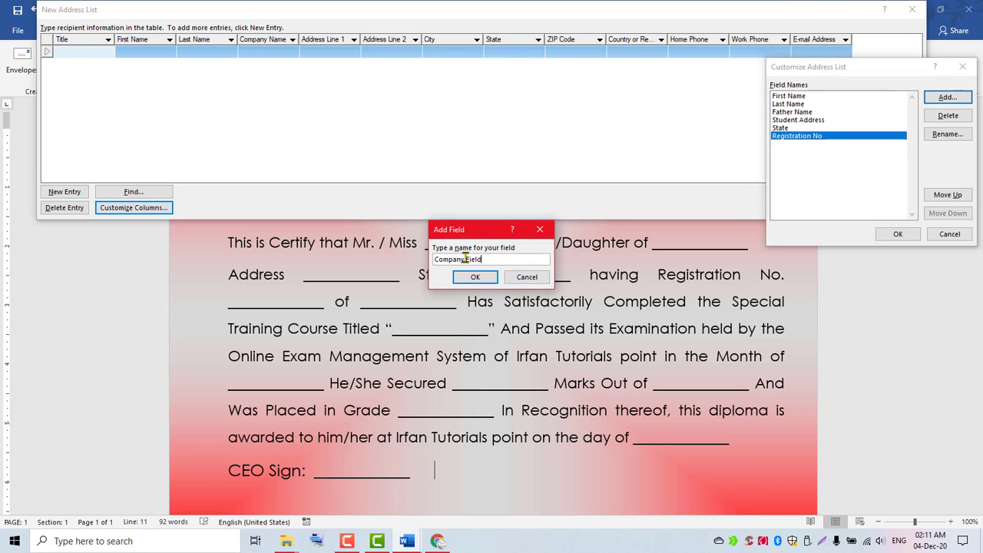
pyautogui.press('Return')
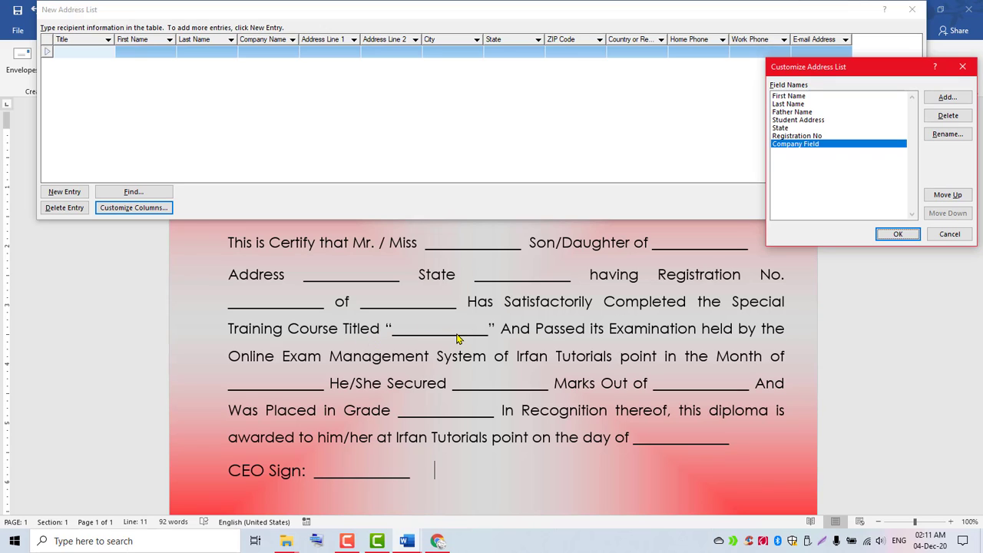
pyautogui.click(946, 97)
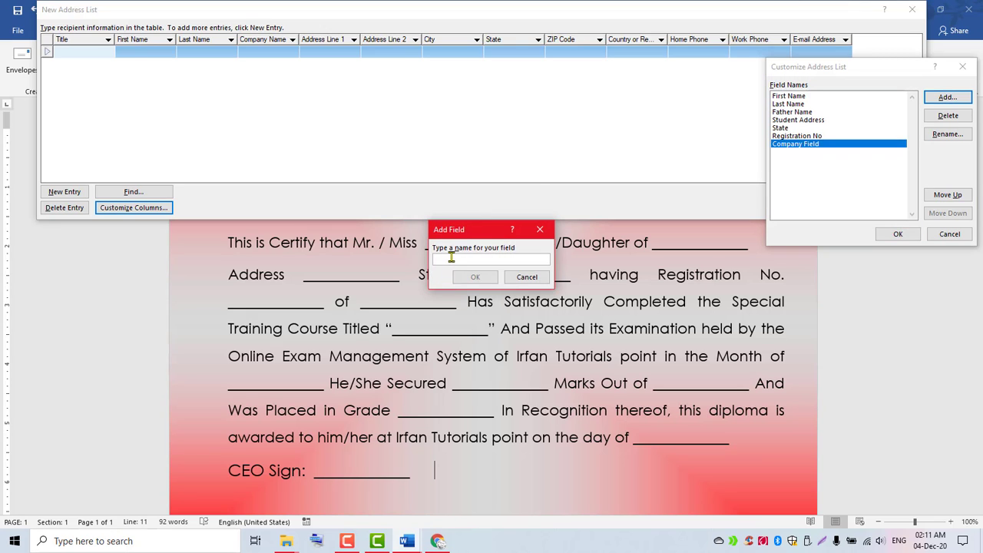
pyautogui.write('Course Title')
pyautogui.press('Return')
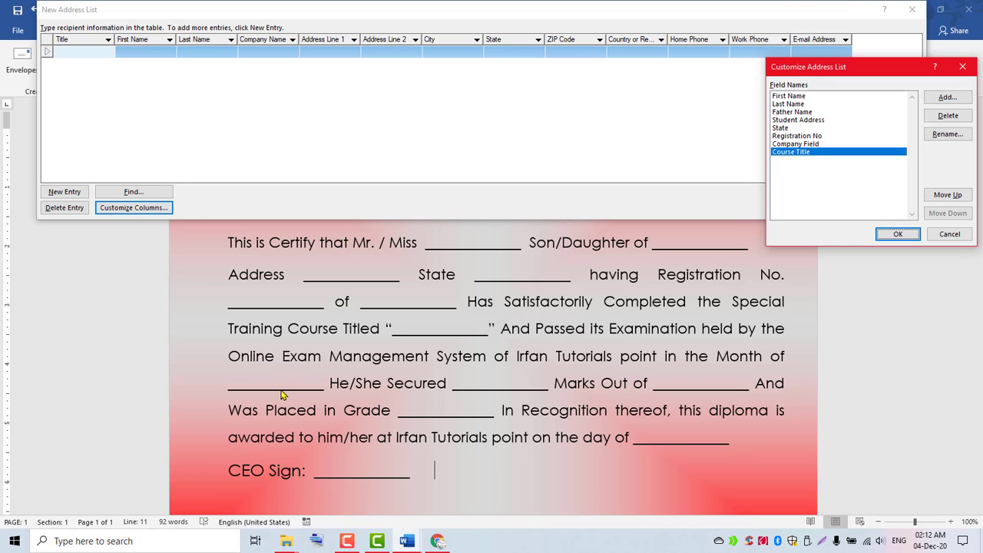
pyautogui.click(944, 95)
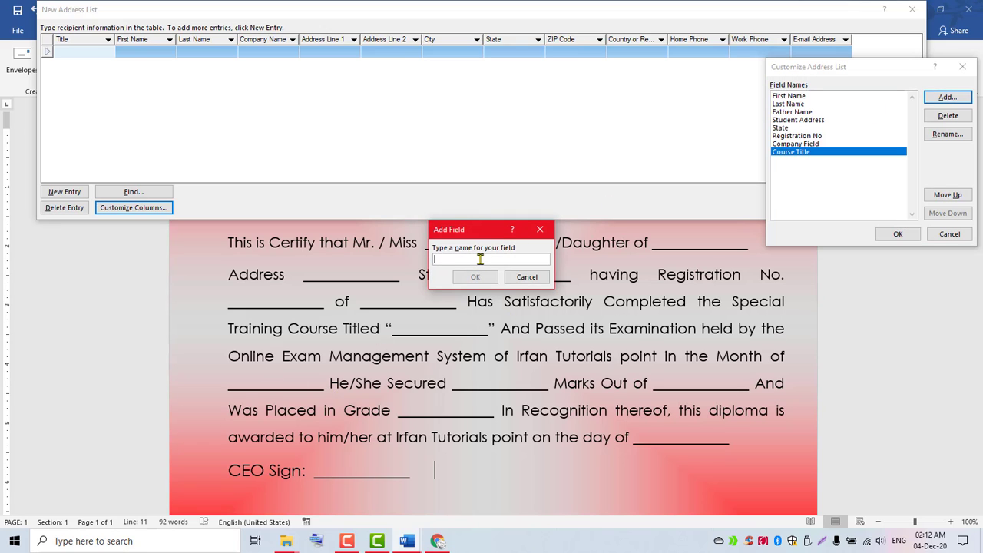
pyautogui.write("Exam's Month")
pyautogui.press('Return')
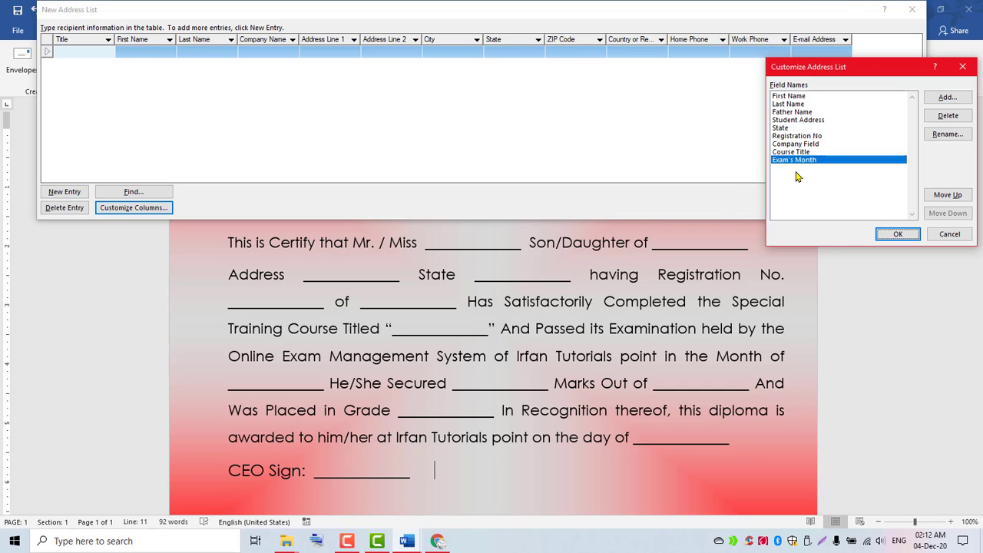
pyautogui.click(946, 97)
pyautogui.write('Obtained Marks')
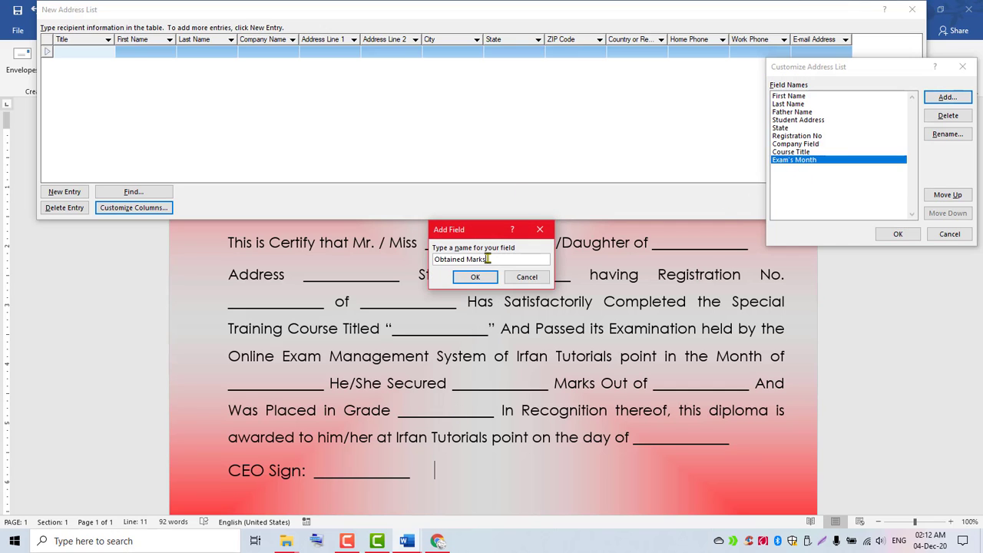
pyautogui.press('Return')
# Add fields Total Marks, Course Grade, Certifacte Issue Date, CEO Sign and Student Email Address.
pyautogui.click(946, 99)
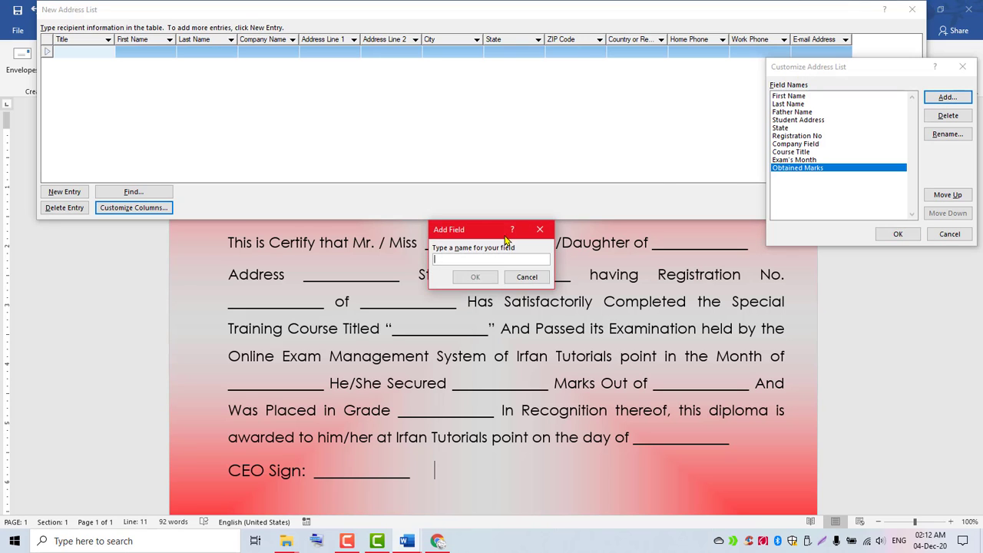
pyautogui.write('Total Marks')
pyautogui.press('Return')
pyautogui.click(947, 99)
pyautogui.write('Course Grade')
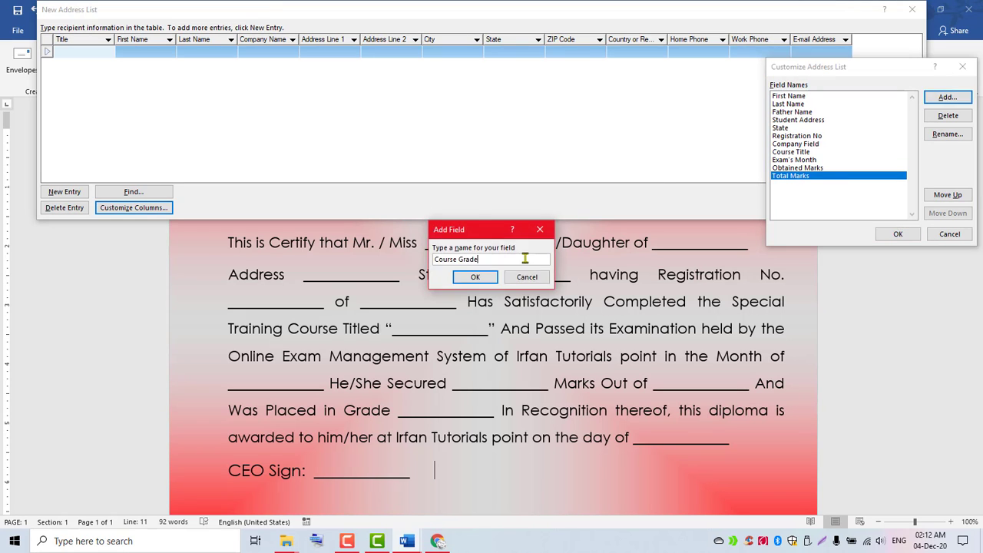
pyautogui.press('Return')
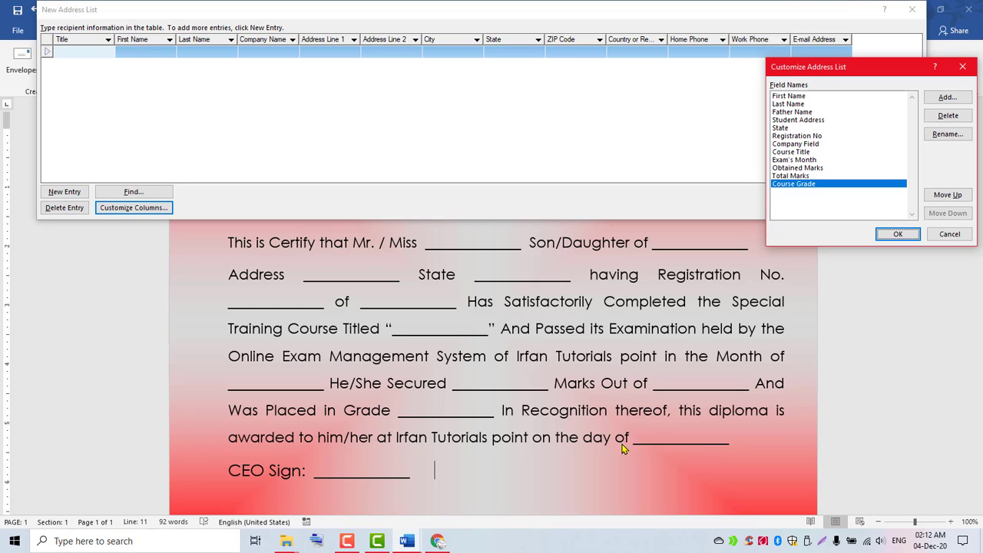
pyautogui.click(938, 101)
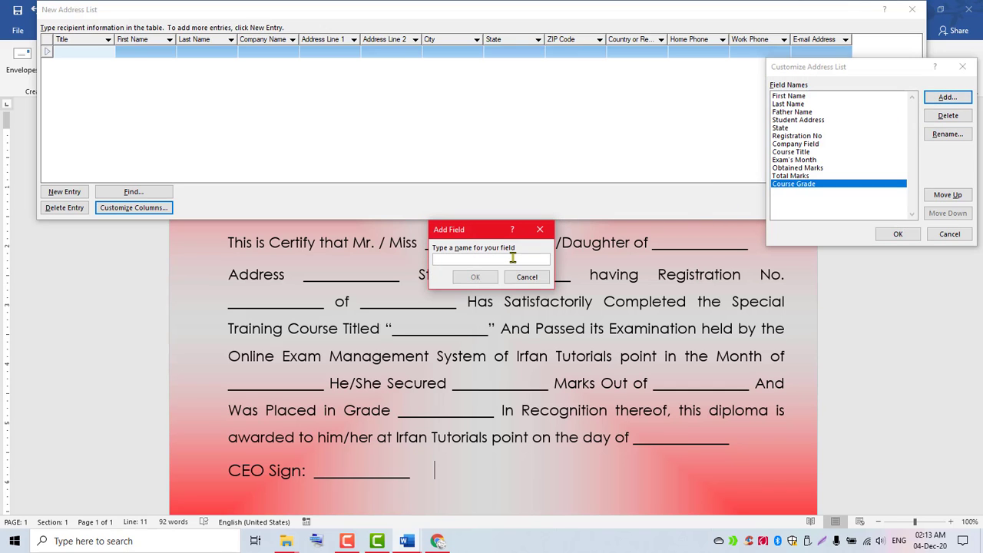
pyautogui.write('Certifacte Issue Date')
pyautogui.press('Return')
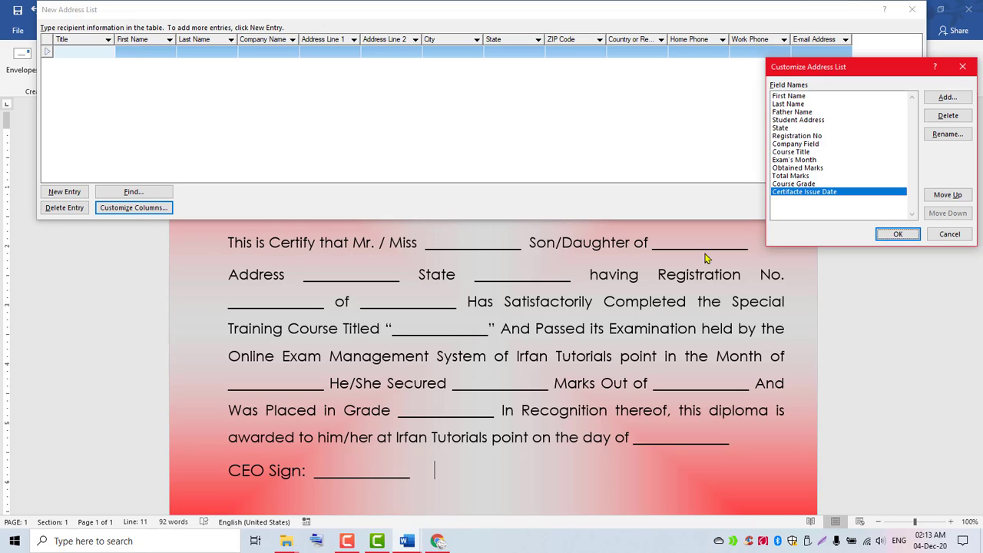
pyautogui.click(936, 100)
pyautogui.write('CEO Sign')
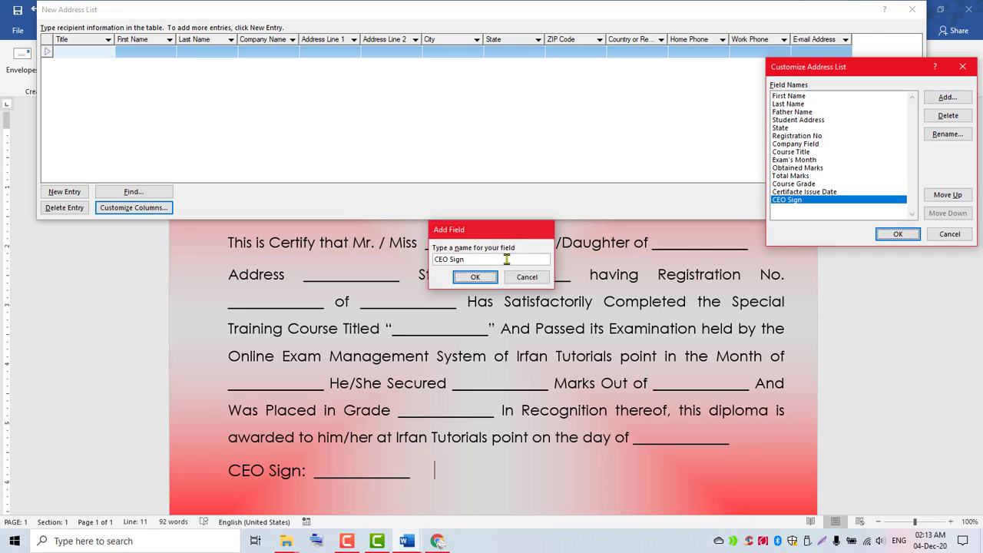
pyautogui.press('Return')
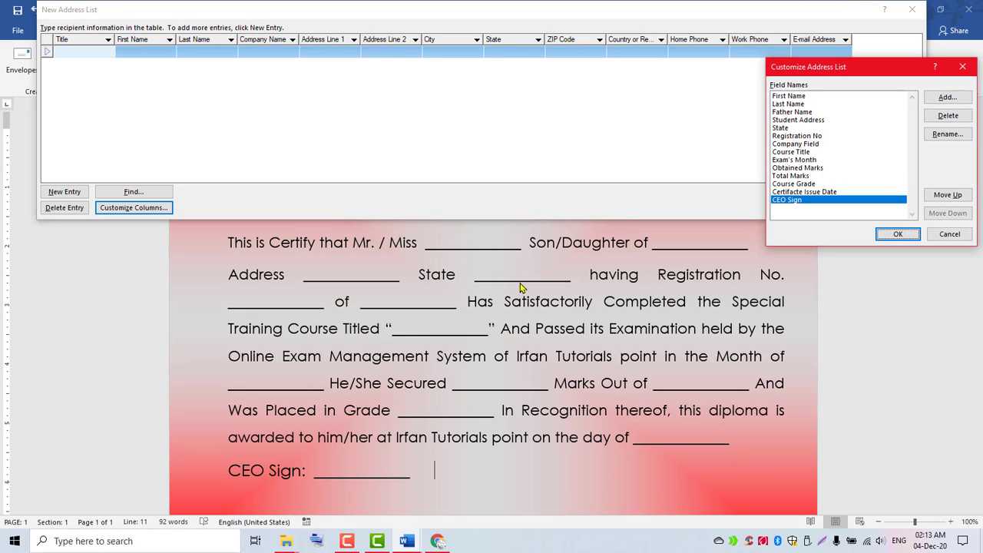
pyautogui.click(946, 99)
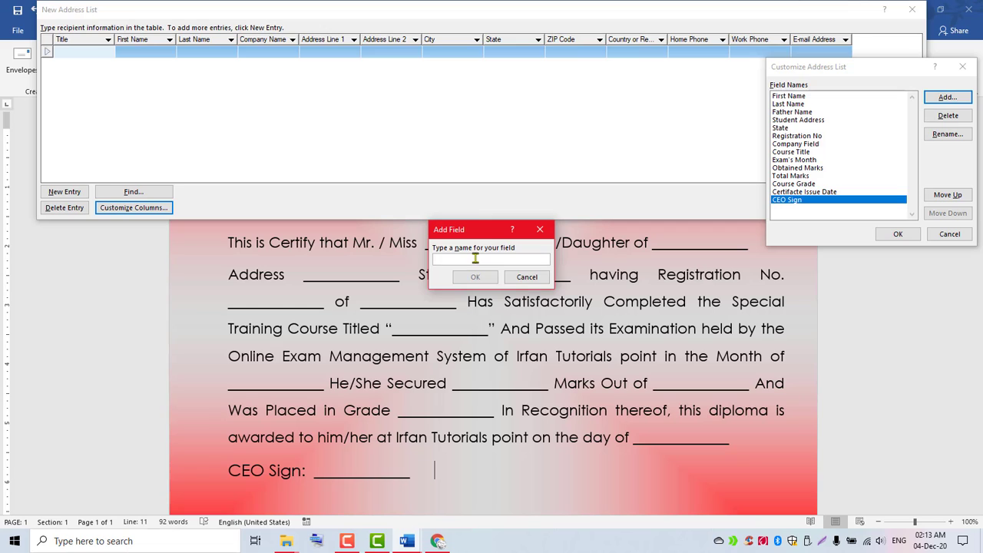
pyautogui.write('Student Email Address')
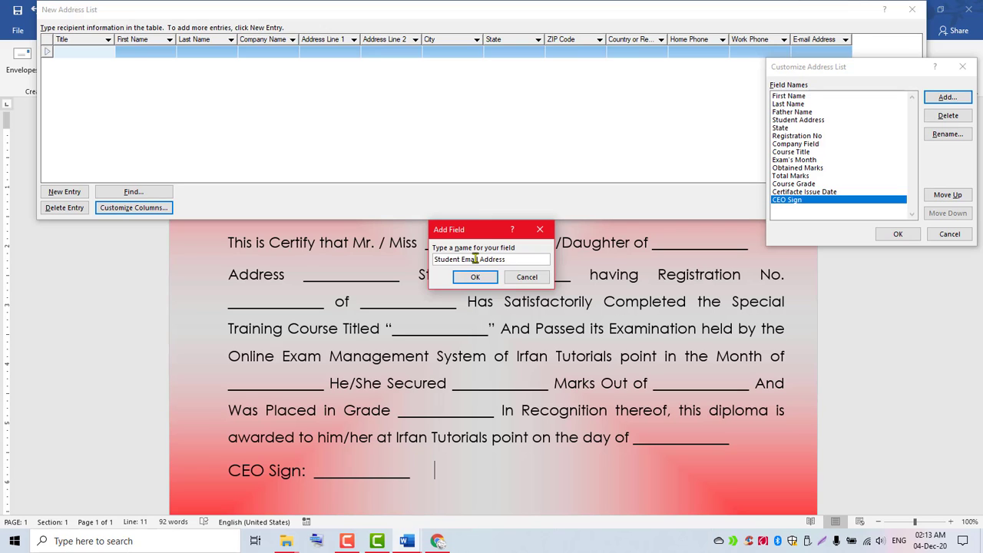
pyautogui.press('Return')
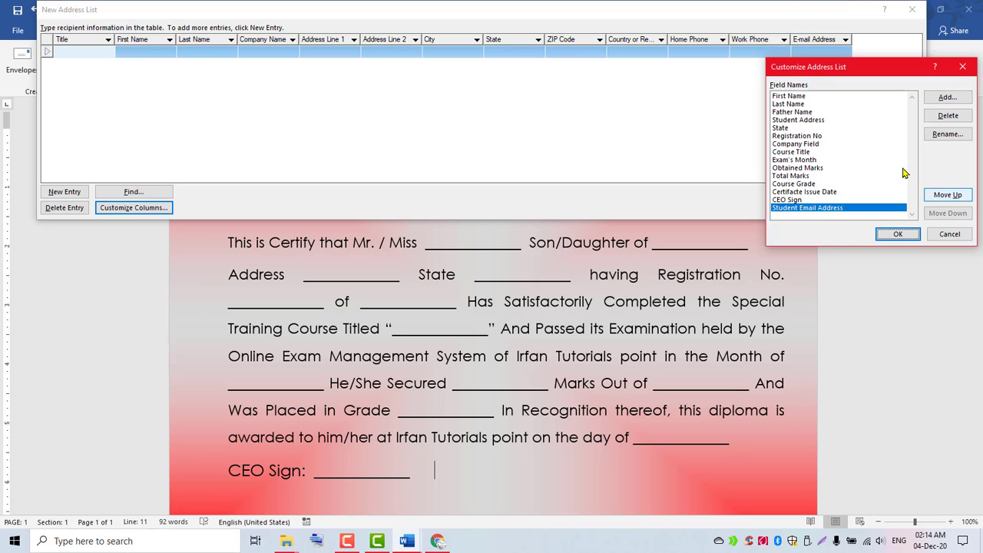
# Test moving First Name and Student Email Address, restore their positions, and apply the fields.
pyautogui.click(798, 96)
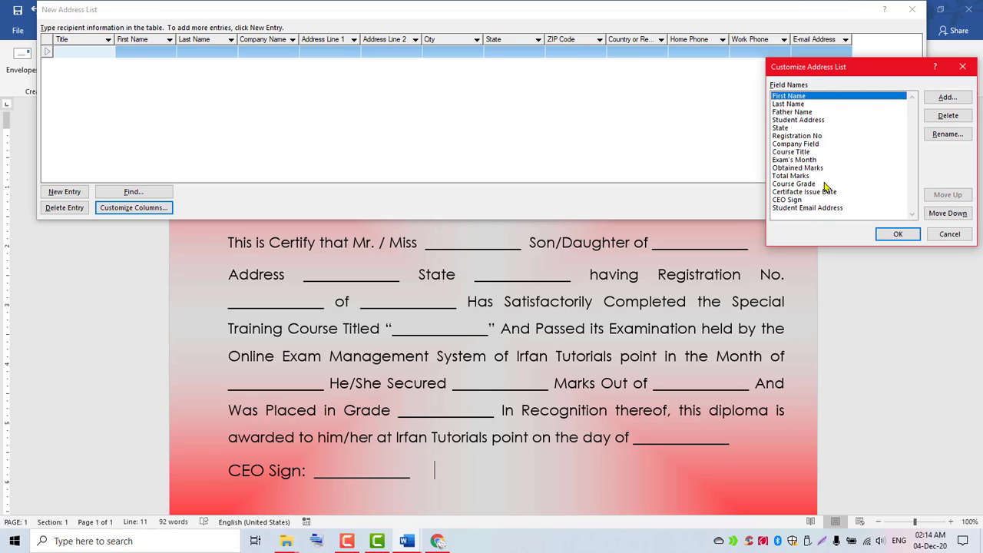
pyautogui.click(941, 214)
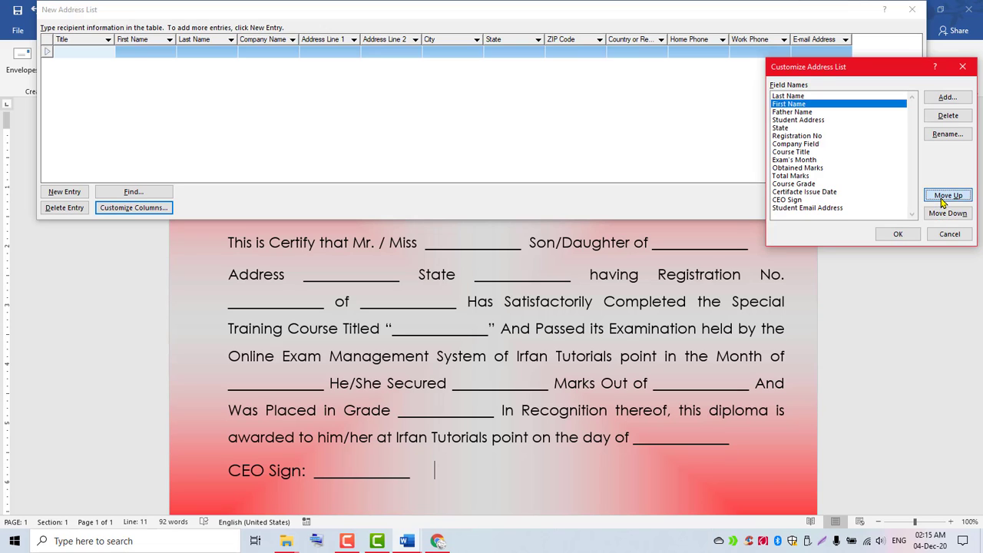
pyautogui.click(942, 198)
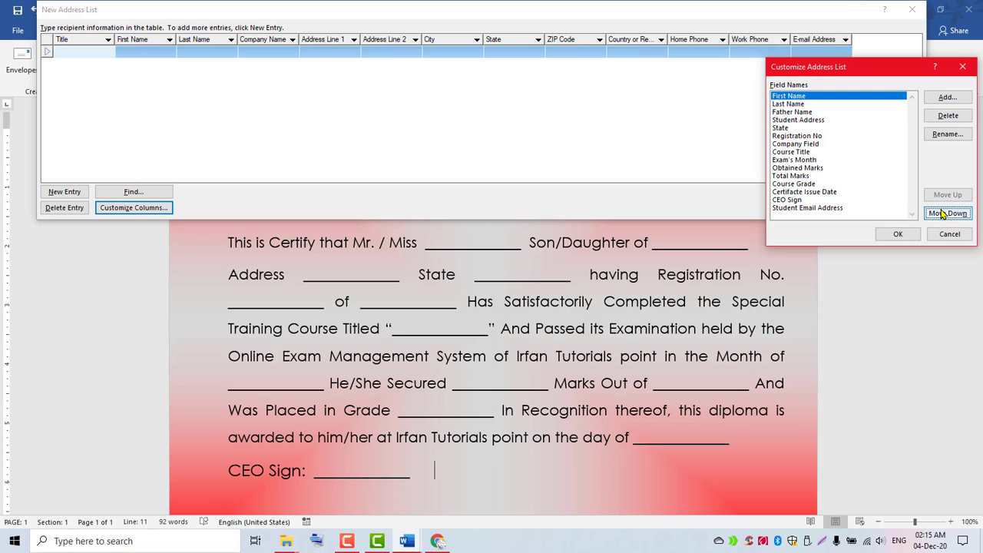
pyautogui.click(795, 210)
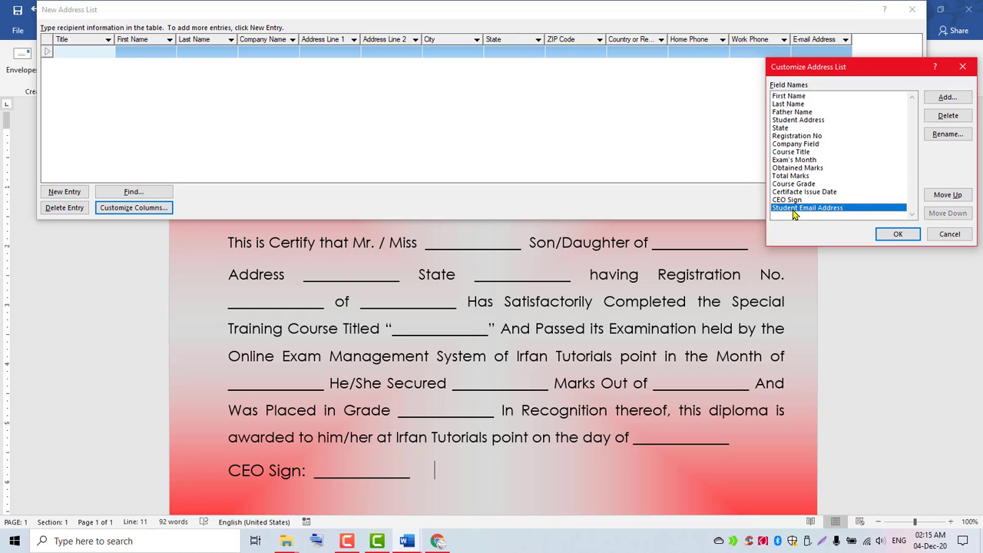
pyautogui.click(943, 197)
pyautogui.click(944, 196)
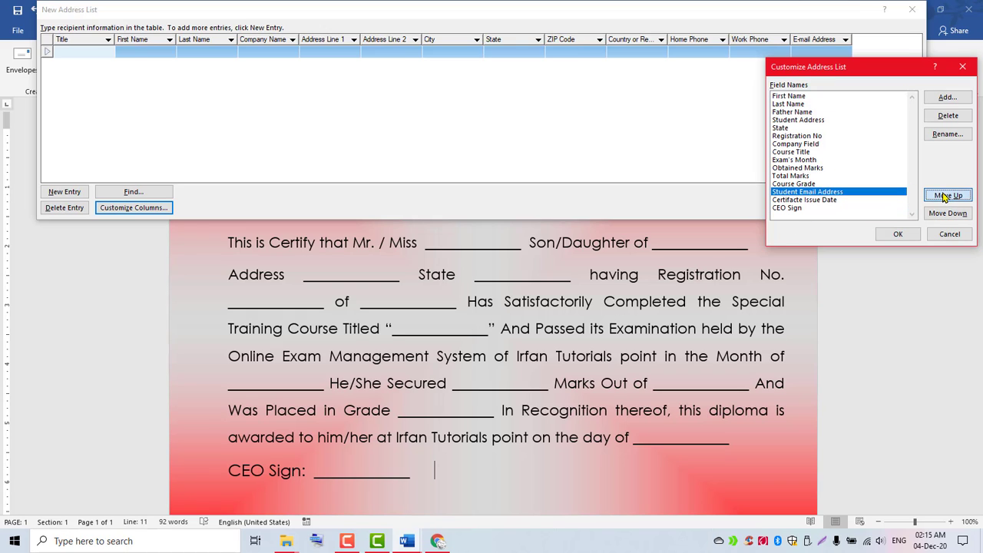
pyautogui.click(943, 197)
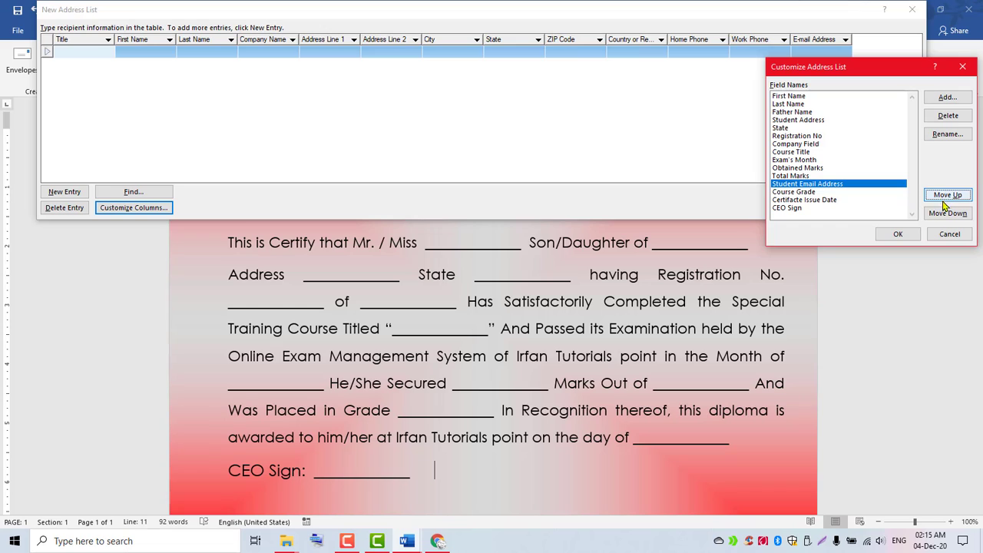
pyautogui.click(942, 215)
pyautogui.click(942, 215)
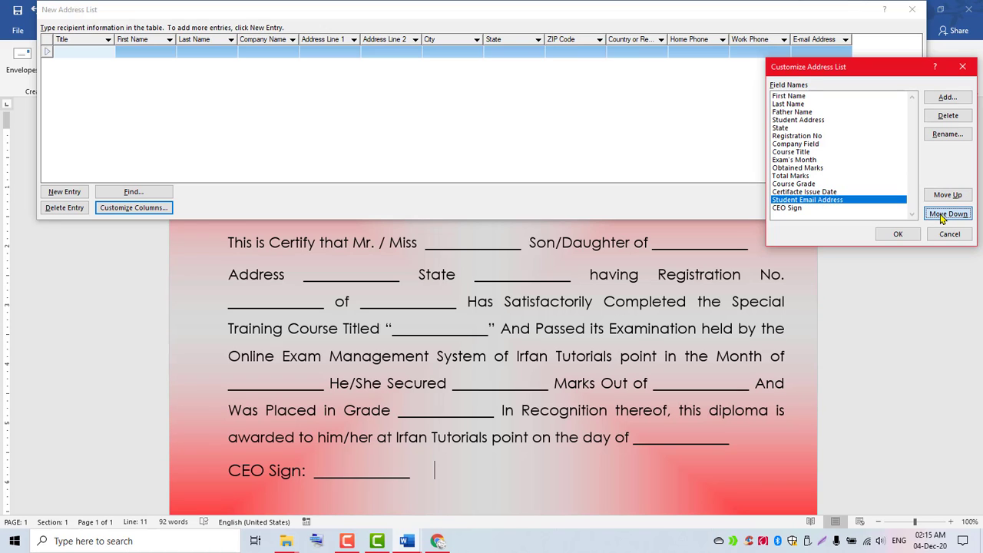
pyautogui.click(942, 215)
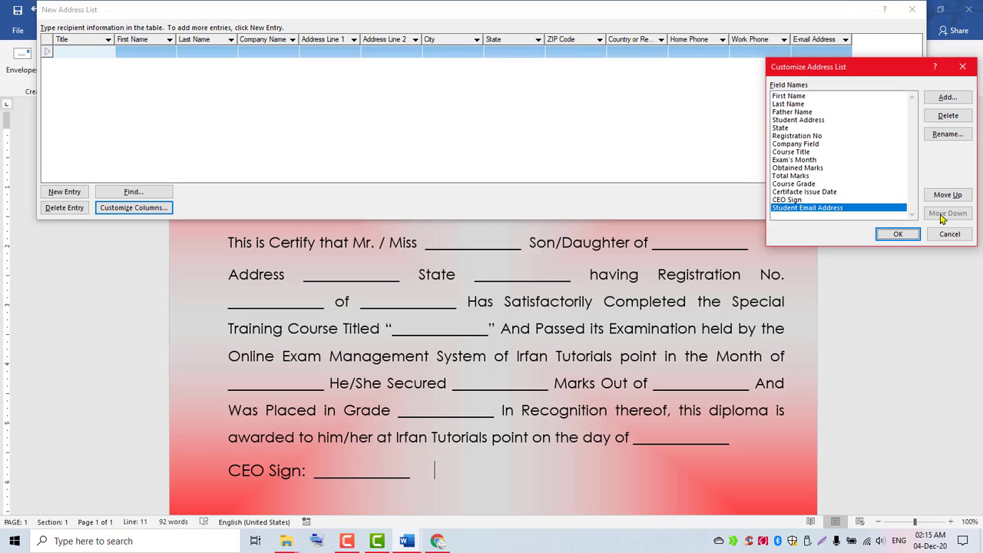
pyautogui.click(897, 233)
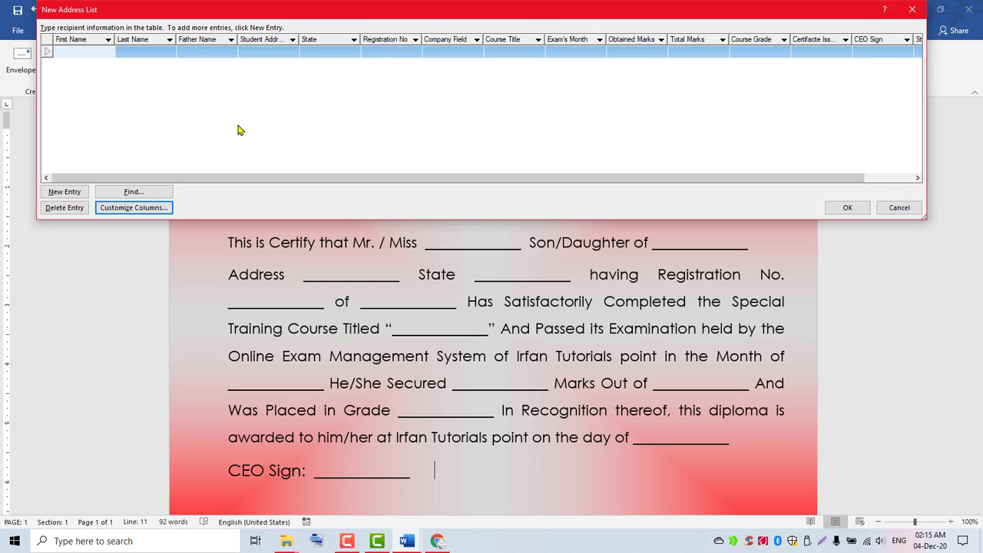
# Enter the first student's name, father's name, address, state Punjab and registration number.
pyautogui.click(85, 52)
pyautogui.press('Tab')
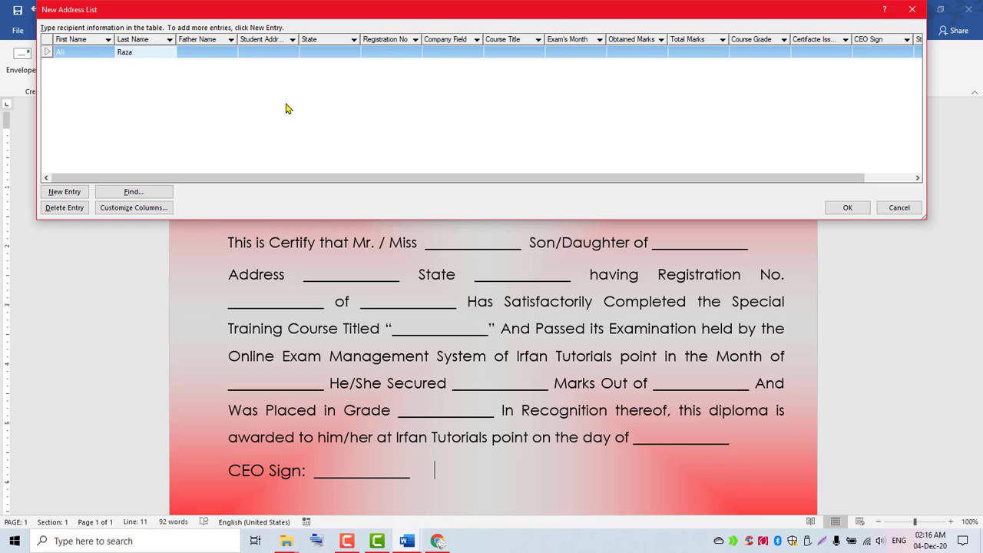
pyautogui.press('Tab')
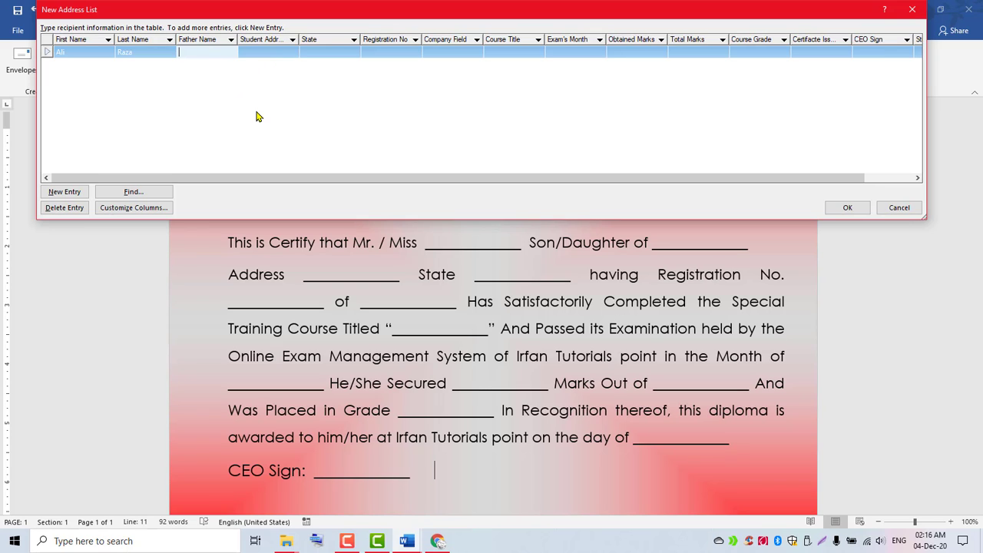
pyautogui.press('Tab')
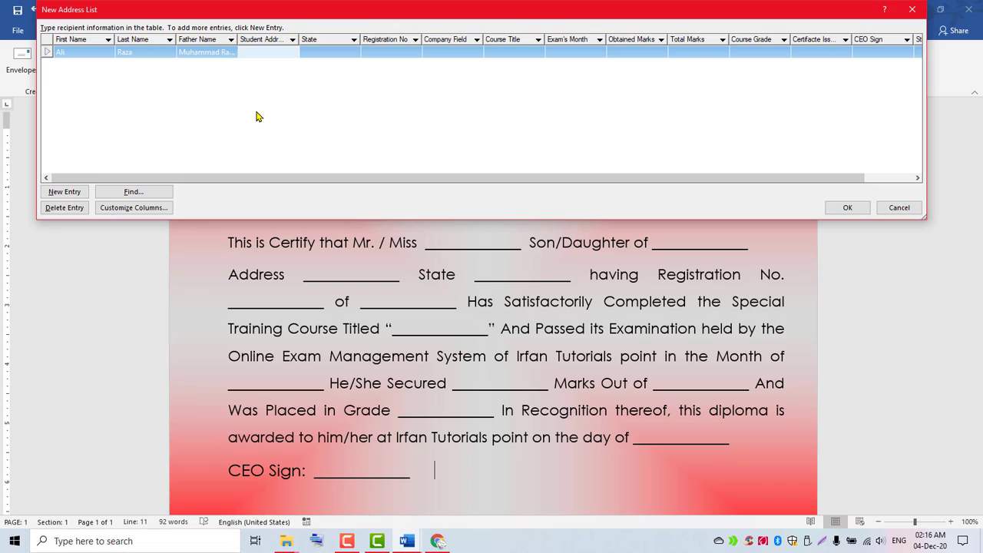
pyautogui.press('Tab')
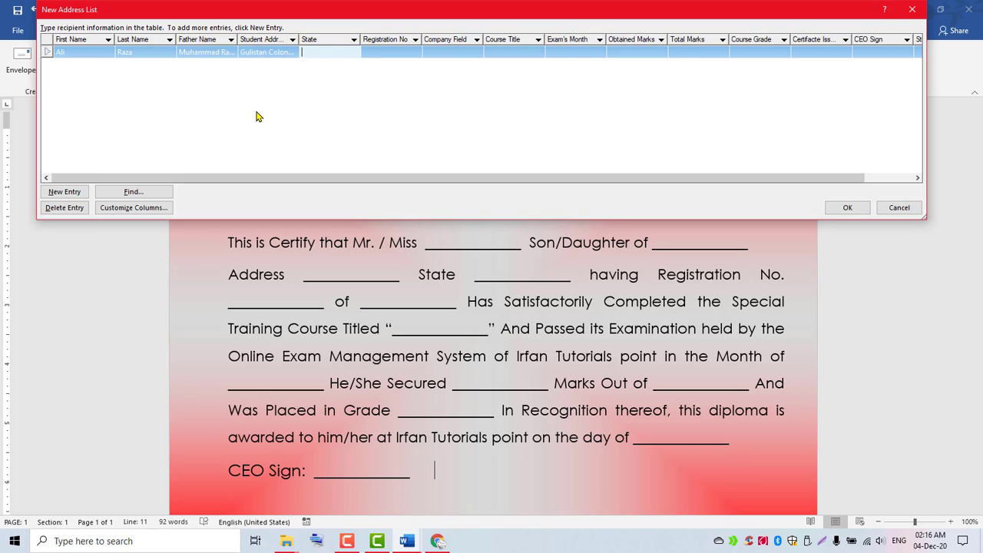
pyautogui.press('Tab')
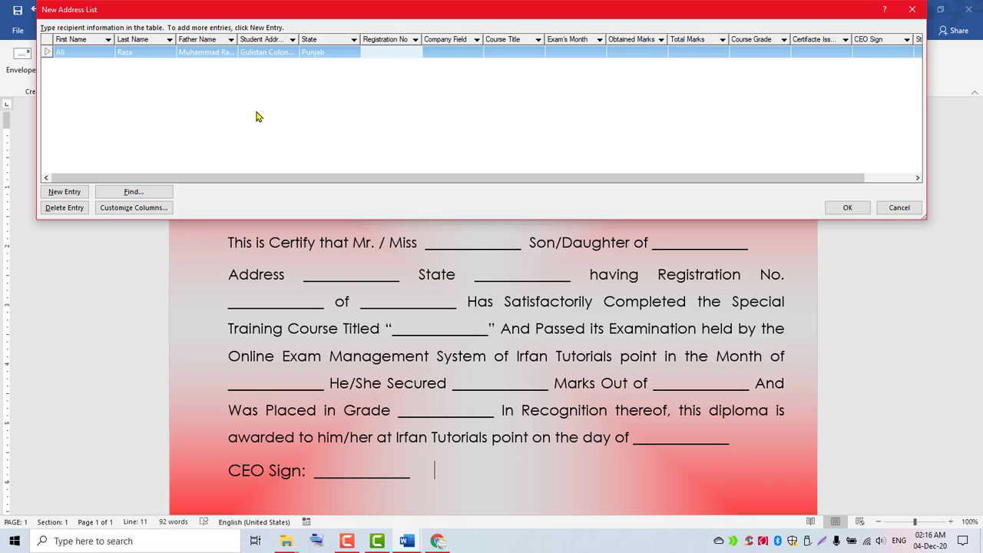
pyautogui.press('Tab')
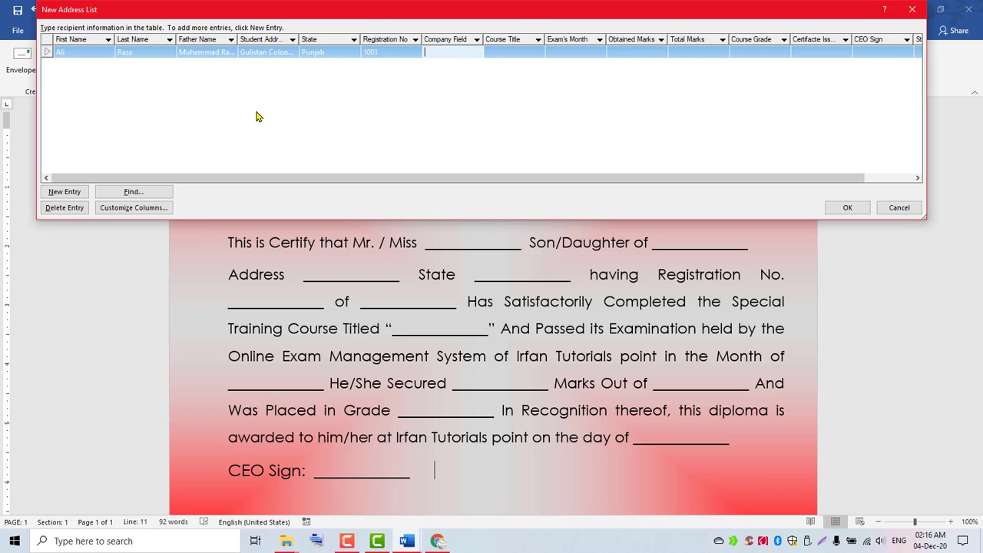
# Widen Company Field, then enter the company name, course MSO, August, and marks 75 of 100.
pyautogui.moveTo(483, 39); pyautogui.dragTo(508, 40)
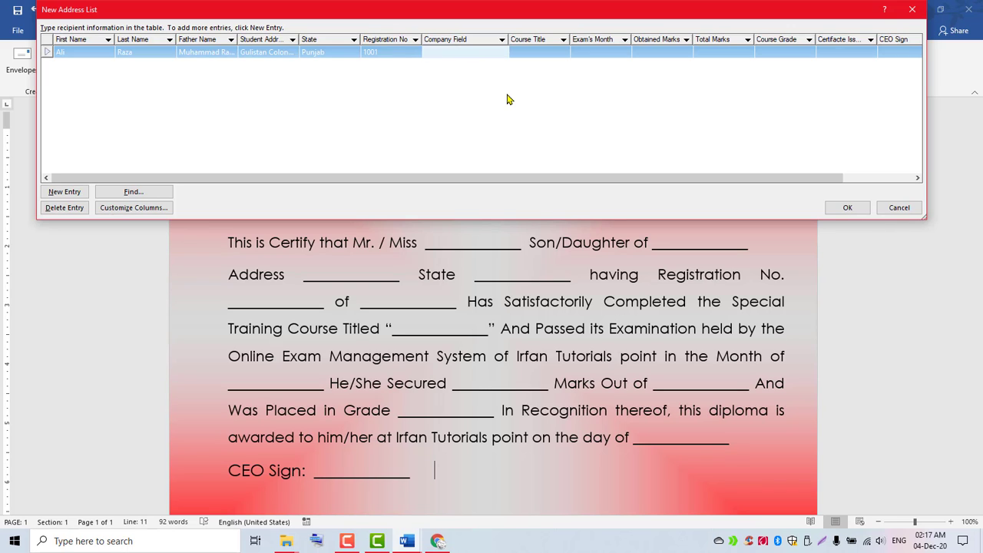
pyautogui.write('Irfan Tutorialspoint')
pyautogui.press('Tab')
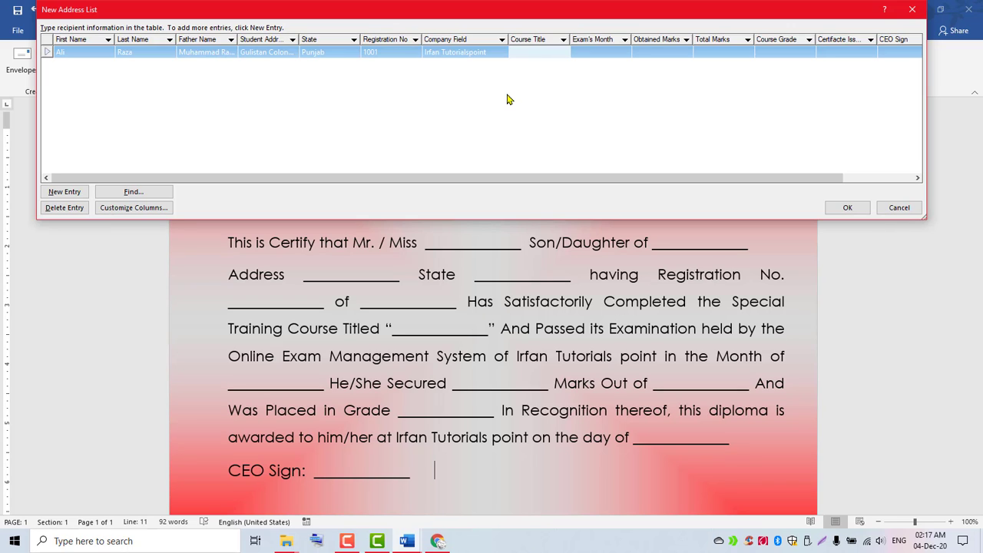
pyautogui.write('MSO')
pyautogui.press('Tab')
pyautogui.write('A')
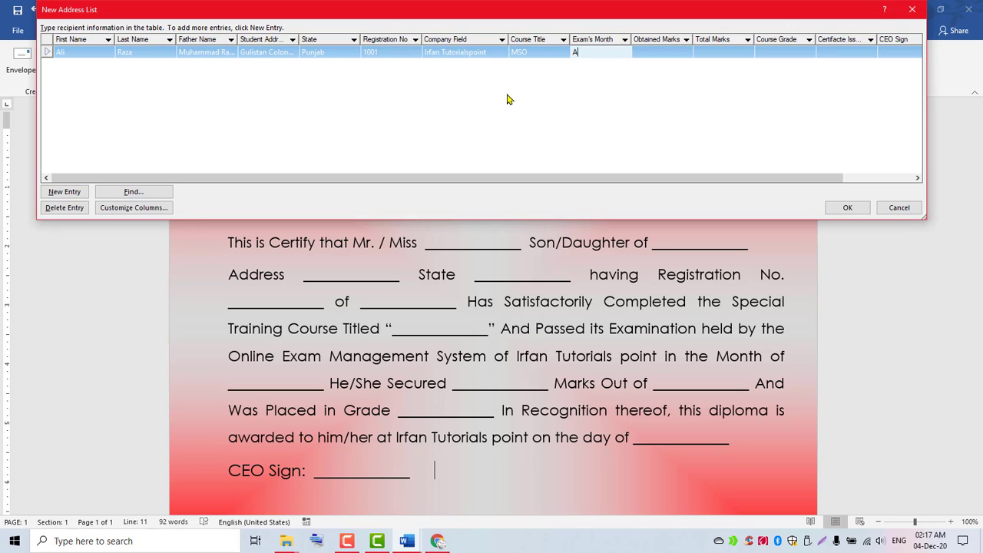
pyautogui.write('ugust')
pyautogui.press('Tab')
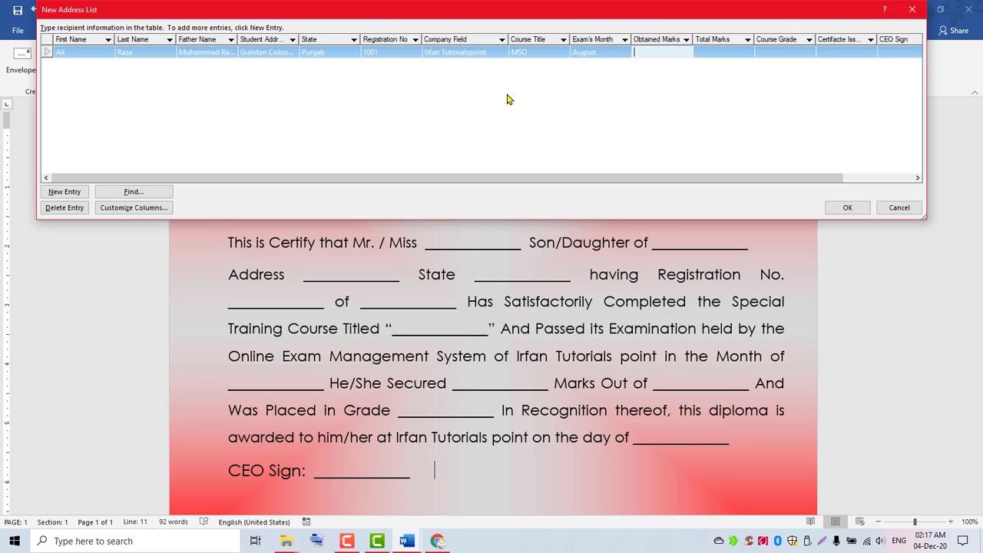
pyautogui.write('75')
pyautogui.press('Tab')
pyautogui.write('100')
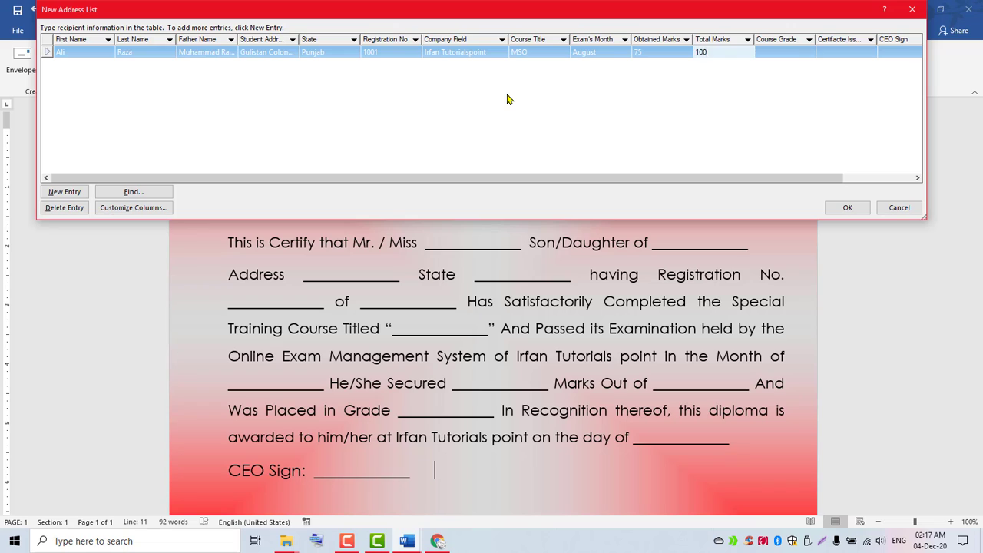
pyautogui.press('Tab')
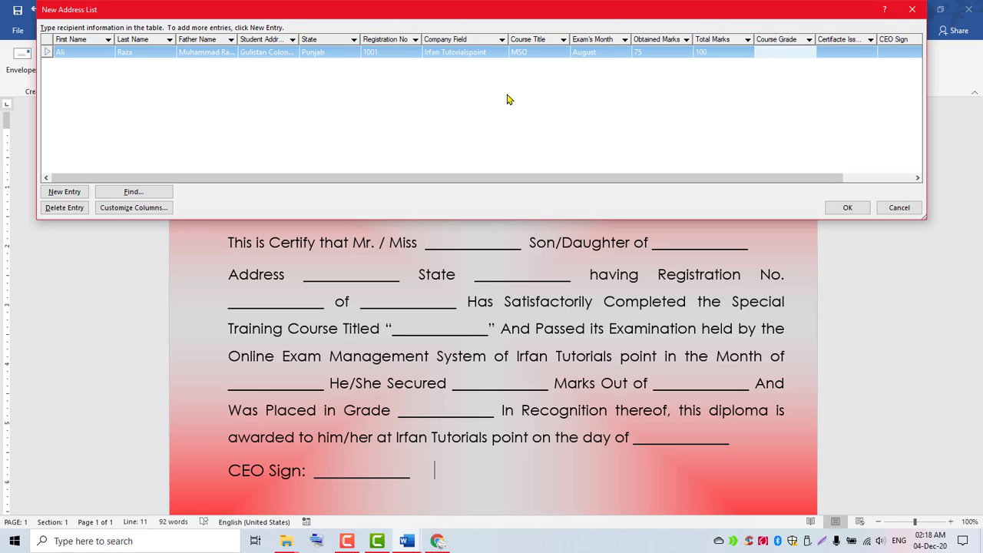
# Finish the record with grade B, issue date 15/10/2020, the CEO's name and the student's e-mail.
pyautogui.write('B')
pyautogui.press('Tab')
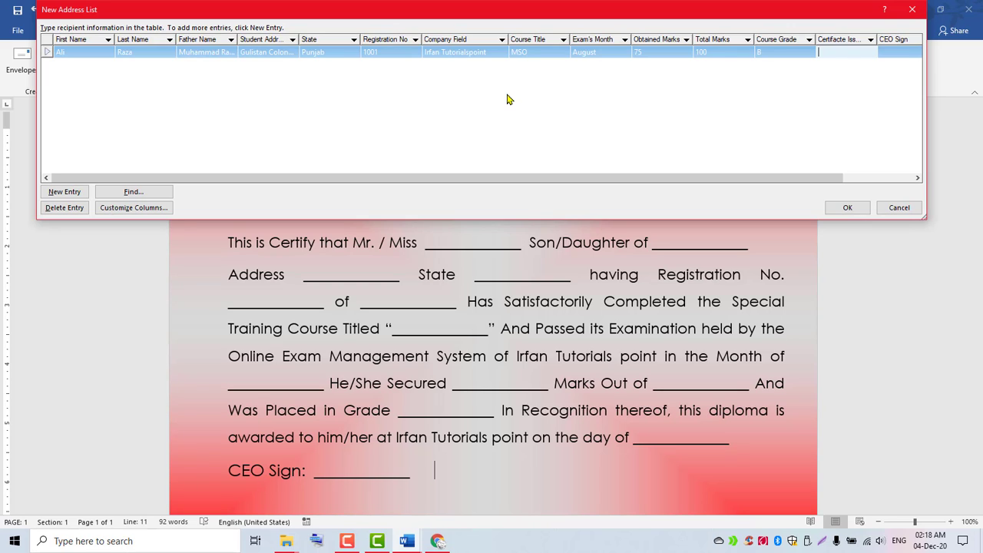
pyautogui.write('15/10/2020')
pyautogui.press('Tab')
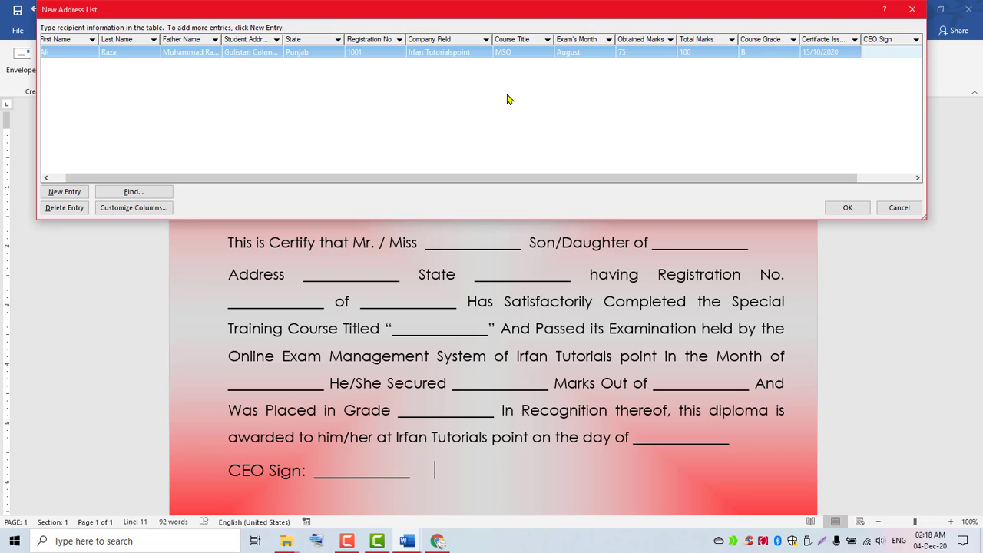
pyautogui.write('Mr.Irfan')
pyautogui.press('Tab')
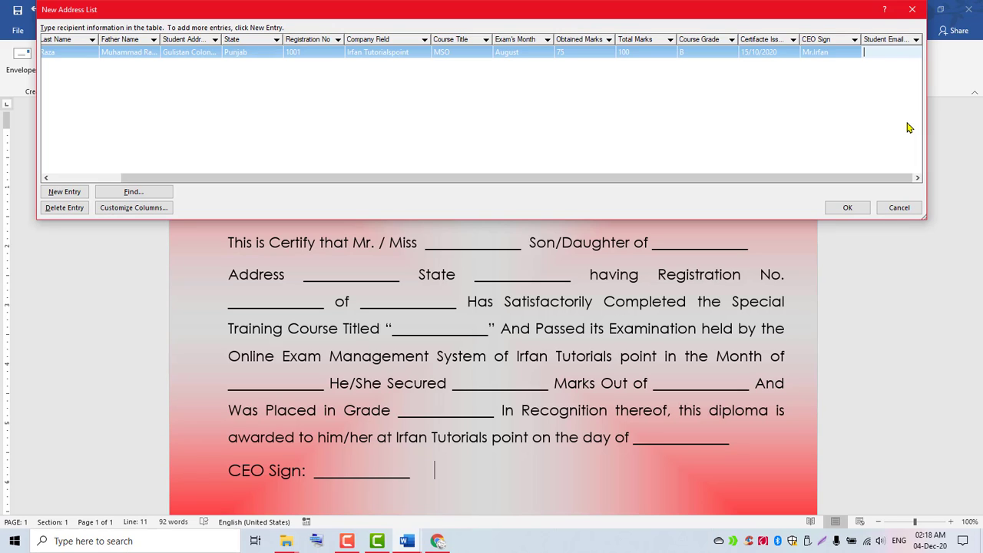
pyautogui.click(61, 197)
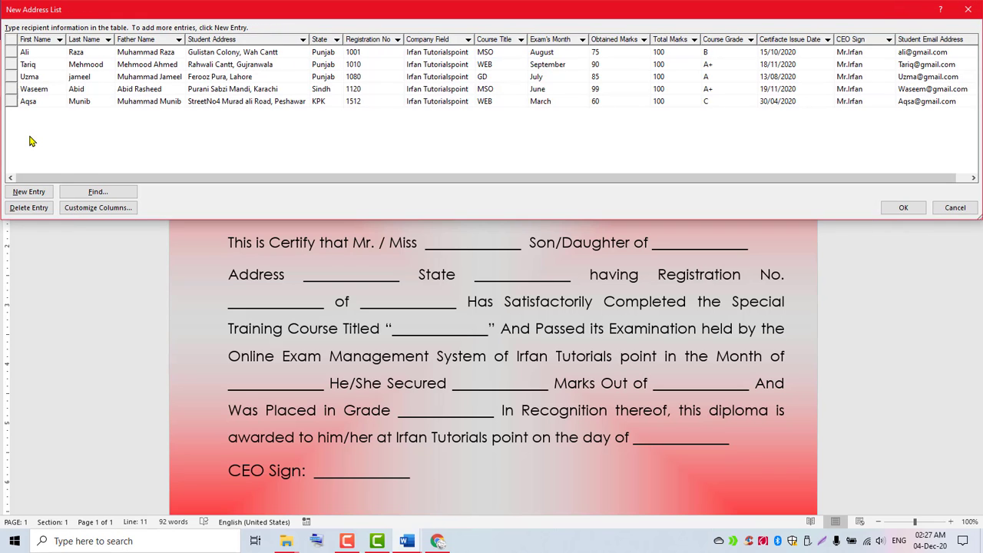
pyautogui.click(42, 55)
pyautogui.click(42, 66)
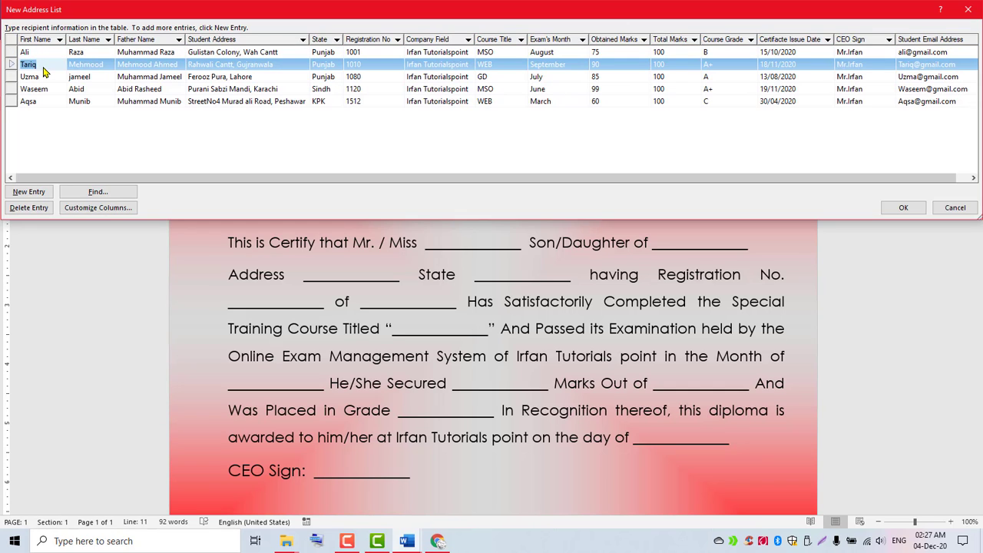
pyautogui.click(45, 80)
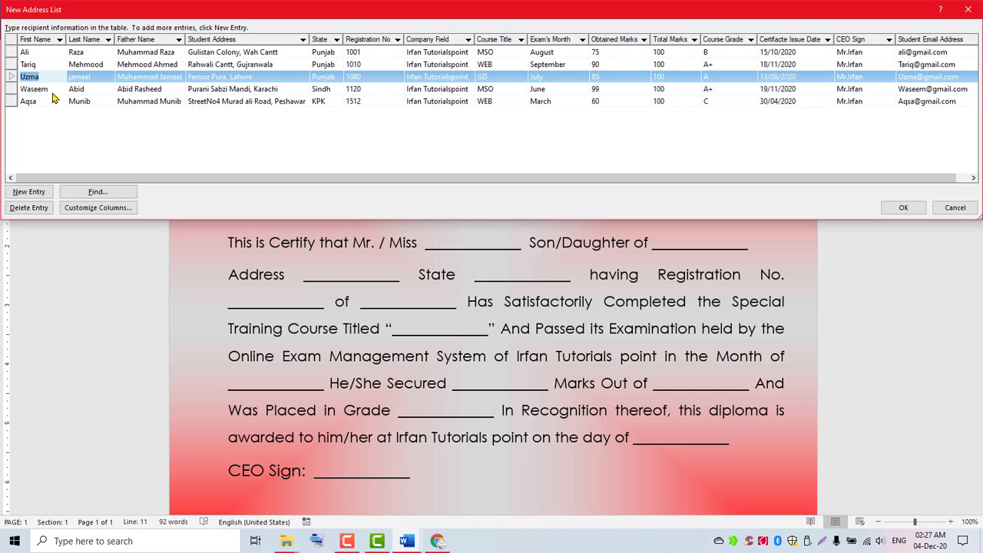
pyautogui.click(53, 92)
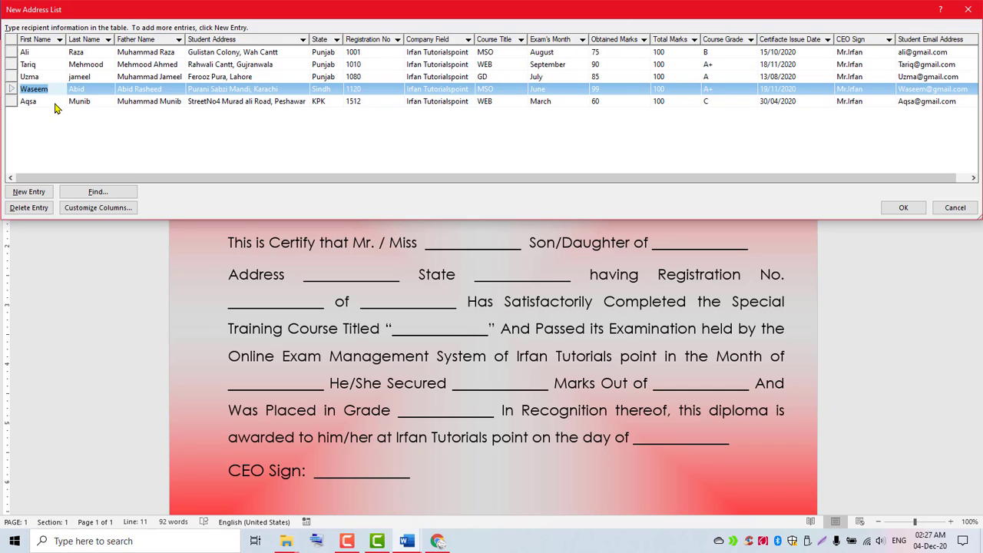
pyautogui.click(54, 105)
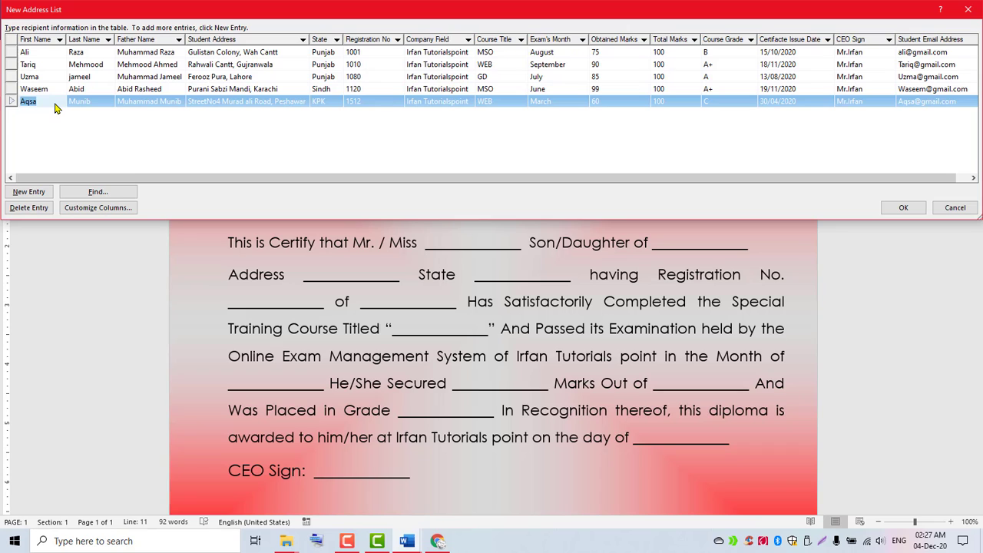
pyautogui.click(513, 57)
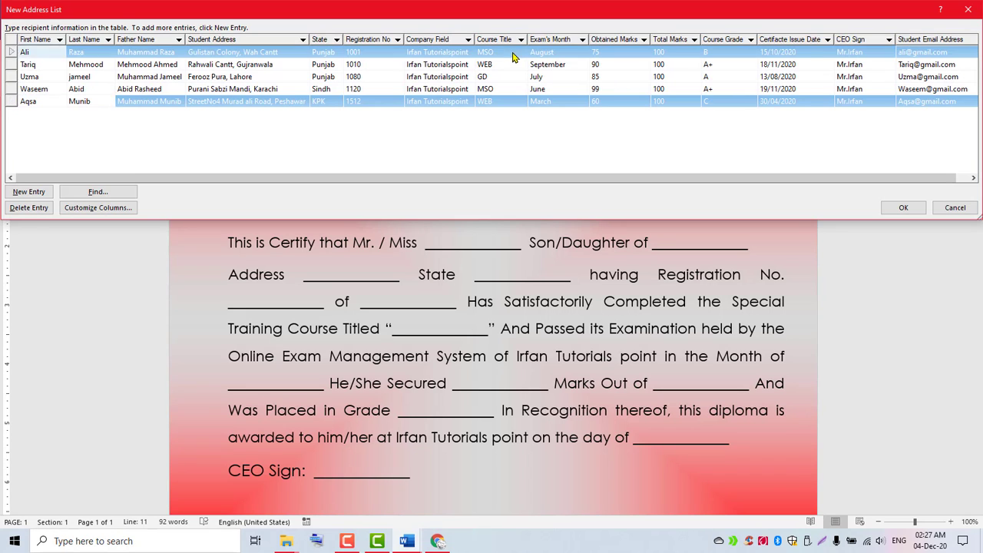
pyautogui.click(508, 65)
pyautogui.click(505, 78)
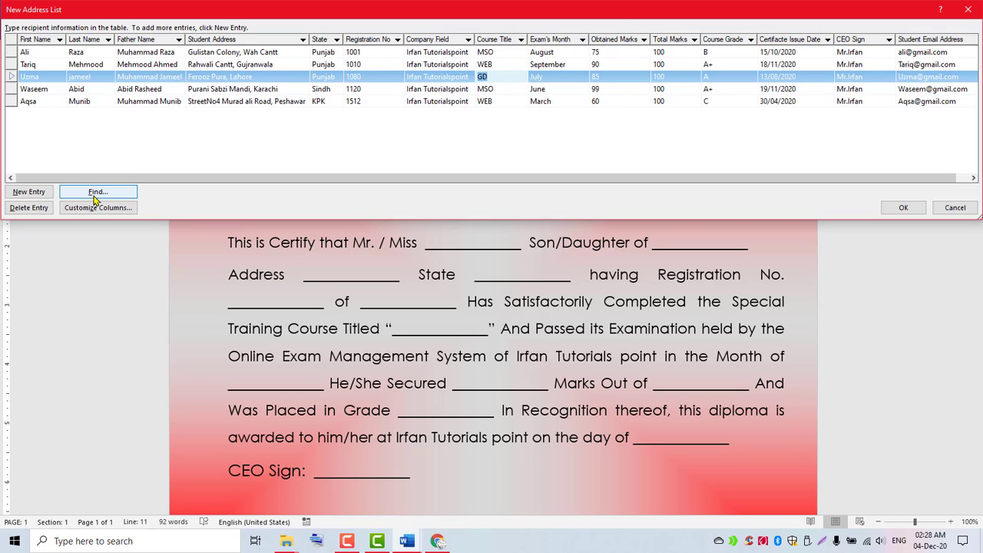
# Search the list for the fifth student's first name, then close the Find dialog.
pyautogui.click(95, 200)
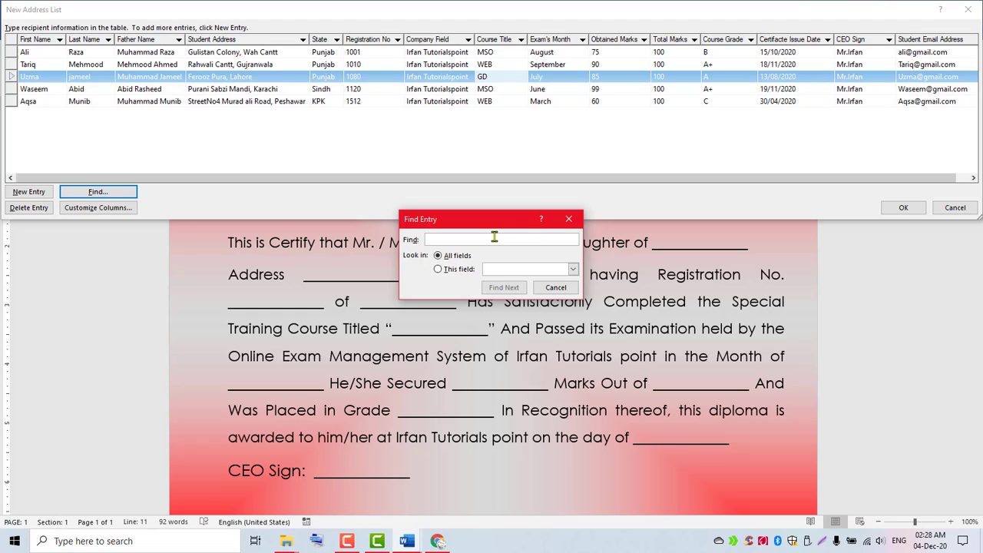
pyautogui.write('Aqsa')
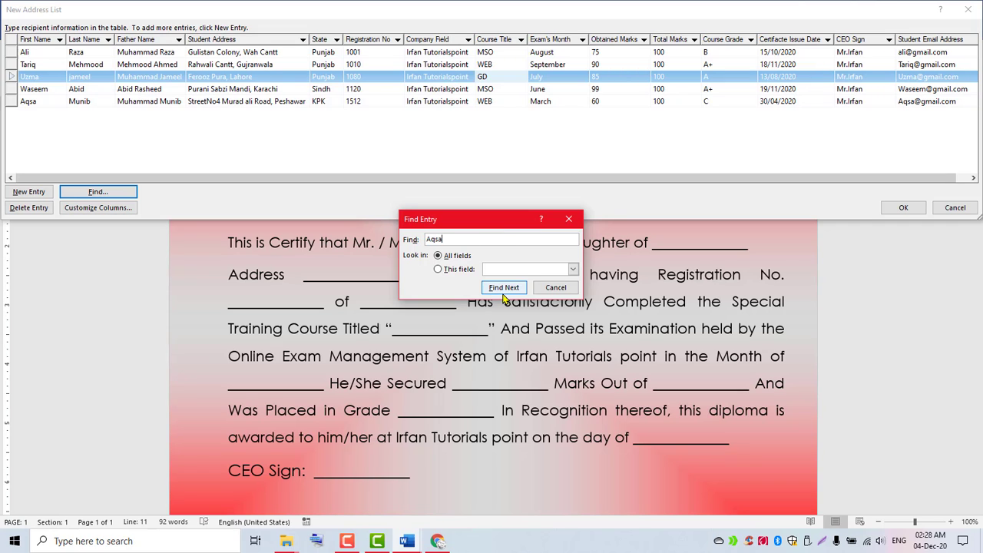
pyautogui.click(503, 291)
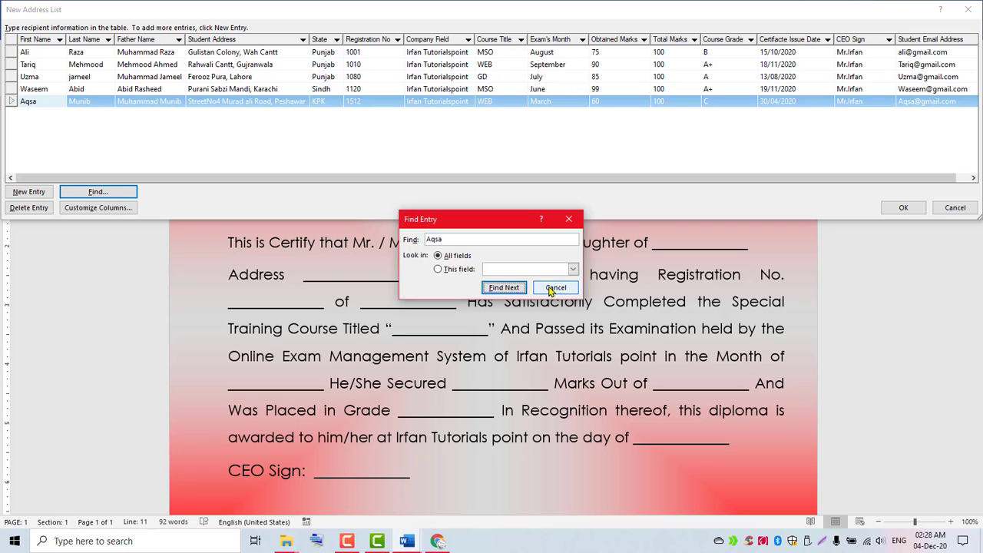
pyautogui.click(553, 288)
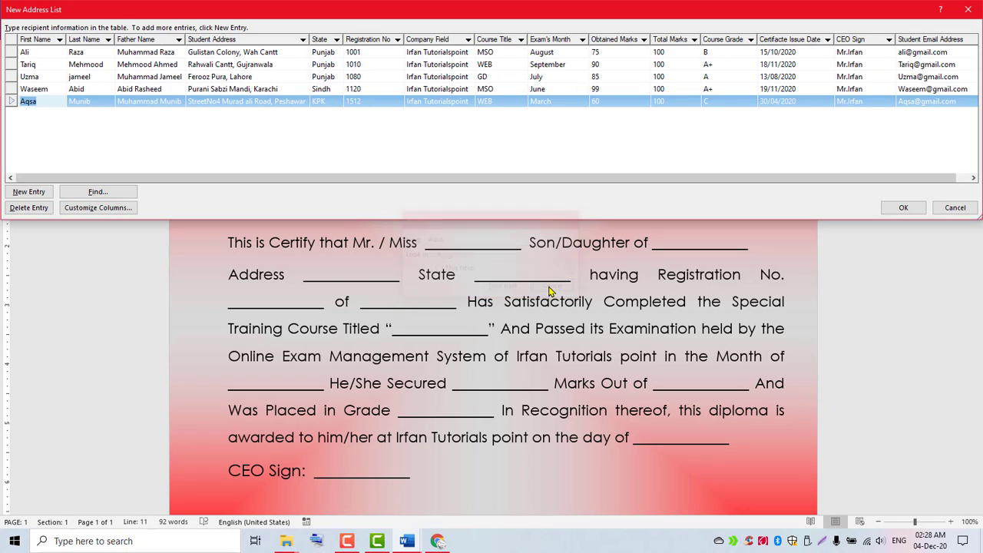
# Save the address list as 'Progress Report of Multiple Students'.
pyautogui.click(903, 208)
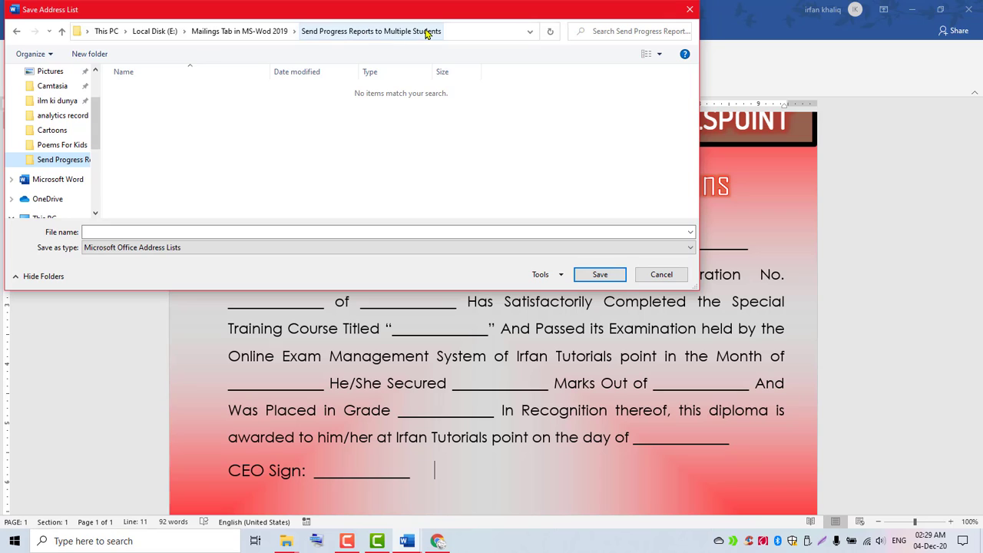
pyautogui.click(130, 233)
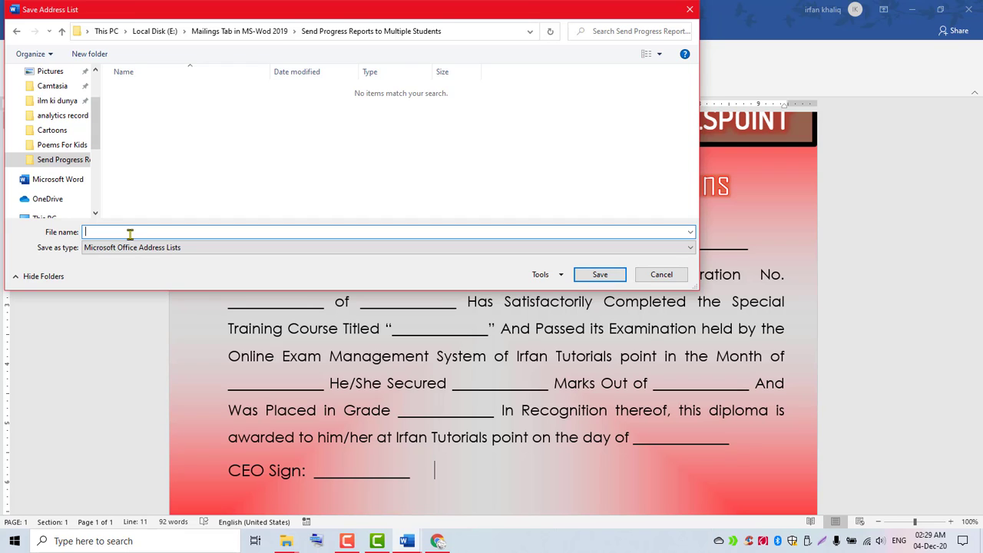
pyautogui.write('Progress Report of Multiple Students')
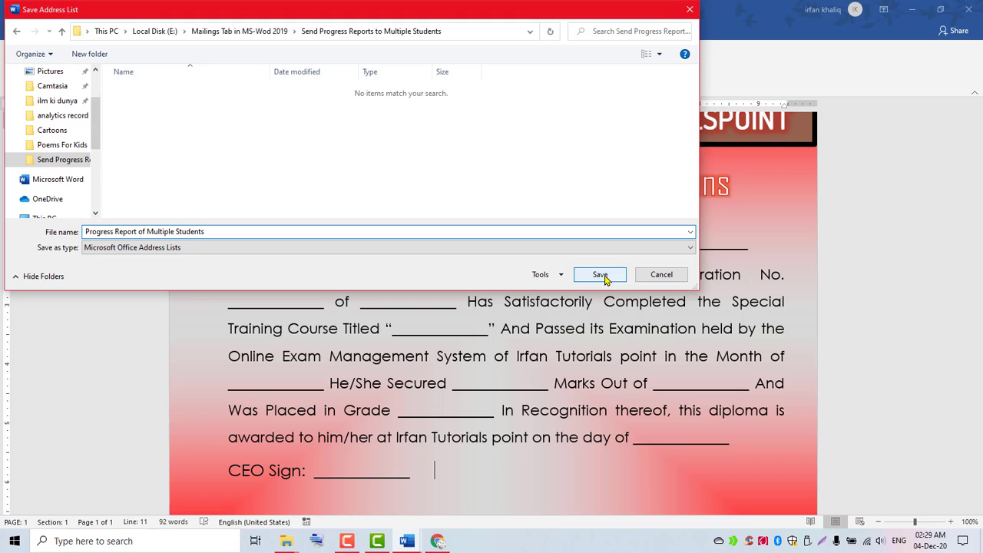
pyautogui.click(601, 275)
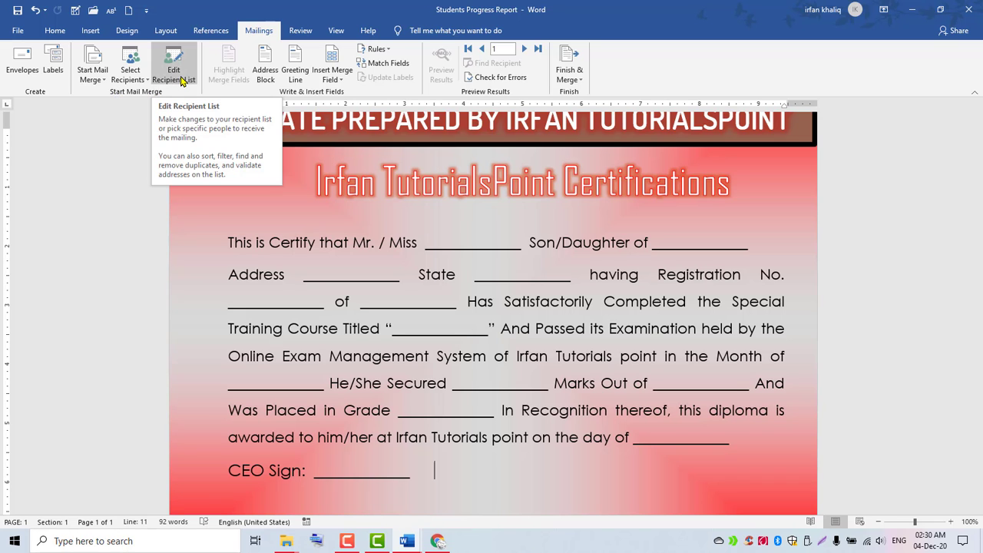
# Open Edit Recipient List, widen it, and edit the Progress Report of Multiple Students.mdb source.
pyautogui.click(182, 81)
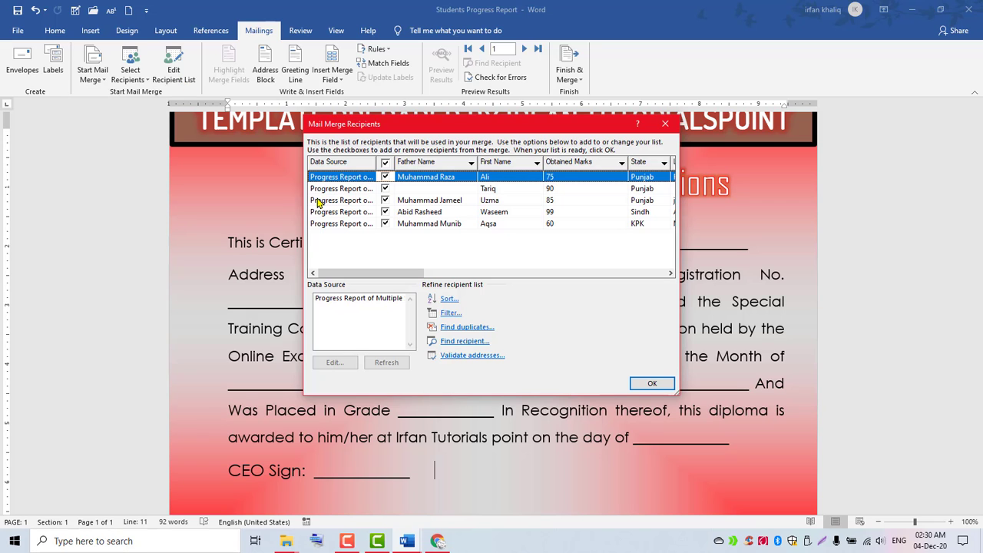
pyautogui.moveTo(302, 191); pyautogui.dragTo(116, 192)
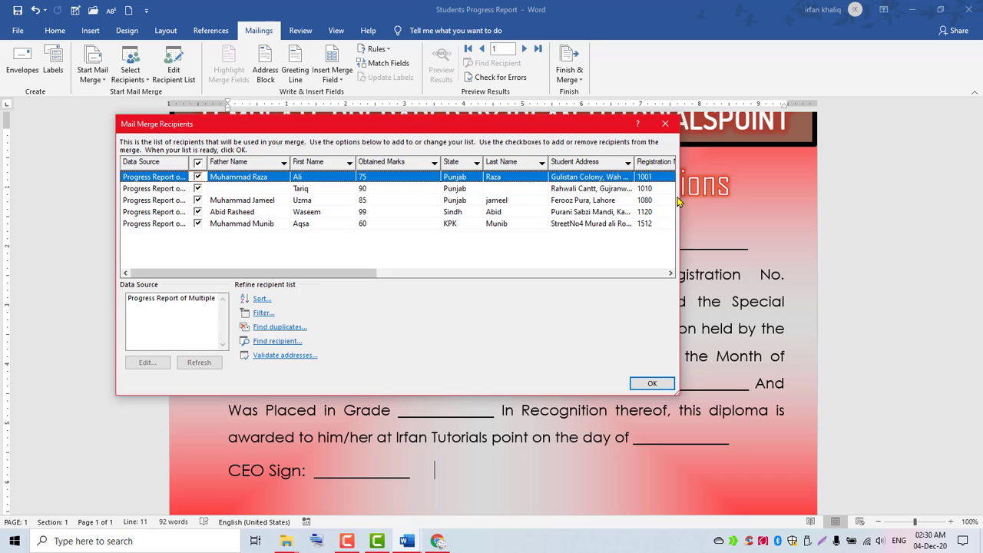
pyautogui.moveTo(679, 201); pyautogui.dragTo(960, 200)
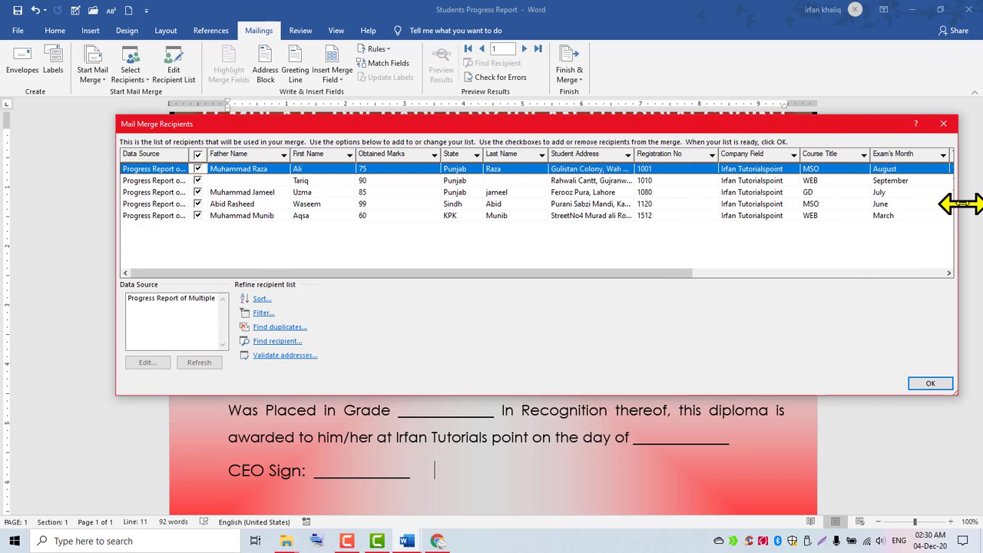
pyautogui.moveTo(683, 274); pyautogui.dragTo(464, 297)
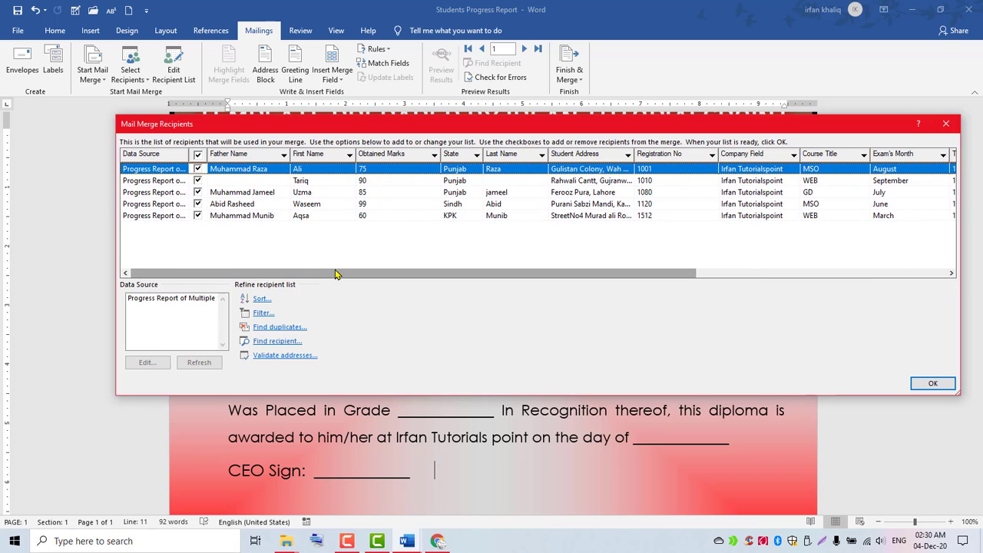
pyautogui.click(138, 299)
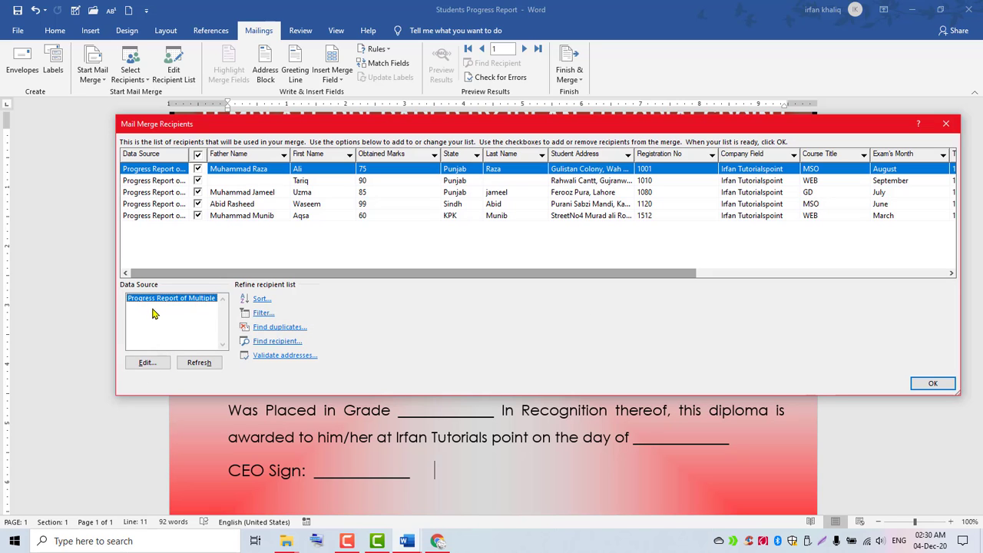
pyautogui.click(143, 366)
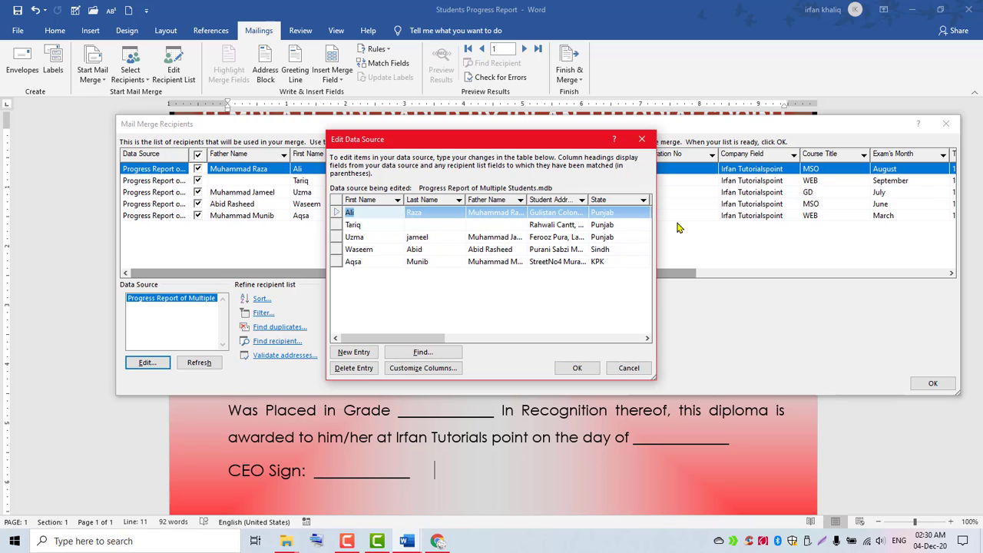
# Fill in the second student's empty last-name and father's-name cells in Edit Data Source and confirm.
pyautogui.moveTo(655, 218); pyautogui.dragTo(950, 219)
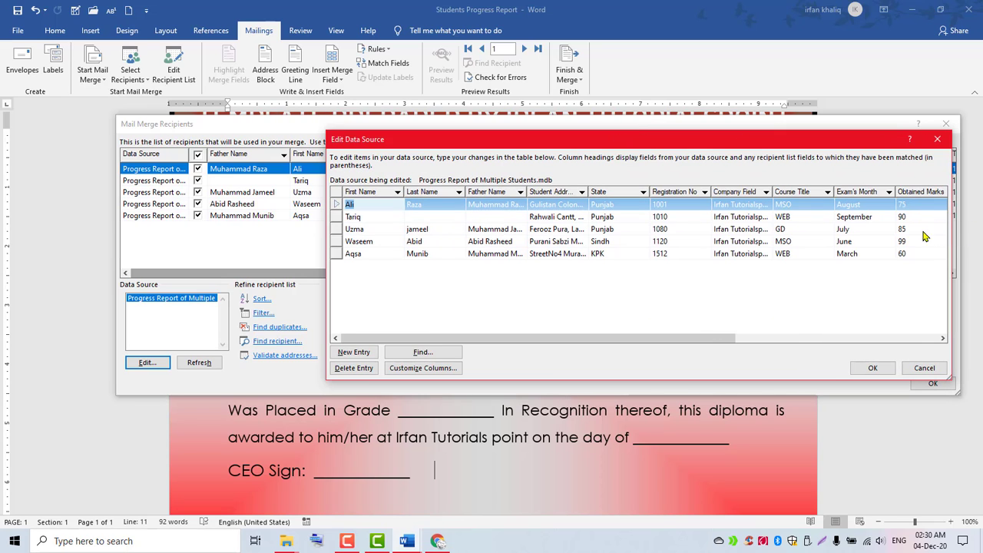
pyautogui.moveTo(326, 233); pyautogui.dragTo(55, 231)
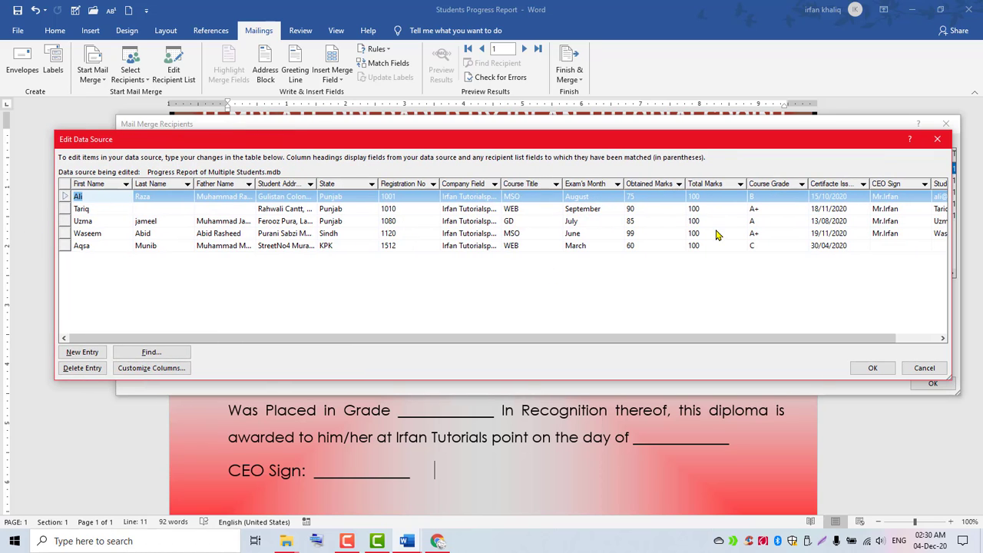
pyautogui.click(160, 212)
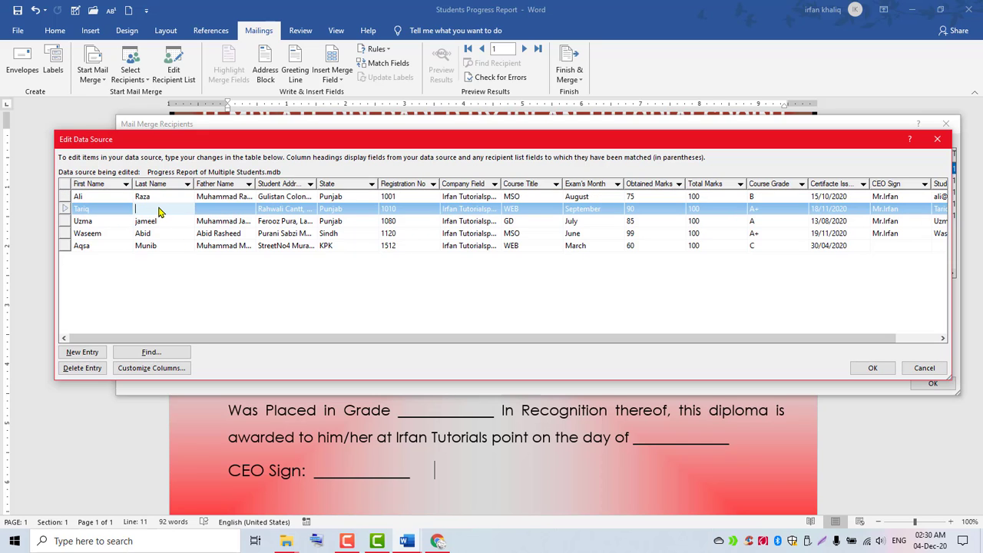
pyautogui.press('Tab')
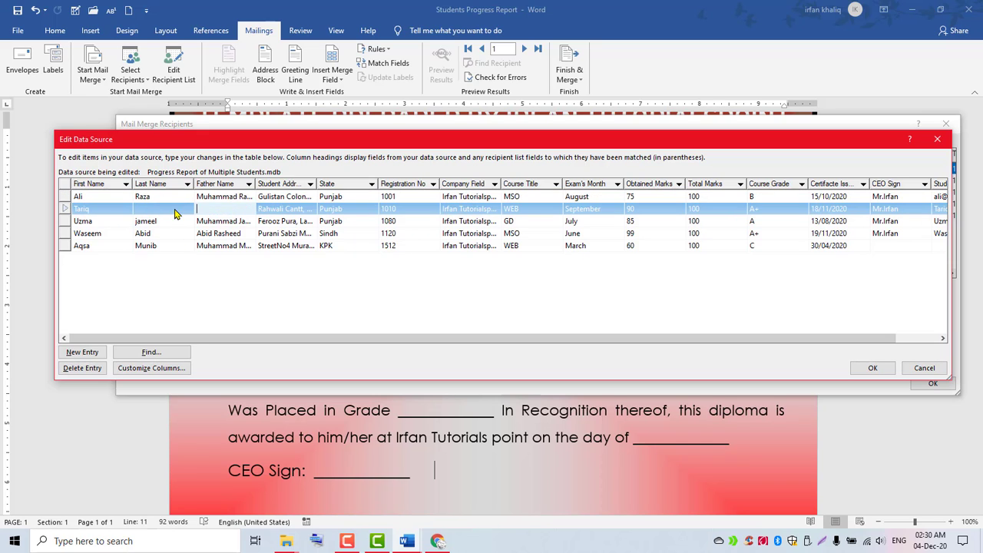
pyautogui.click(171, 211)
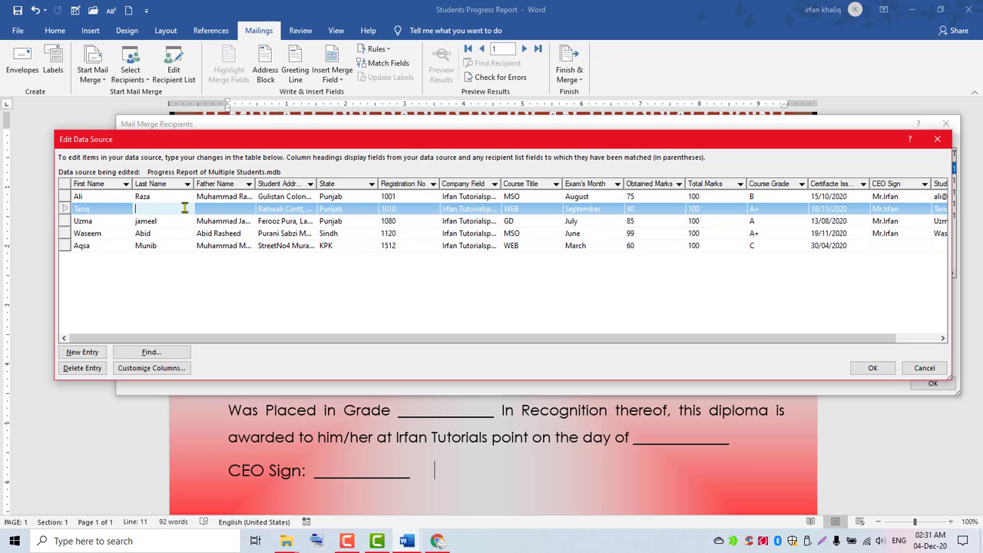
pyautogui.write('Mehmood')
pyautogui.press('Tab')
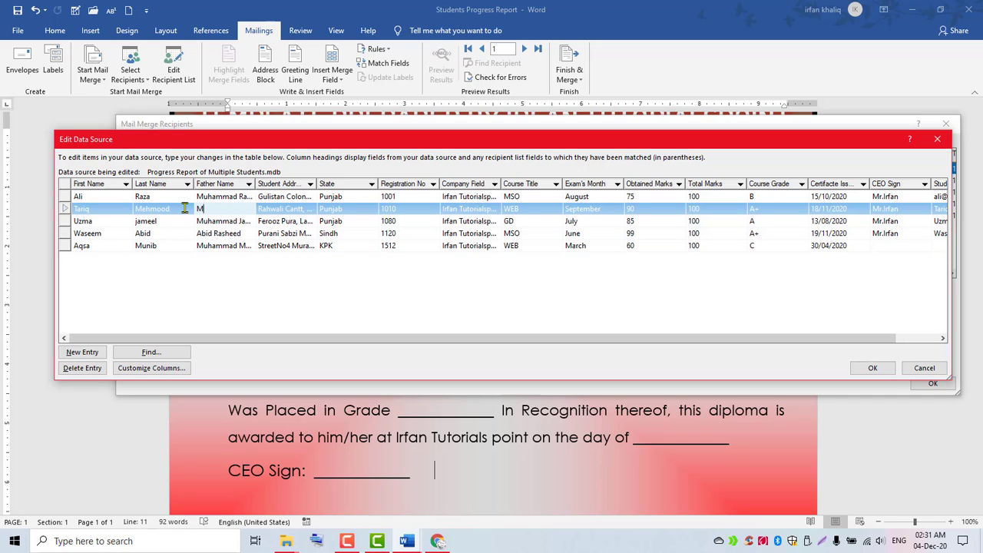
pyautogui.click(870, 369)
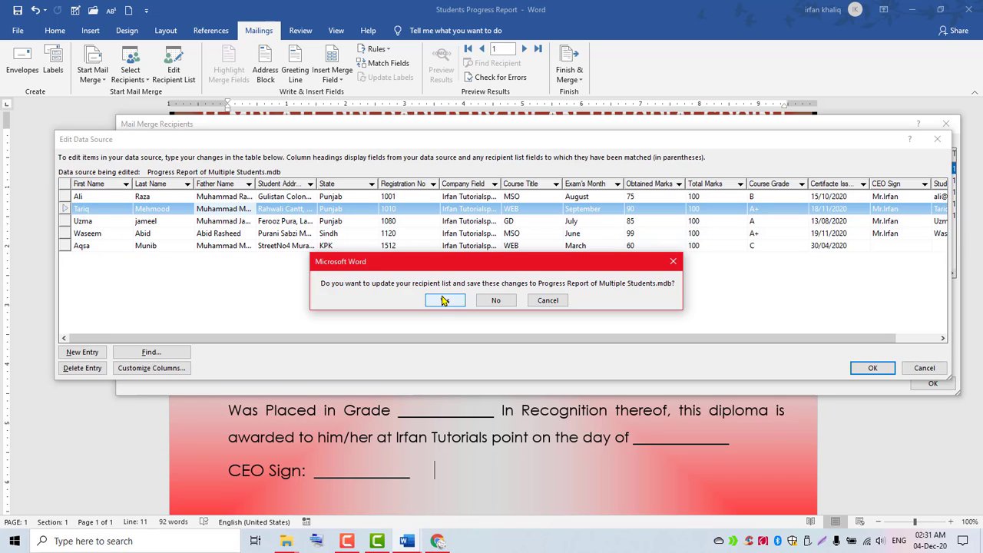
# Save the edits to the data source, leaving all five recipients checked in the merge.
pyautogui.click(443, 300)
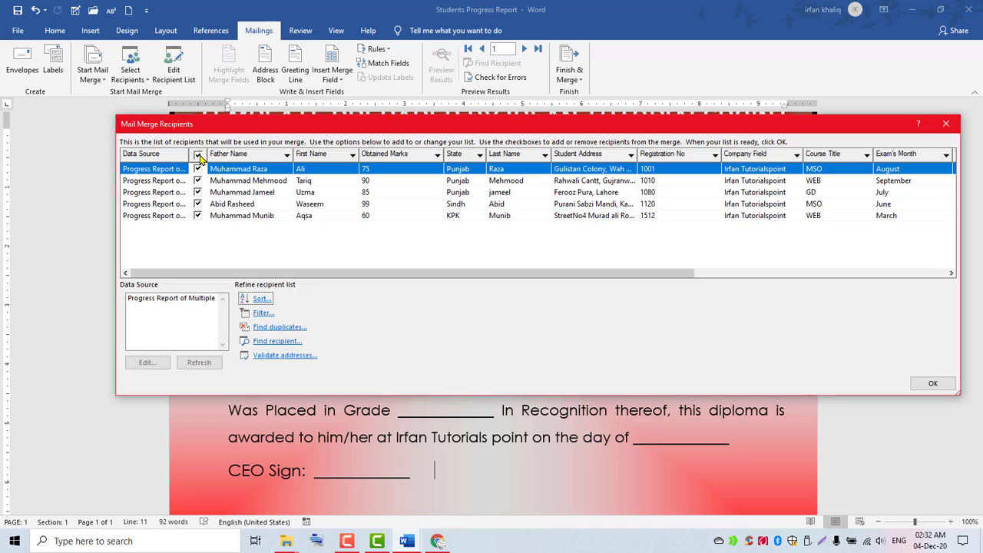
pyautogui.click(198, 156)
pyautogui.click(198, 180)
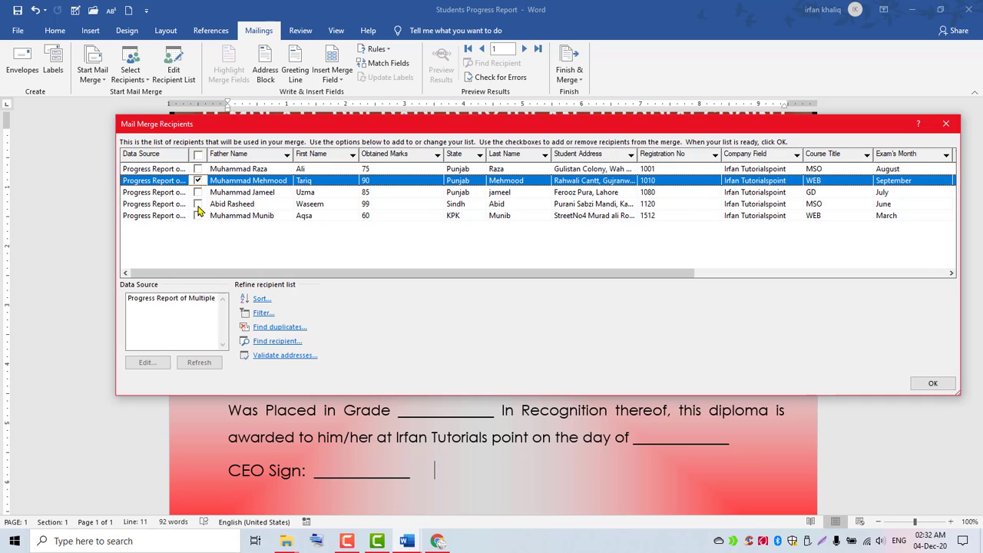
pyautogui.click(198, 204)
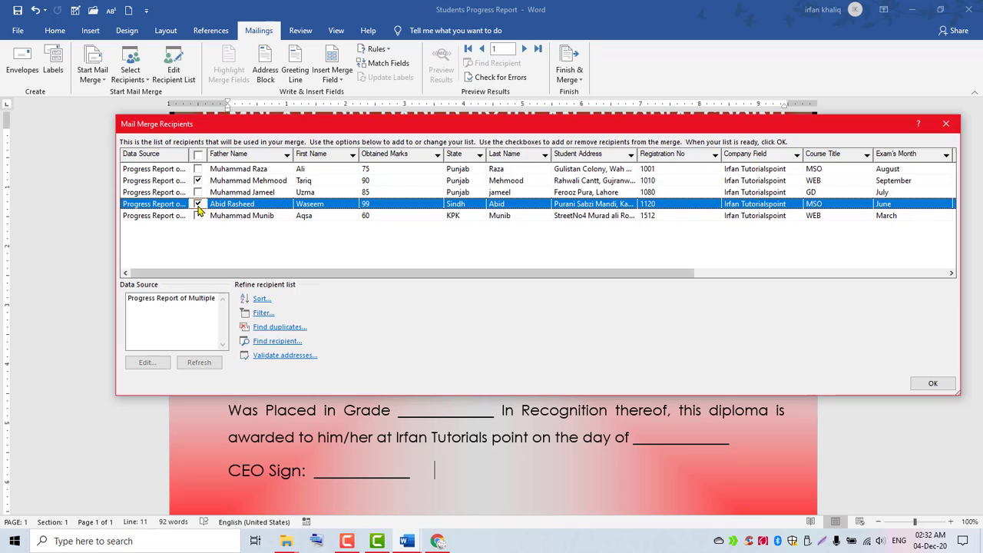
pyautogui.click(198, 157)
pyautogui.click(937, 384)
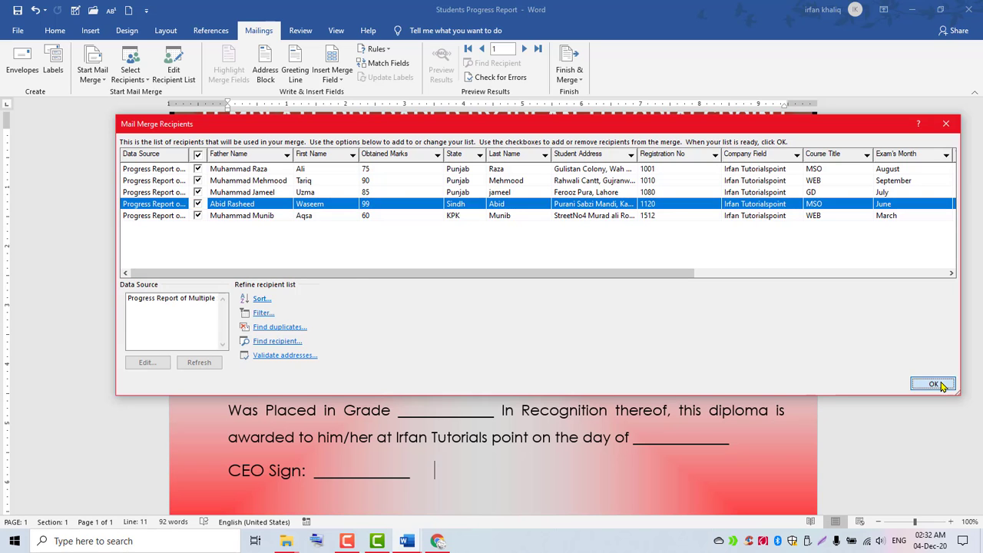
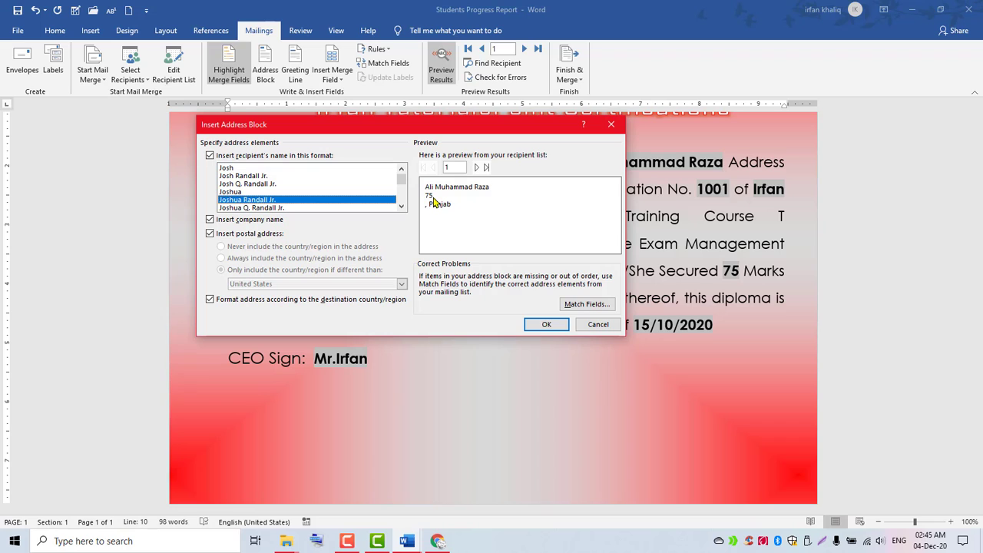
# Open Match Fields from Insert Address Block to map address elements to recipient columns.
pyautogui.click(572, 307)
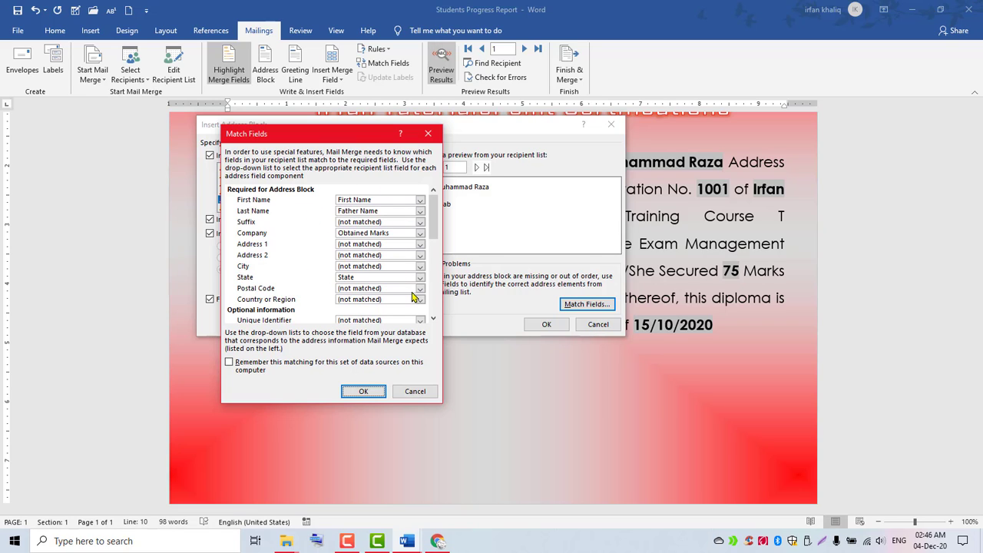
# Match Company to Company Field and Address 1 to Student Address, then confirm.
pyautogui.click(420, 234)
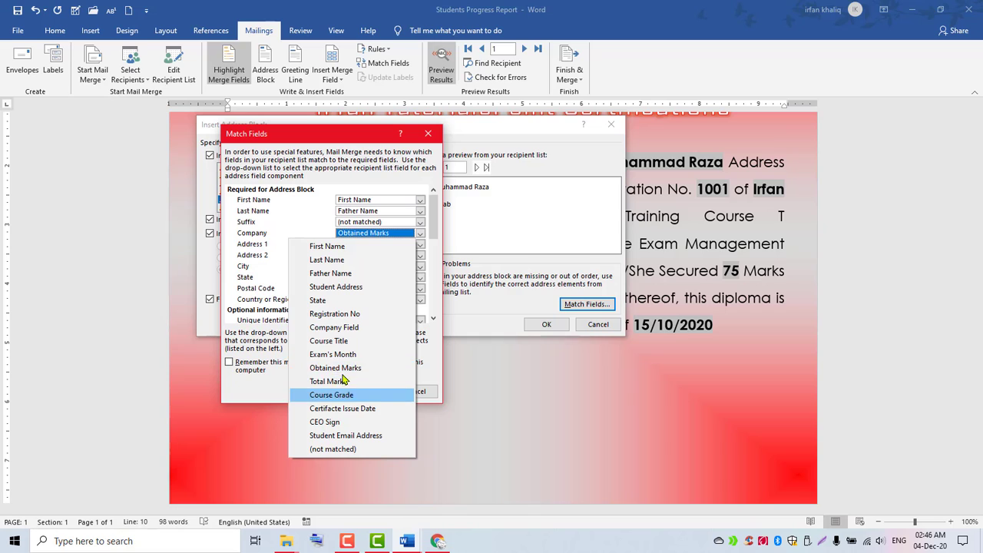
pyautogui.click(340, 328)
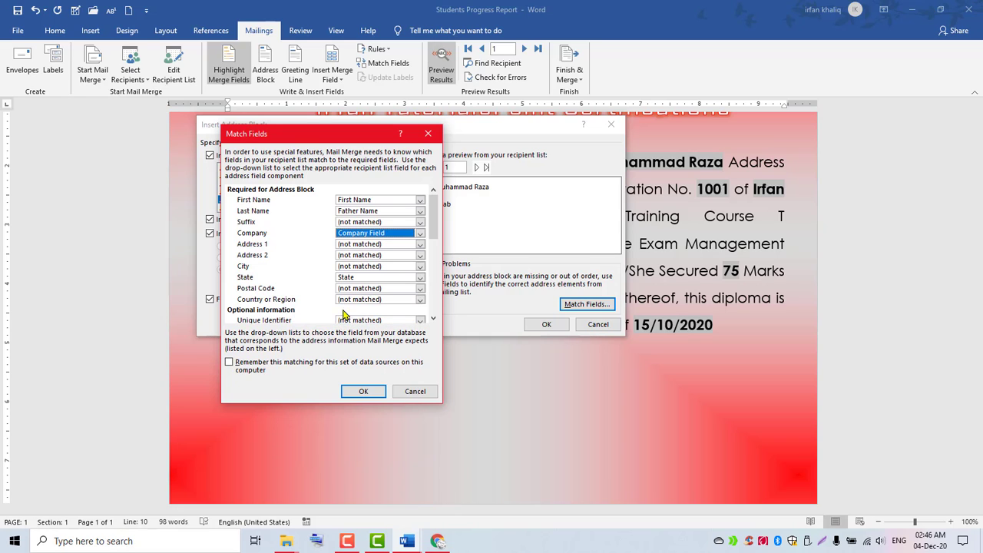
pyautogui.click(420, 244)
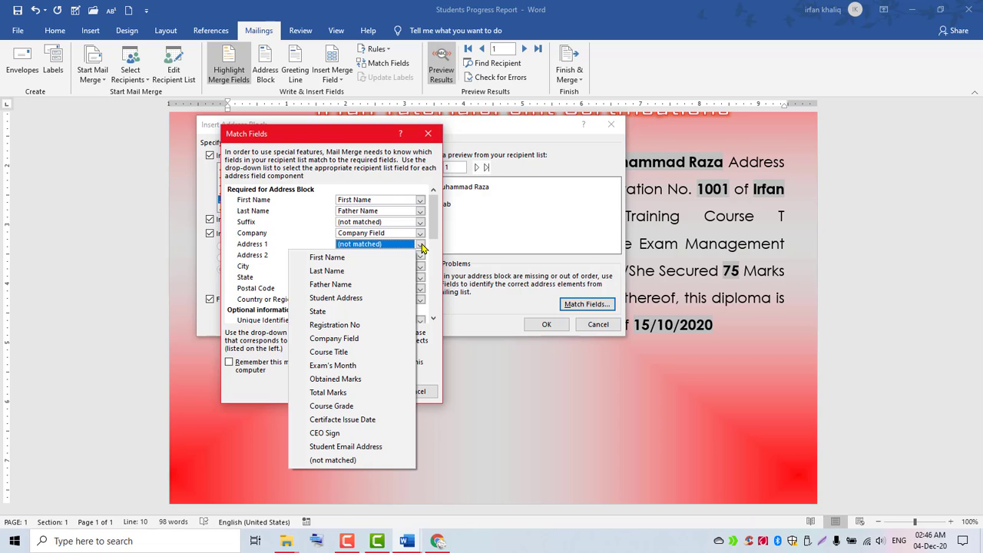
pyautogui.click(335, 298)
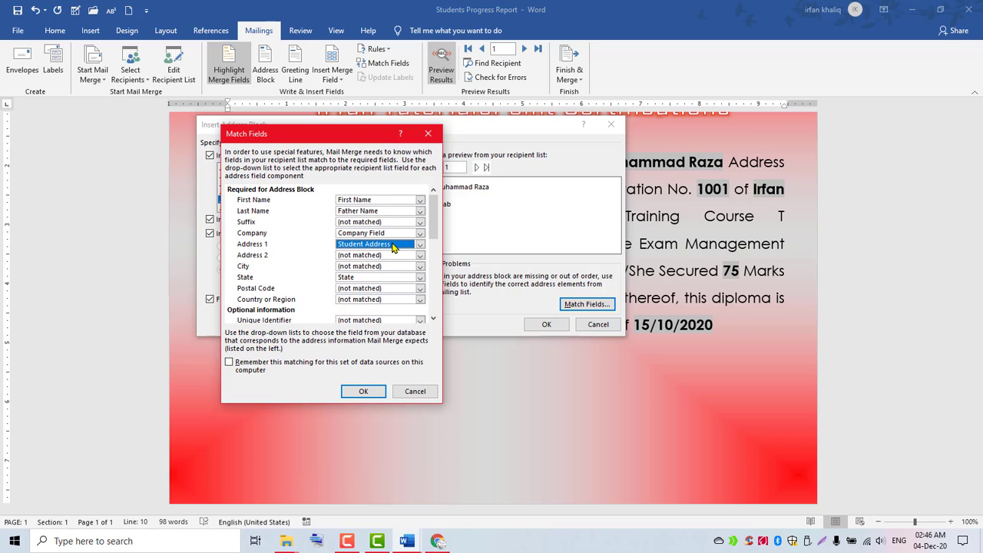
pyautogui.click(364, 393)
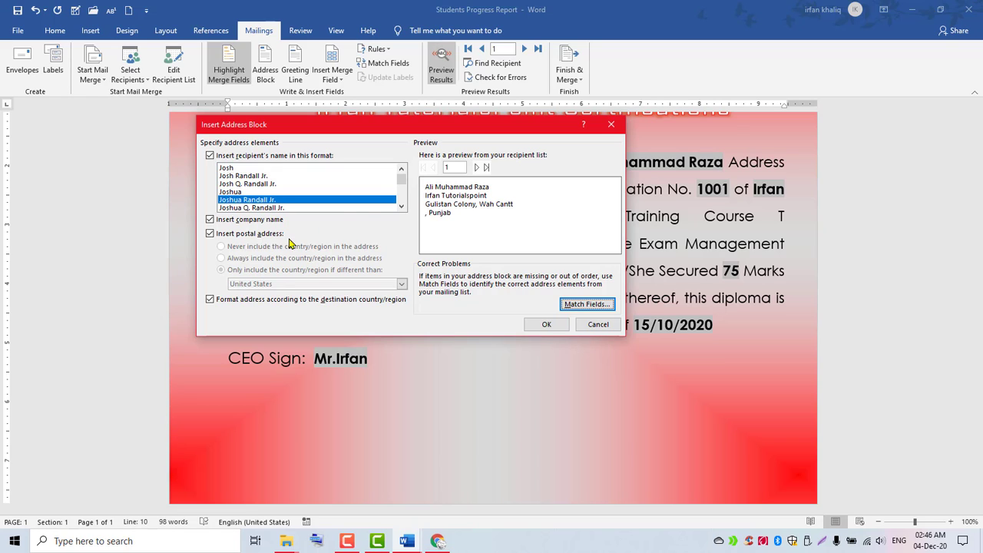
# Preview the titled and family-name recipient name formats in Insert Address Block.
pyautogui.moveTo(400, 182); pyautogui.dragTo(400, 186)
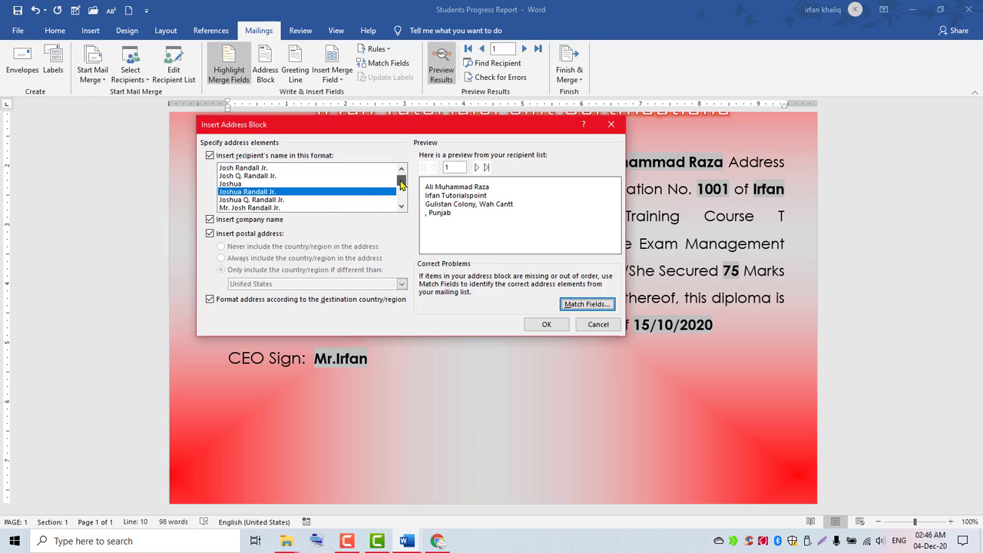
pyautogui.click(283, 200)
pyautogui.click(269, 208)
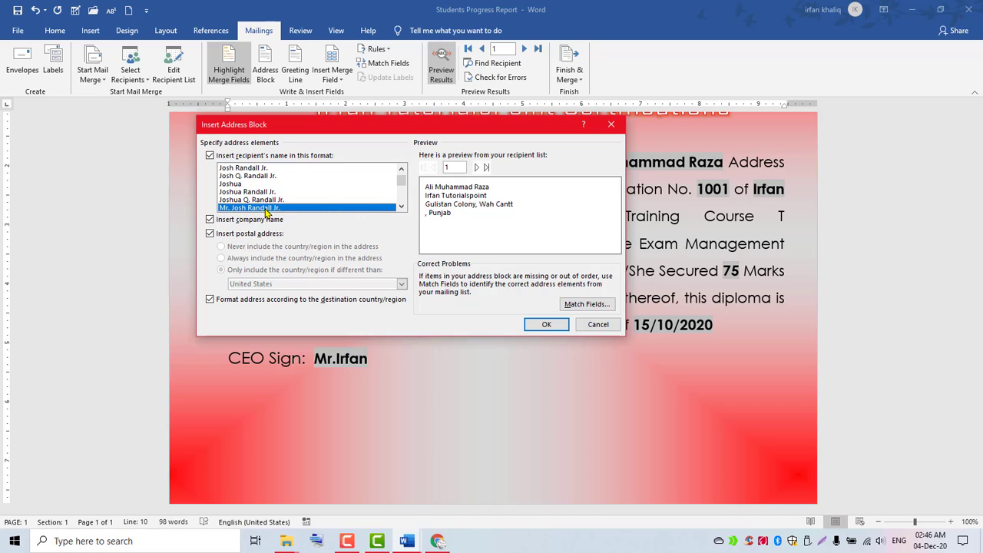
pyautogui.click(401, 207)
pyautogui.scroll(-1, 401, 212)
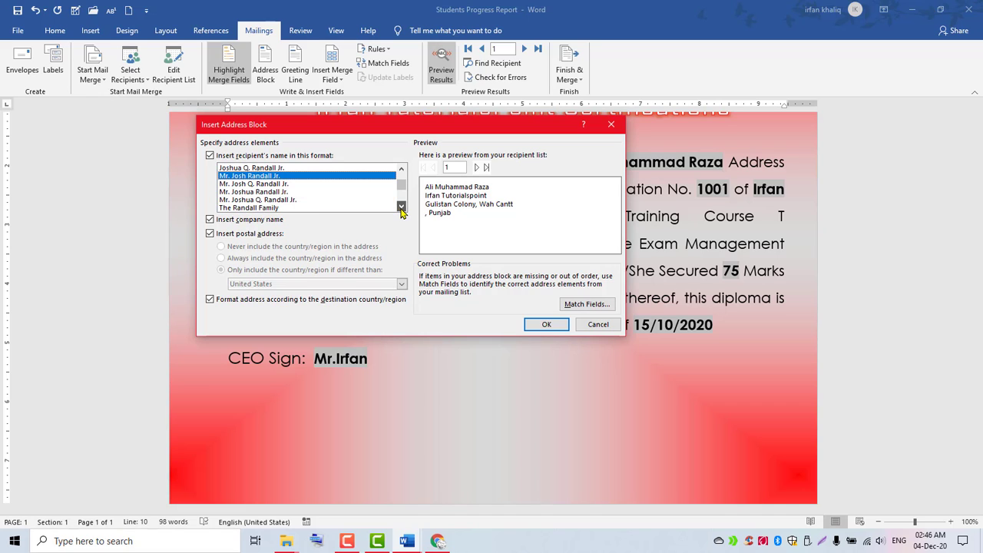
pyautogui.click(280, 201)
pyautogui.click(273, 208)
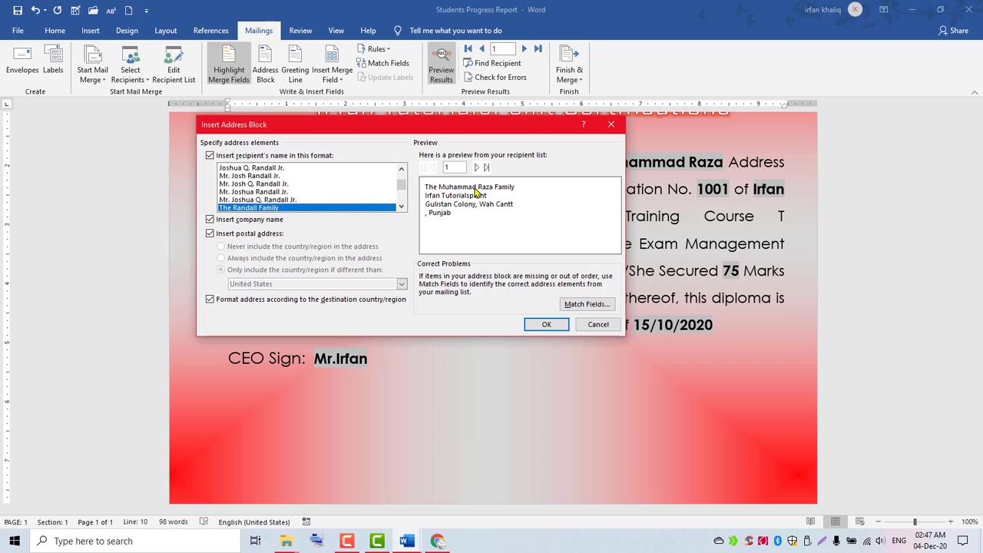
# Choose the full-name format and insert the address block into the certificate.
pyautogui.click(400, 207)
pyautogui.click(401, 206)
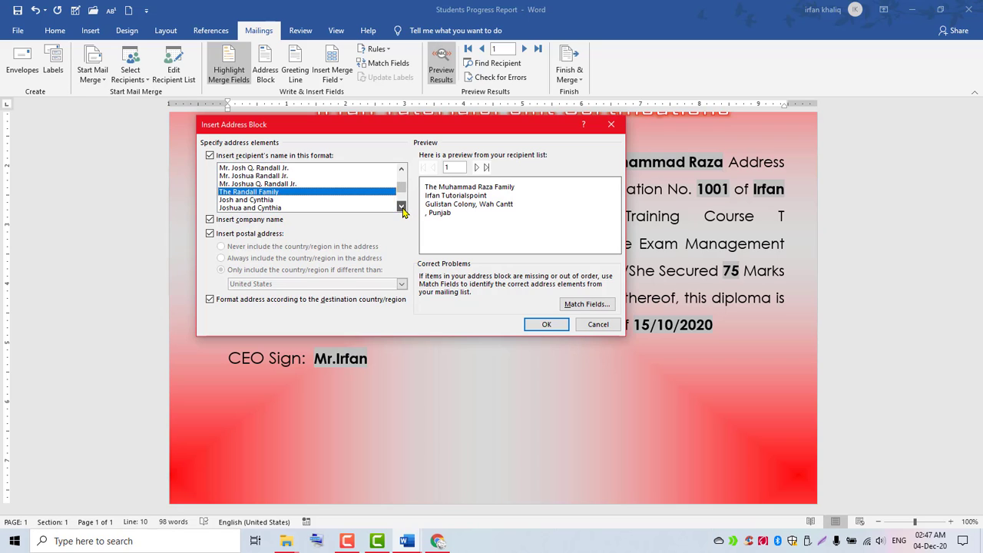
pyautogui.click(400, 206)
pyautogui.click(400, 206)
pyautogui.click(401, 207)
pyautogui.click(312, 208)
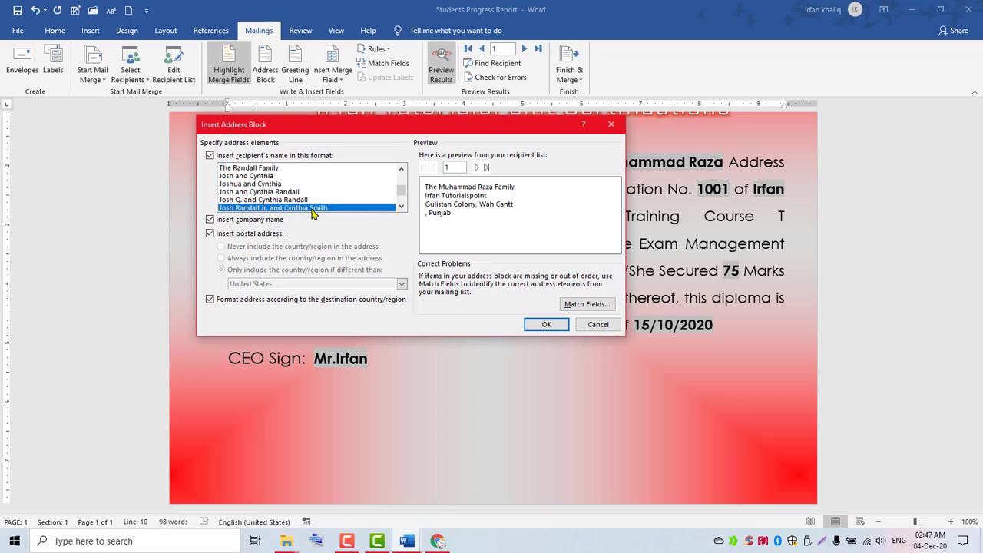
pyautogui.click(280, 199)
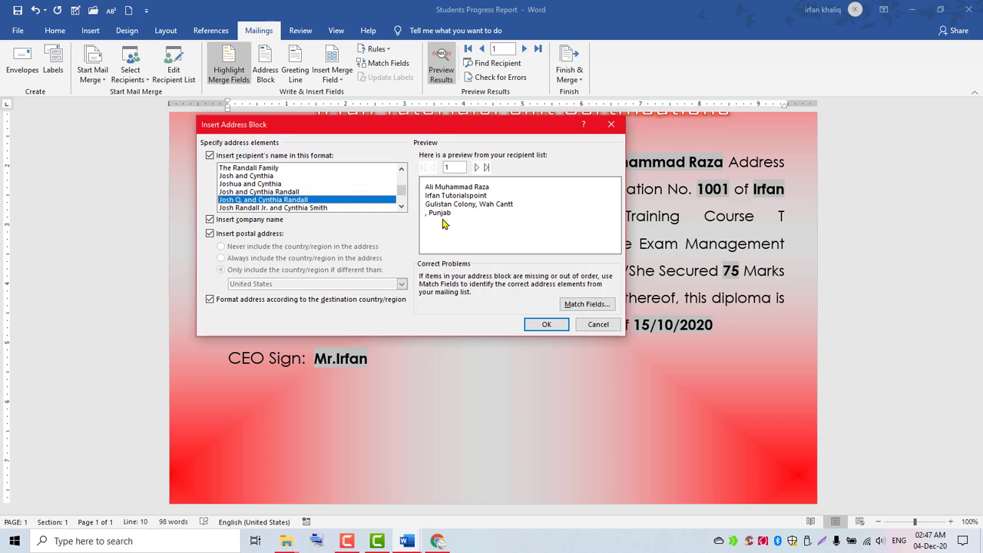
pyautogui.click(540, 325)
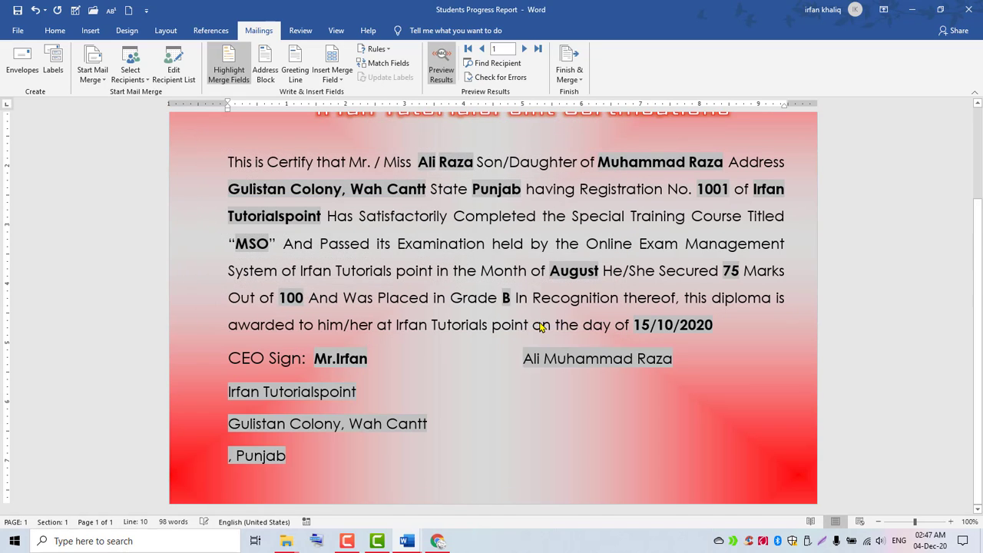
# Indent the address block's company line two tabs to sit under the name.
pyautogui.click(521, 361)
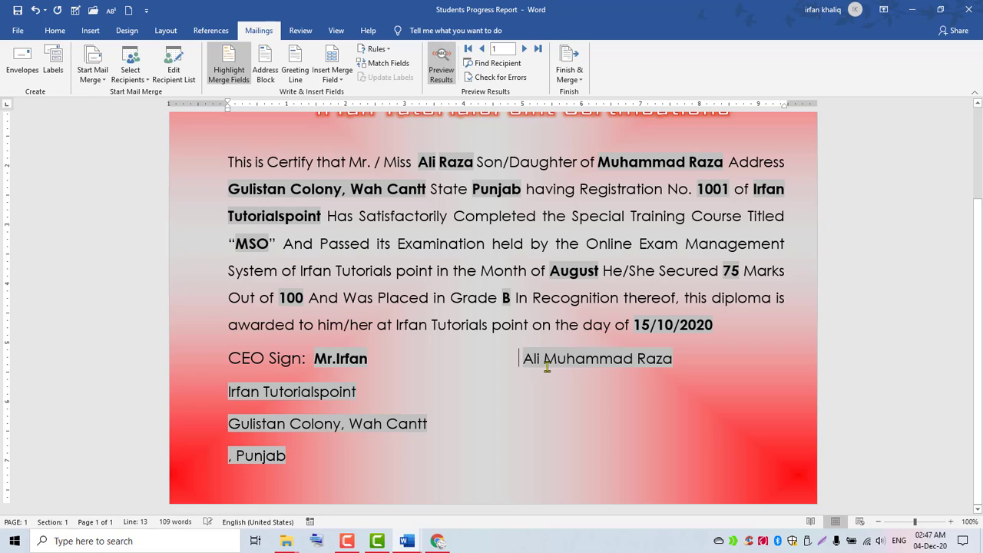
pyautogui.moveTo(522, 359); pyautogui.dragTo(583, 453)
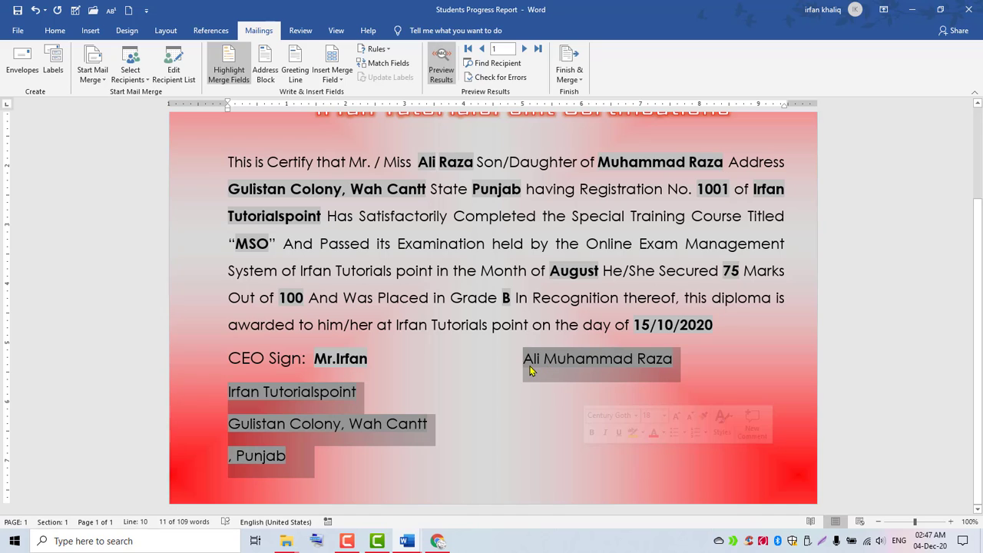
pyautogui.click(213, 399)
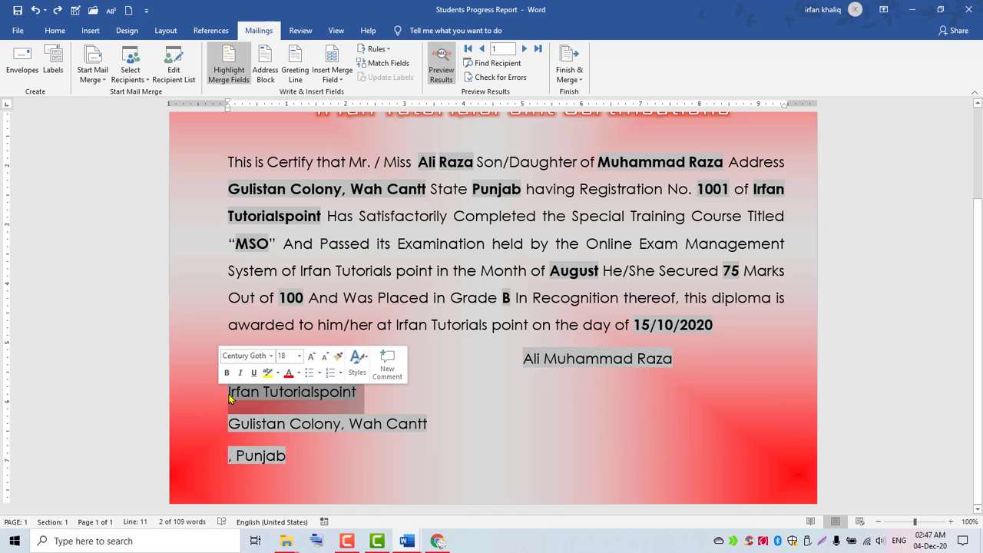
pyautogui.click(229, 398)
pyautogui.press('Tab')
pyautogui.press('Tab')
pyautogui.press('Tab')
pyautogui.press('Tab')
pyautogui.press('Tab')
pyautogui.press('Tab')
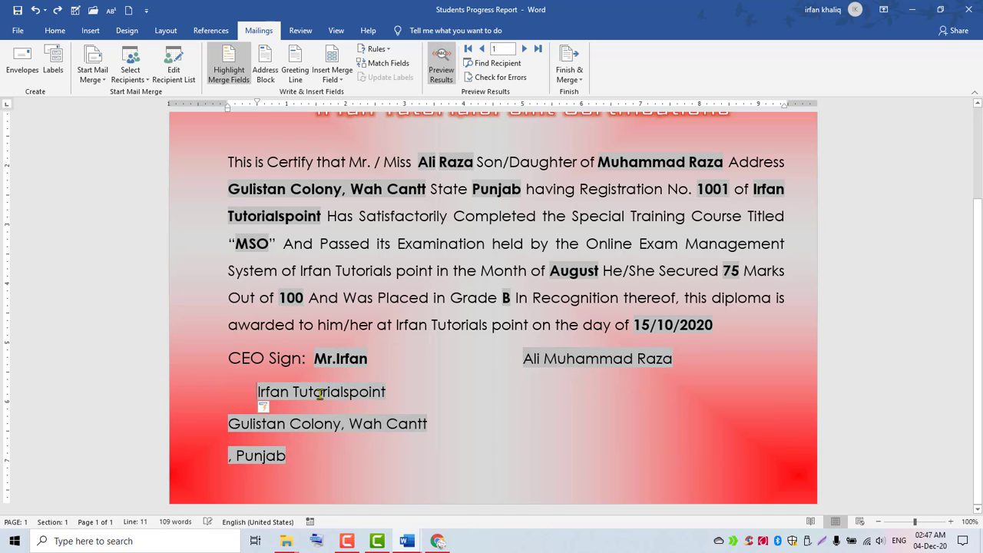
pyautogui.press('Tab')
pyautogui.press('Tab')
pyautogui.press('Tab')
pyautogui.press('Tab')
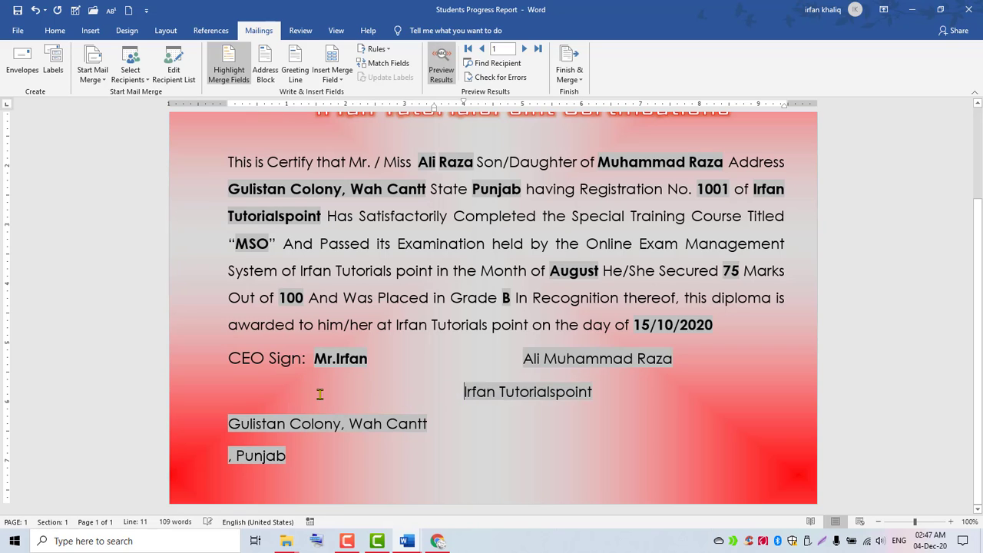
# Indent the street address line and join Punjab onto it.
pyautogui.click(226, 424)
pyautogui.press('Tab')
pyautogui.press('Tab')
pyautogui.press('Tab')
pyautogui.press('Tab')
pyautogui.press('Tab')
pyautogui.press('Tab')
pyautogui.press('Tab')
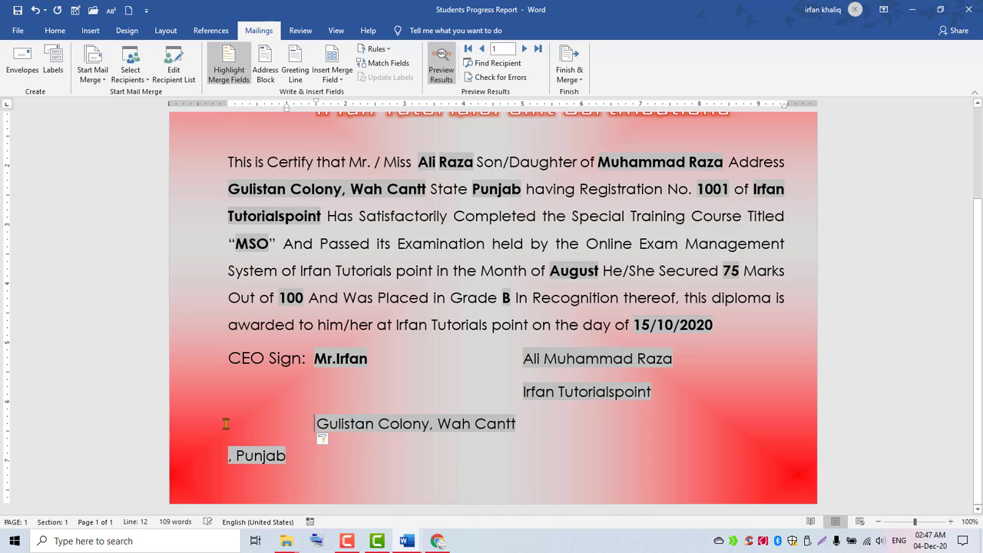
pyautogui.press('Tab')
pyautogui.press('BackSpace')
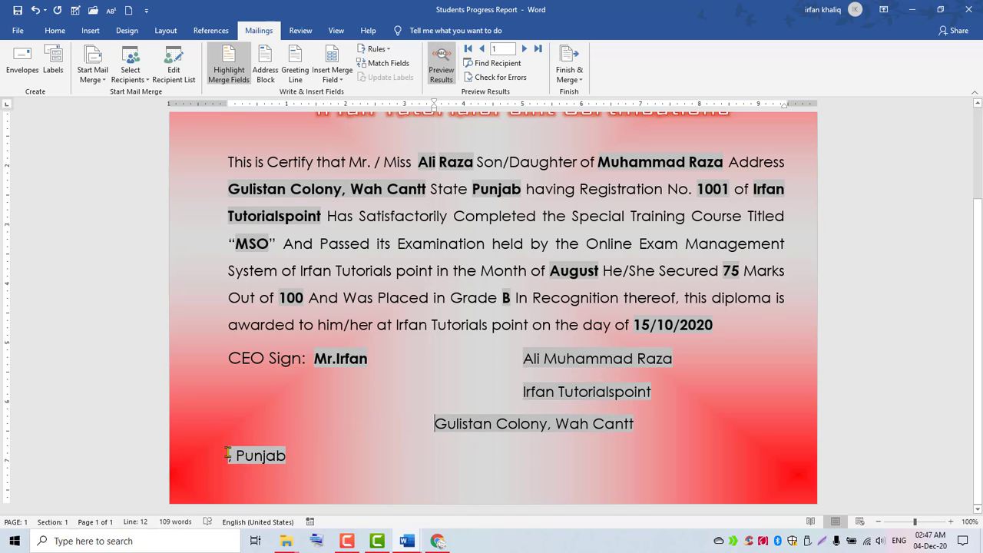
pyautogui.click(228, 456)
pyautogui.press('BackSpace')
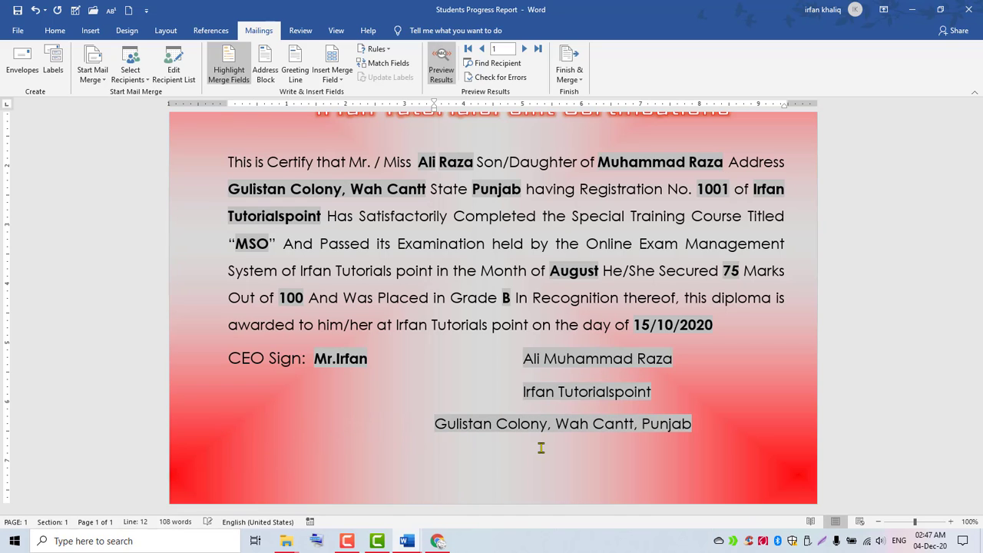
# Tab the combined Gulistan Colony, Punjab line into alignment with the lines above.
pyautogui.click(431, 423)
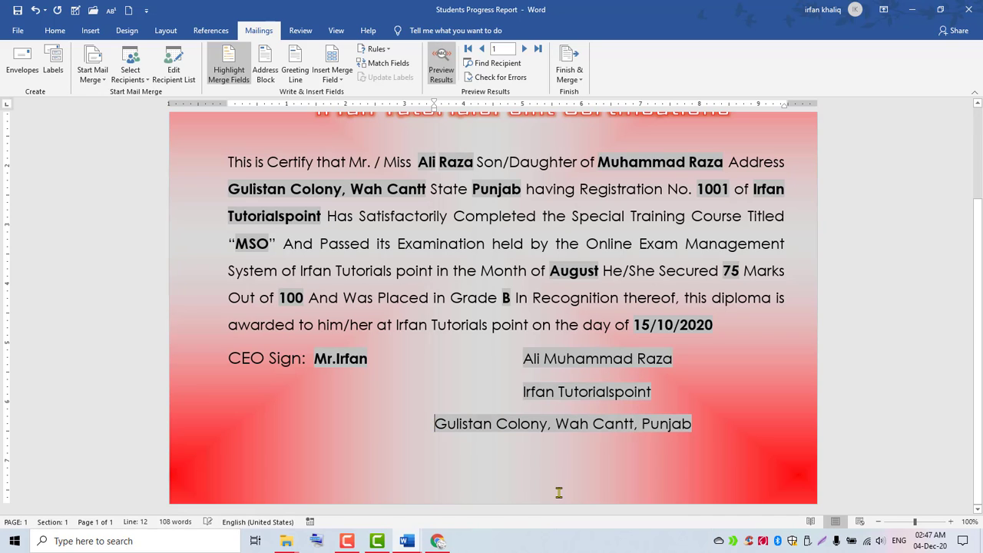
pyautogui.press('Tab')
pyautogui.press('Tab')
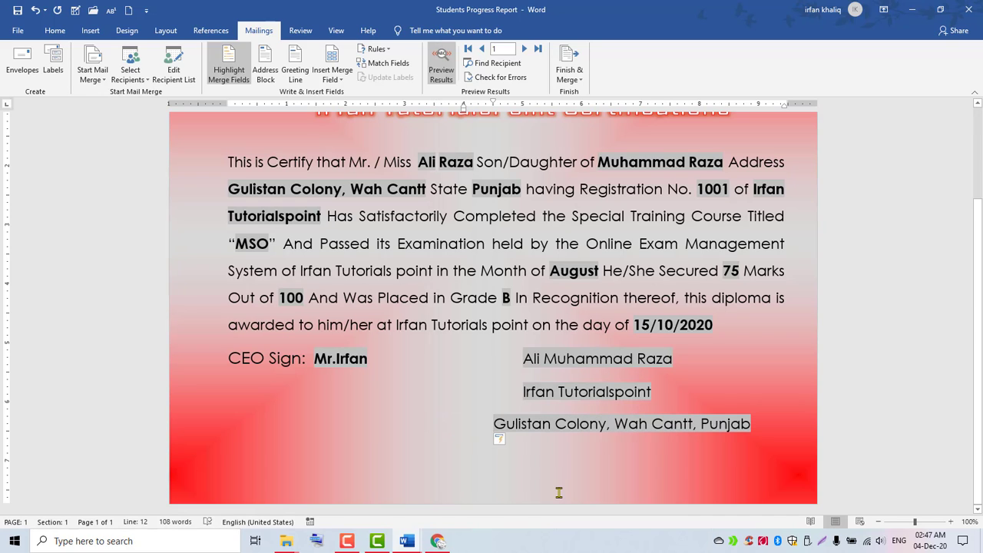
pyautogui.press('Tab')
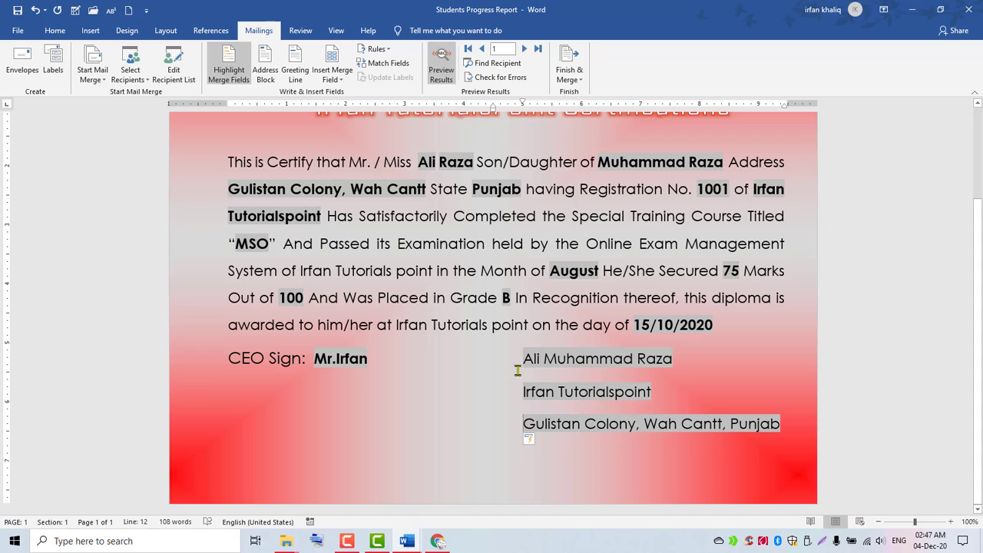
pyautogui.moveTo(515, 358); pyautogui.dragTo(709, 441)
pyautogui.click(511, 324)
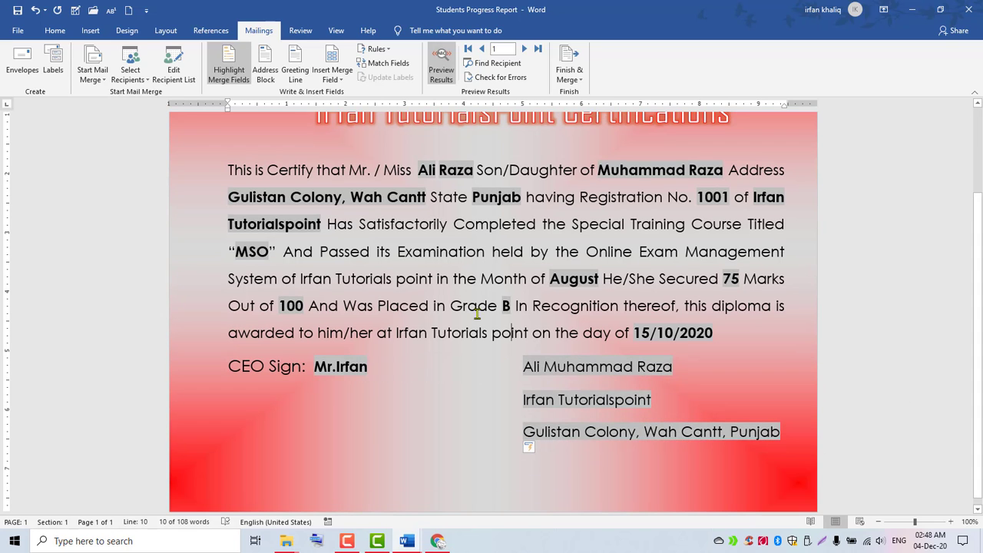
# Review the greeting line options (Dear, comma, Dear Sir or Madam,) and cancel without inserting.
pyautogui.click(296, 75)
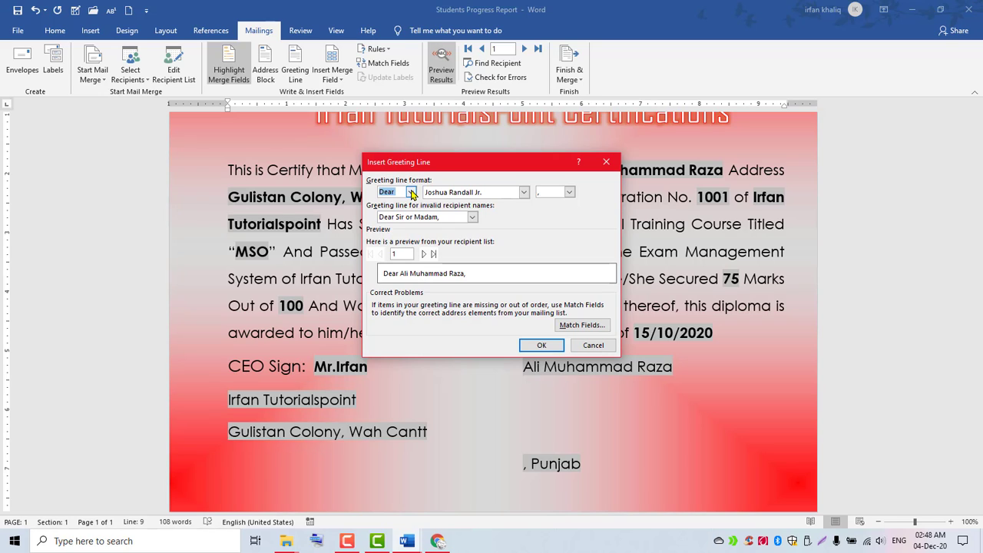
pyautogui.click(411, 192)
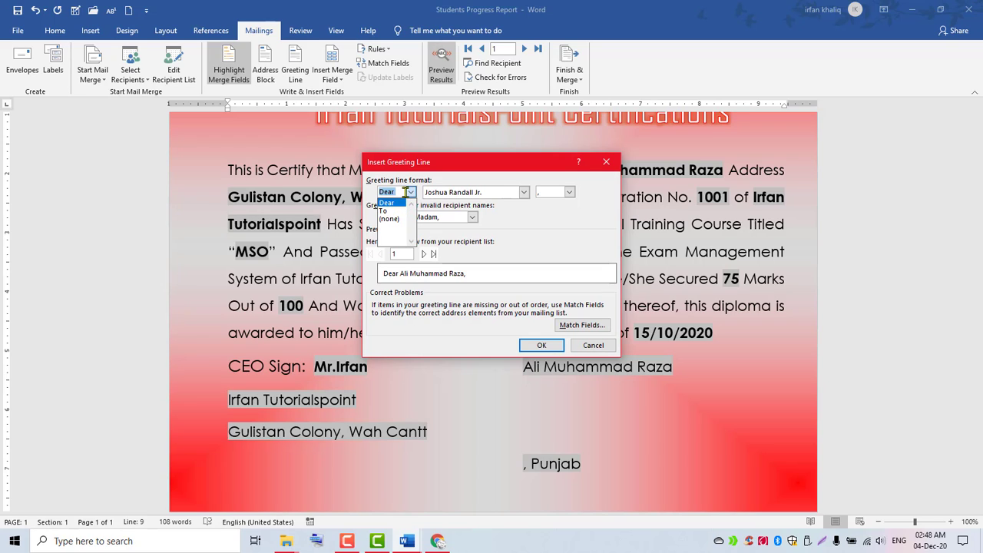
pyautogui.click(412, 191)
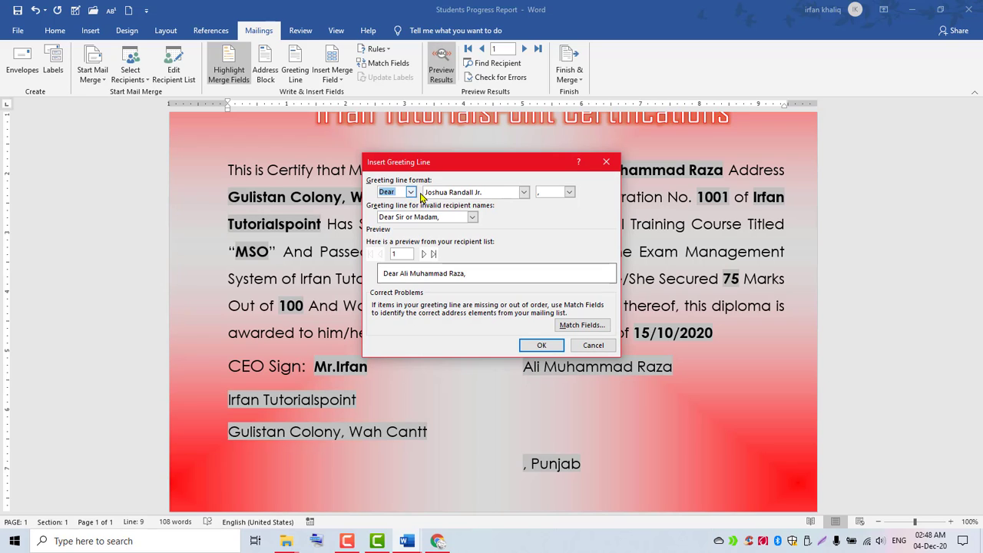
pyautogui.click(569, 192)
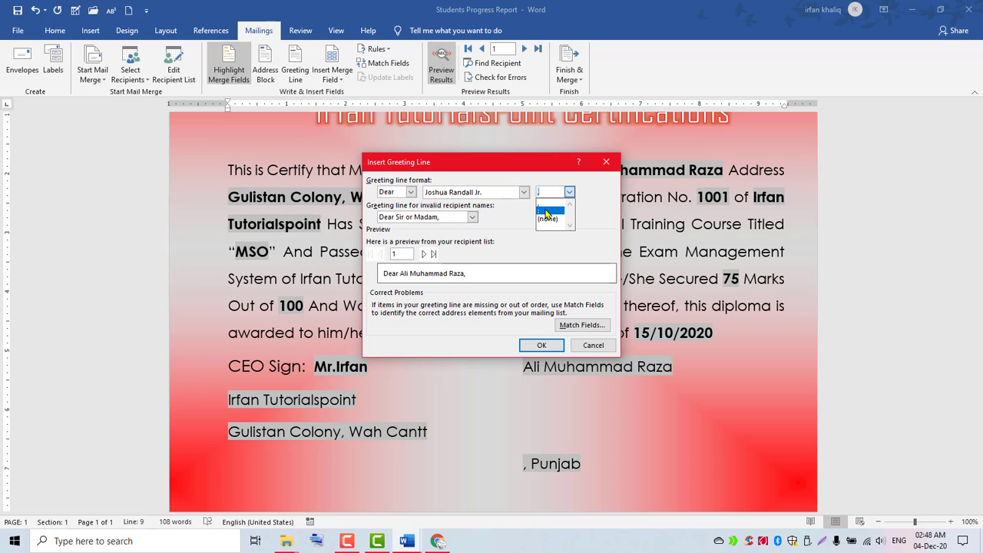
pyautogui.click(517, 231)
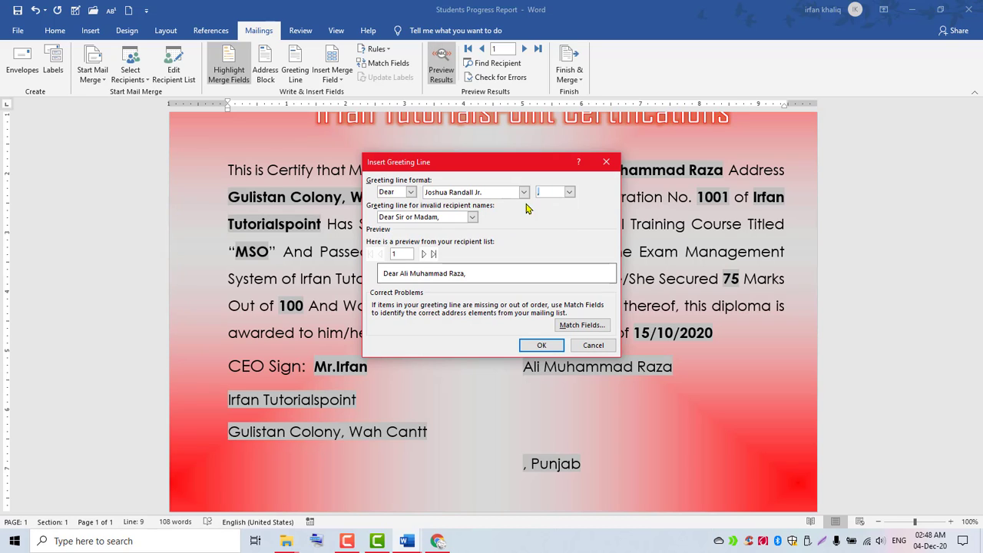
pyautogui.click(411, 192)
pyautogui.click(386, 202)
pyautogui.click(472, 218)
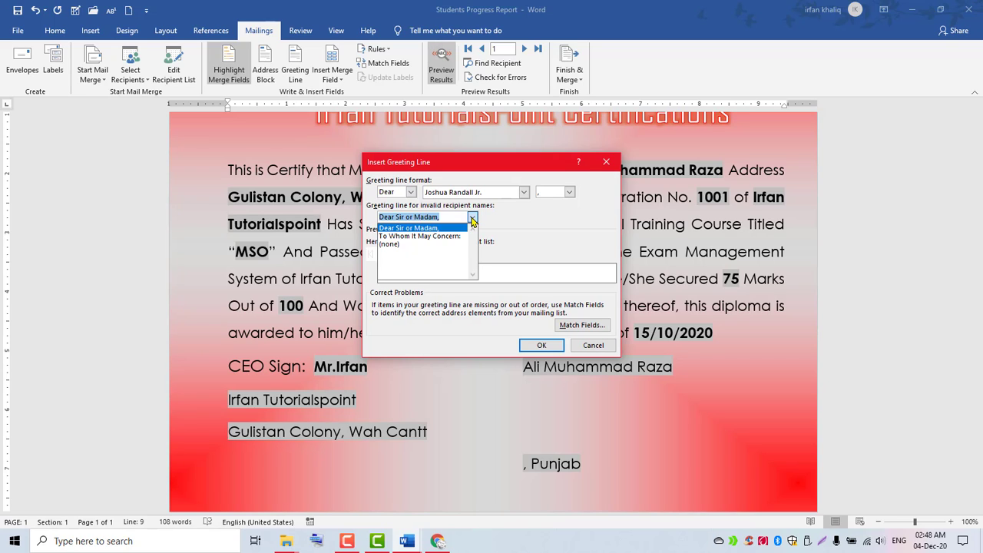
pyautogui.click(472, 220)
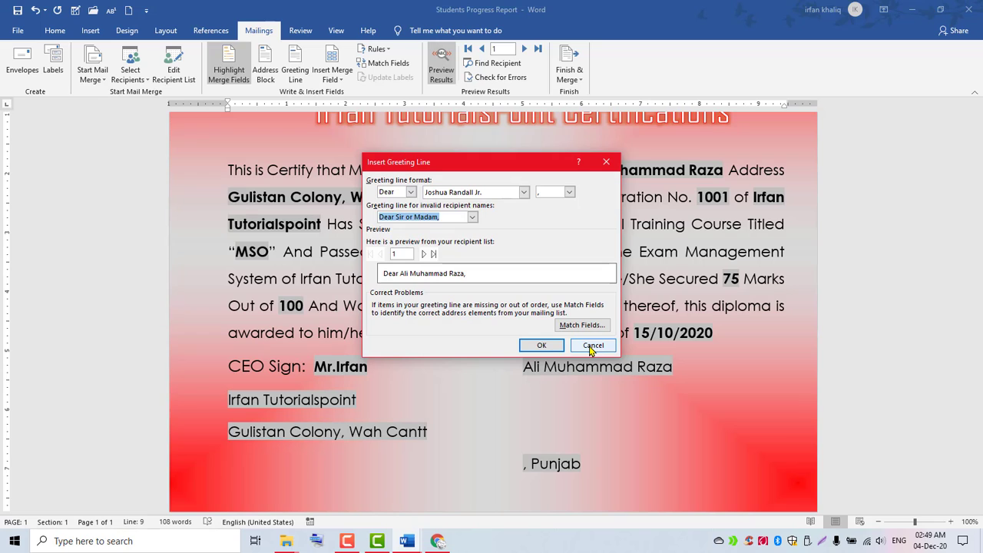
pyautogui.click(592, 346)
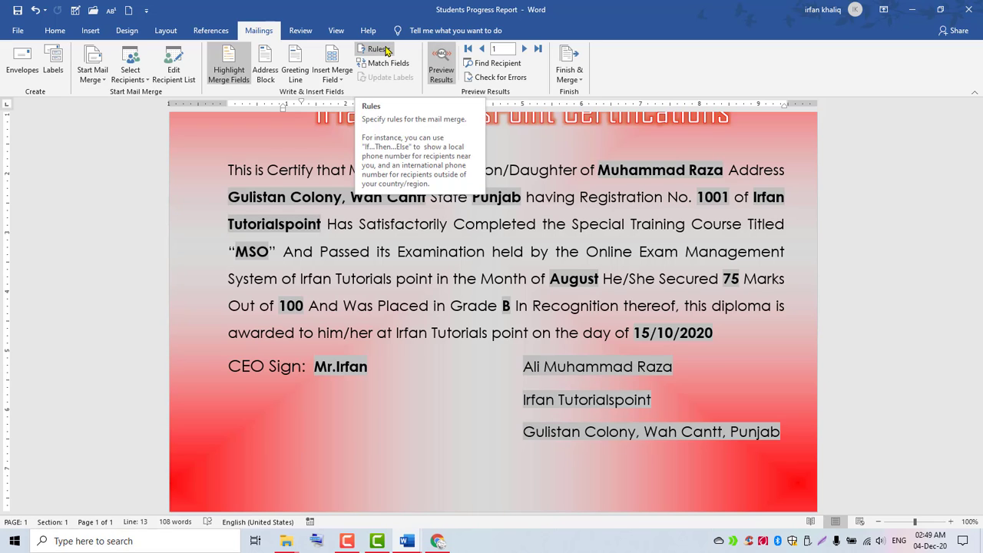
# Open the Rules dropdown on the Mailings tab.
pyautogui.scroll(2, 980, 286)
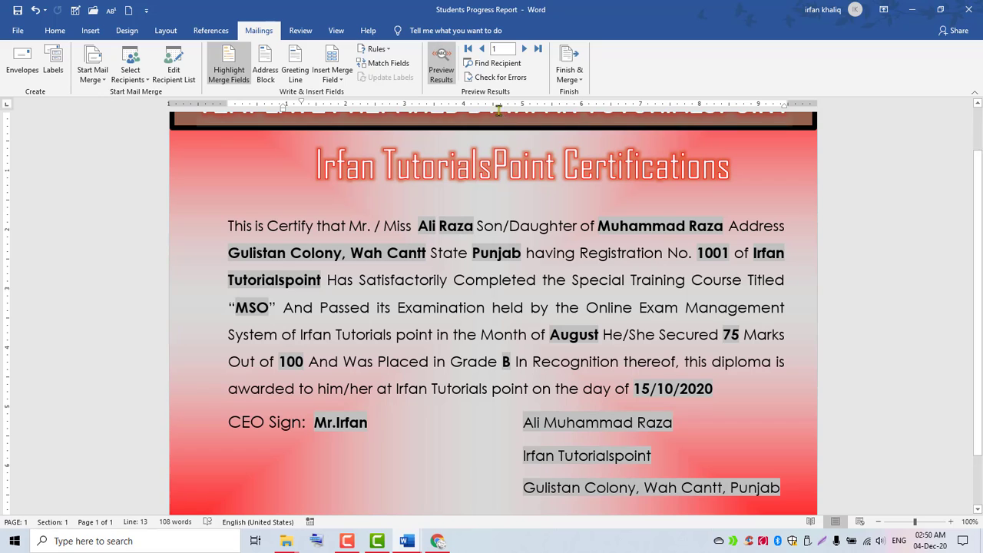
pyautogui.click(376, 50)
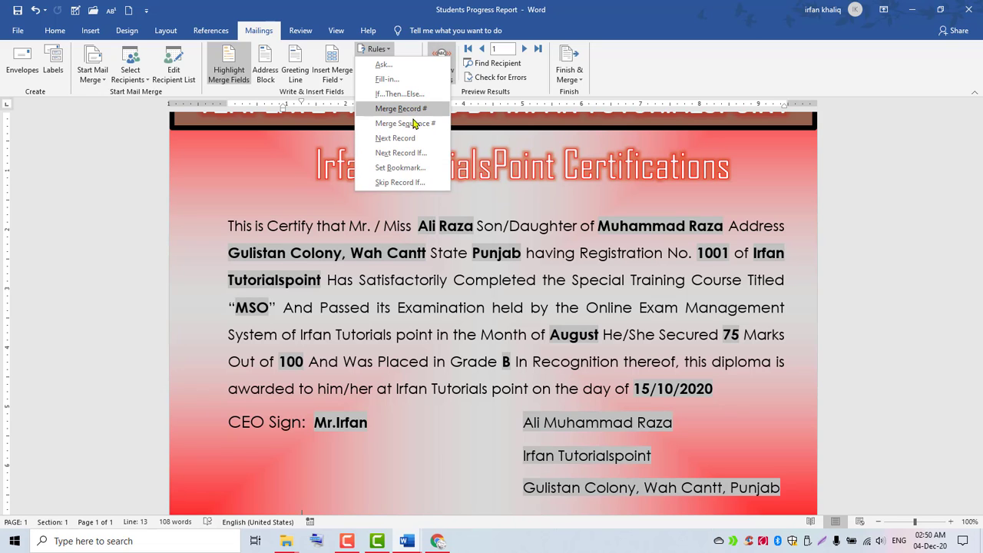
pyautogui.click(373, 483)
pyautogui.moveTo(980, 246); pyautogui.dragTo(980, 197)
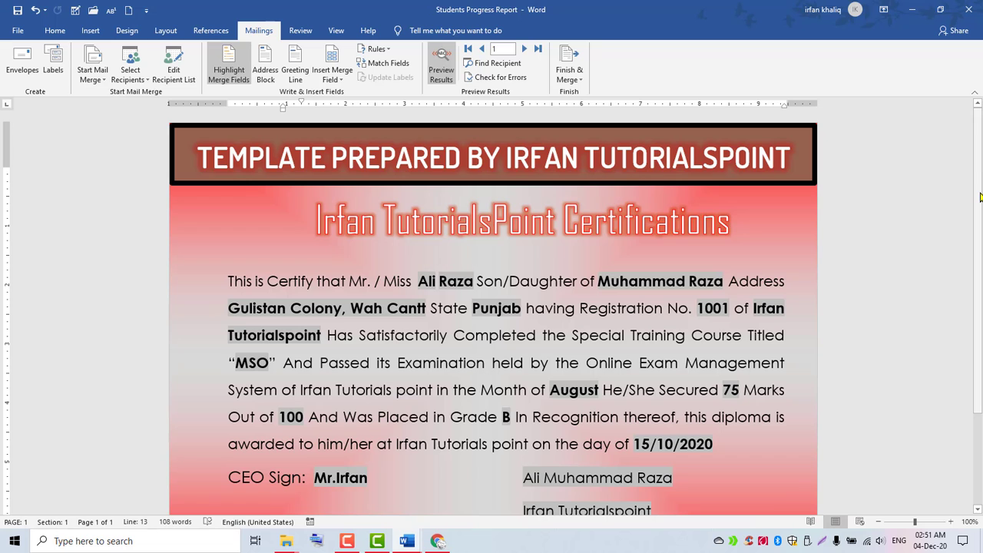
pyautogui.scroll(-3, 979, 197)
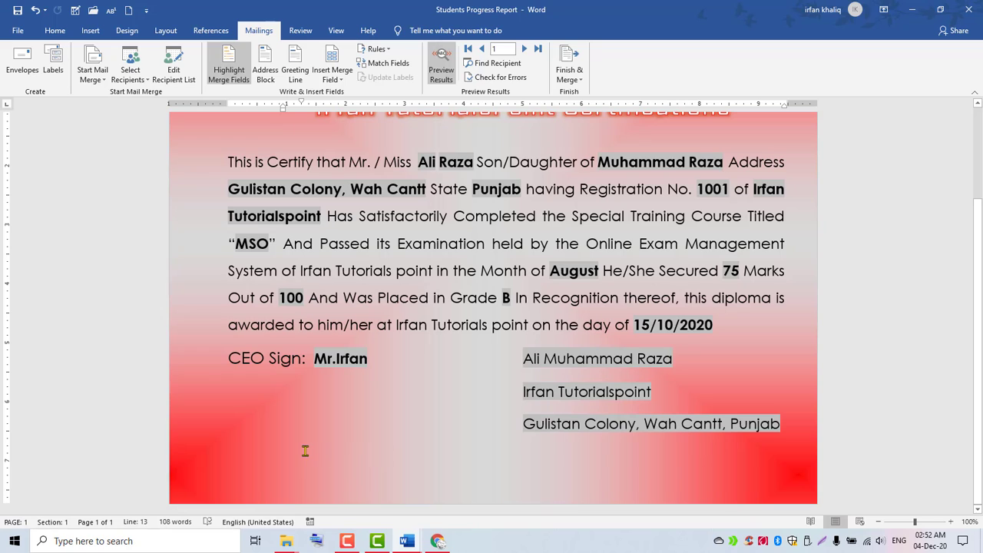
# Start an If...Then...Else rule and set its field name to Course_Grade.
pyautogui.click(375, 50)
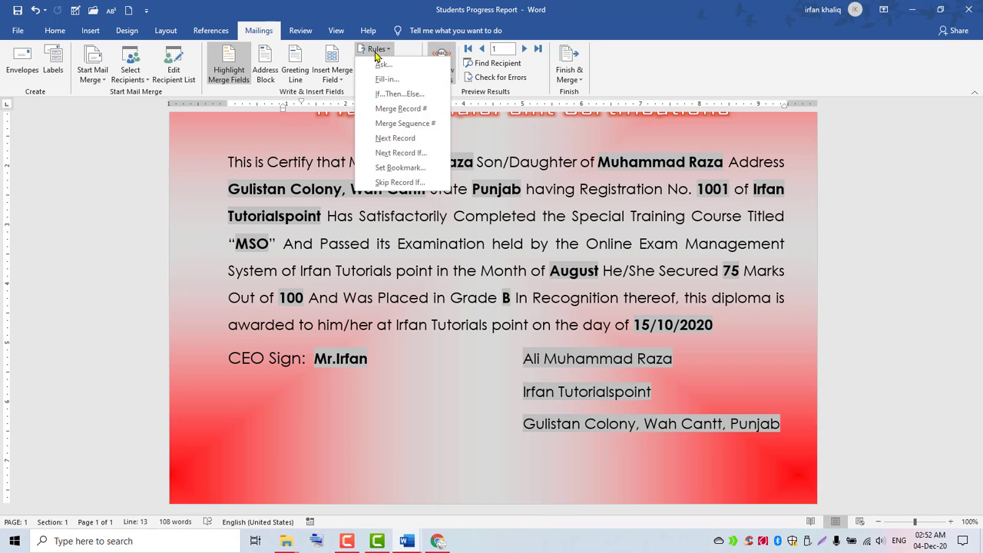
pyautogui.click(412, 96)
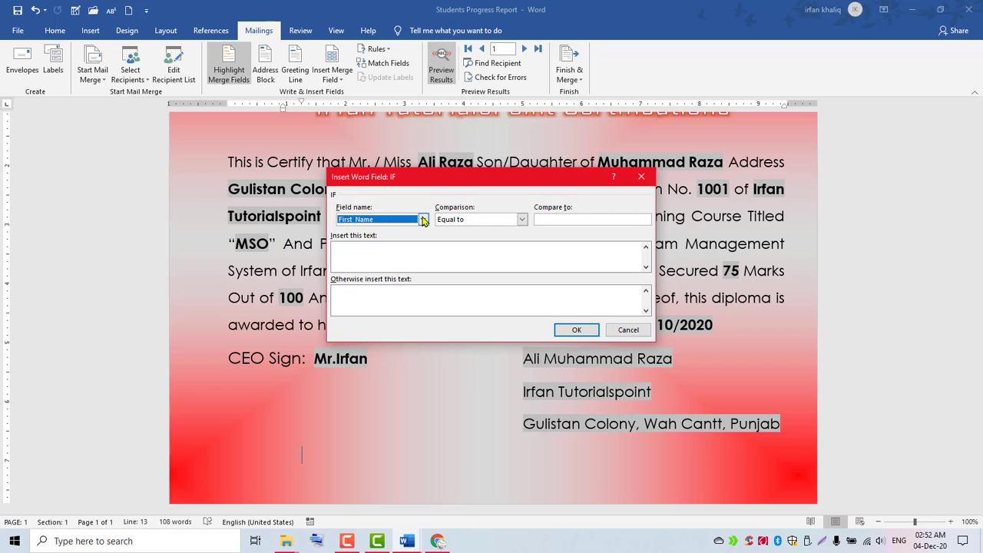
pyautogui.click(423, 220)
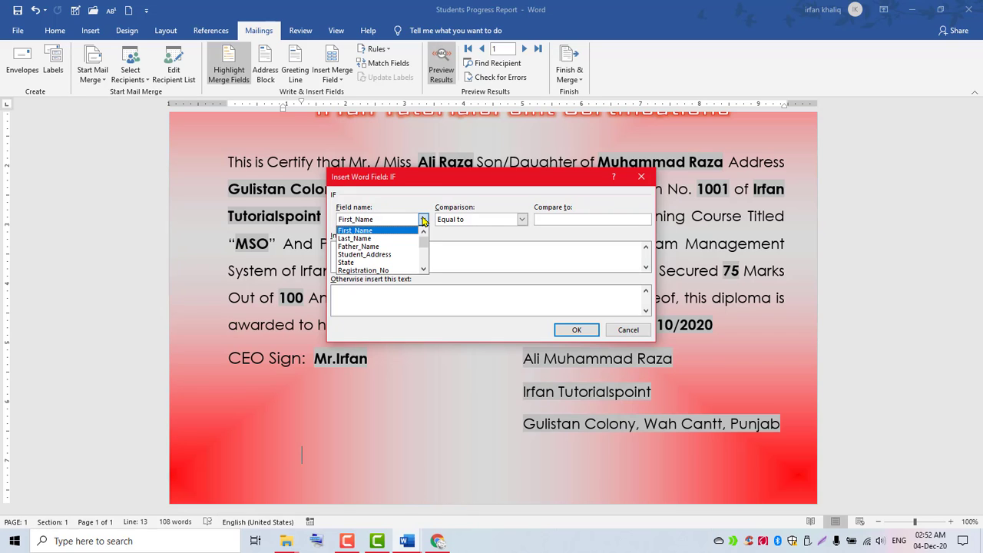
pyautogui.moveTo(423, 242); pyautogui.dragTo(427, 263)
pyautogui.click(366, 268)
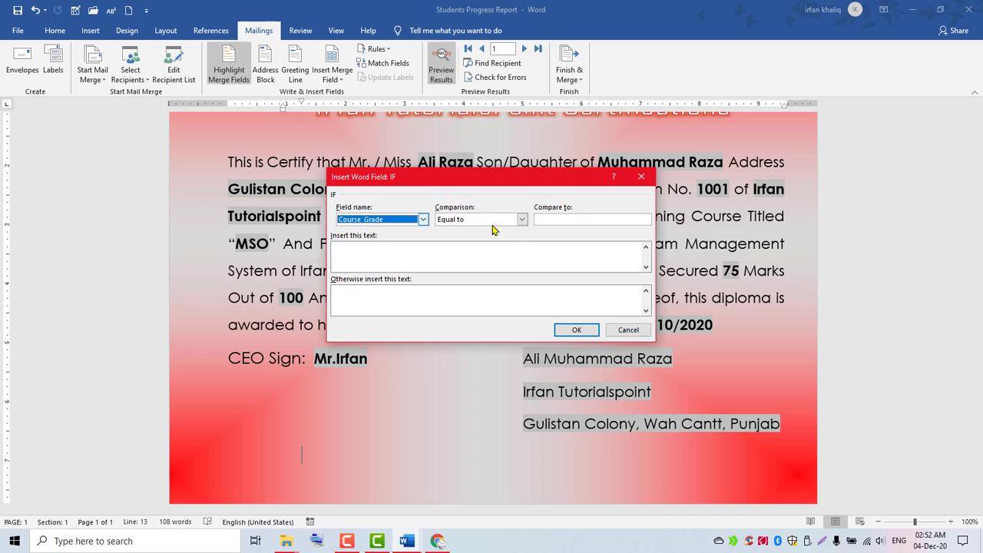
# Keep Equal to as the comparison and move into the Compare to box.
pyautogui.click(524, 220)
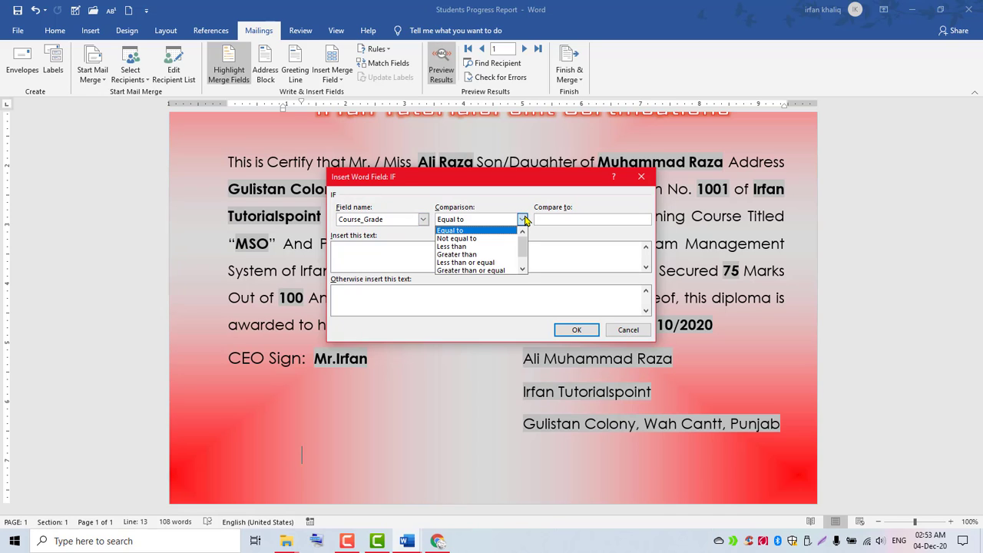
pyautogui.click(524, 219)
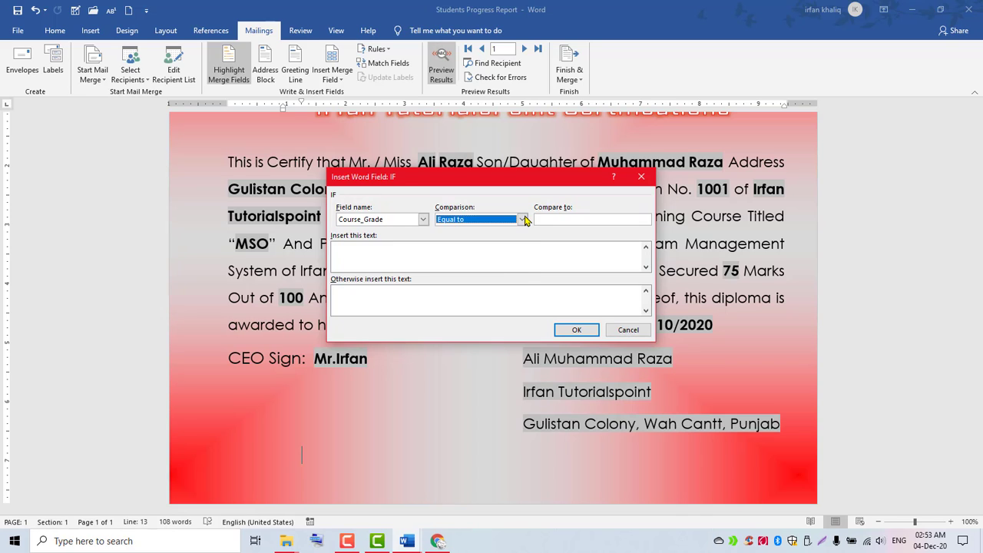
pyautogui.click(523, 220)
pyautogui.click(523, 220)
pyautogui.click(577, 219)
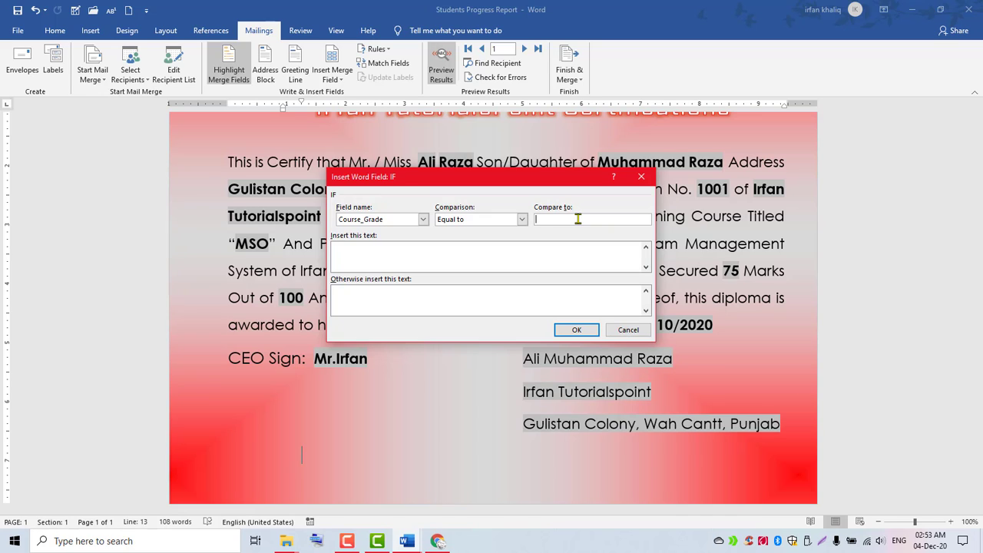
# Compare to A+, paste the eligible message, otherwise 'Not Eligible For Internship Apply Through Proper Channel'.
pyautogui.write('A+')
pyautogui.click(380, 255)
pyautogui.write('You Are Eligible For Internship in This Institute')
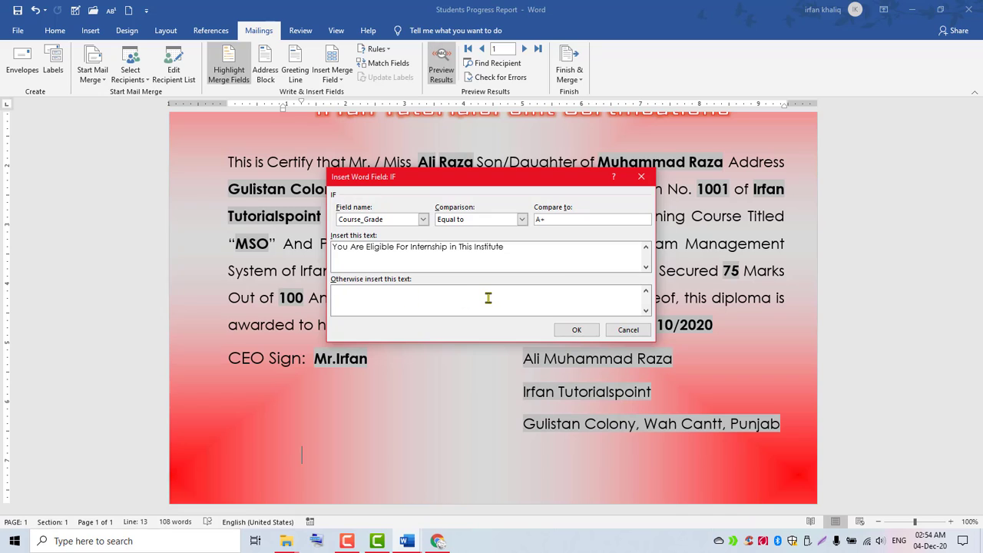
pyautogui.write('Not Eligible For Internship Apply Through Proper Channel')
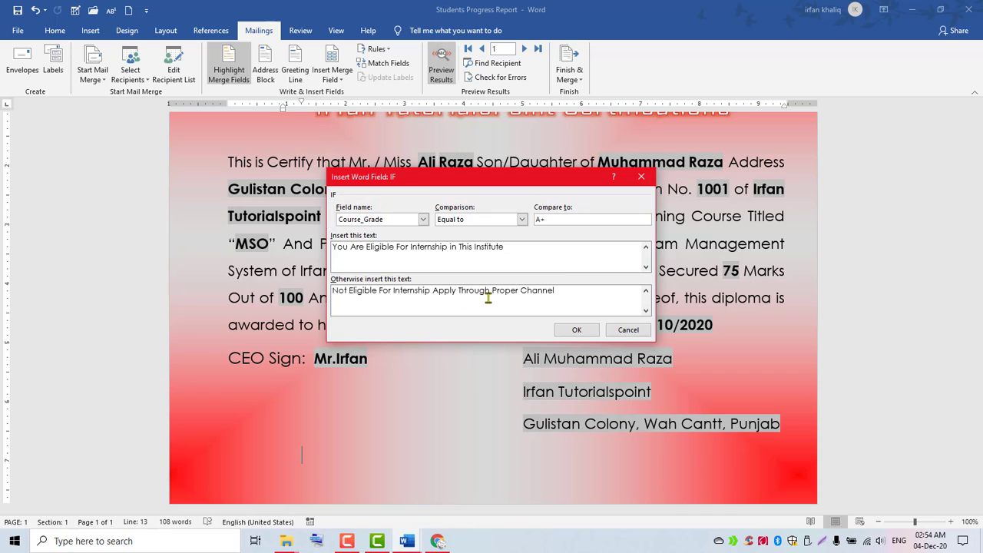
pyautogui.click(574, 330)
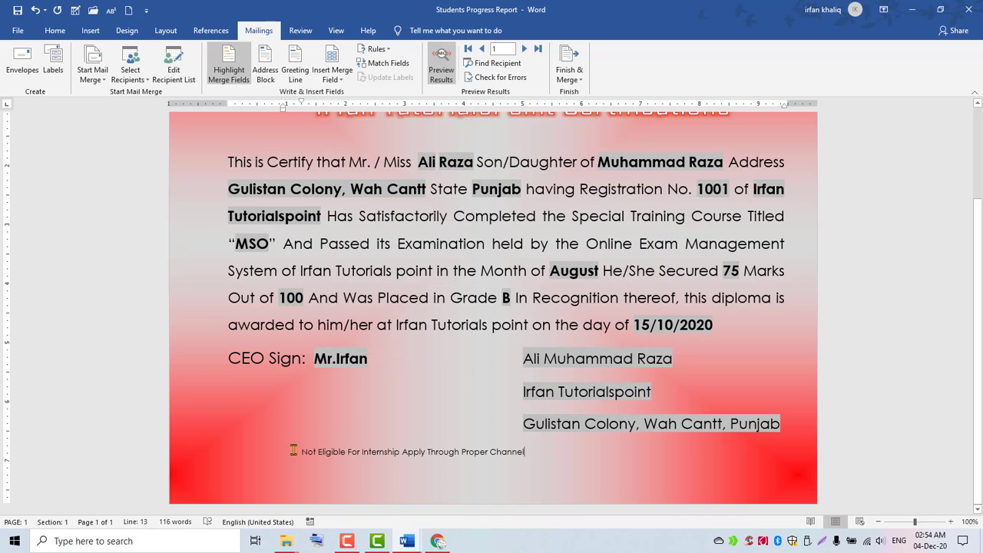
# Bold the eligibility line, enlarge it to 16 pt, and open the font colour choices.
pyautogui.moveTo(302, 451); pyautogui.dragTo(528, 451)
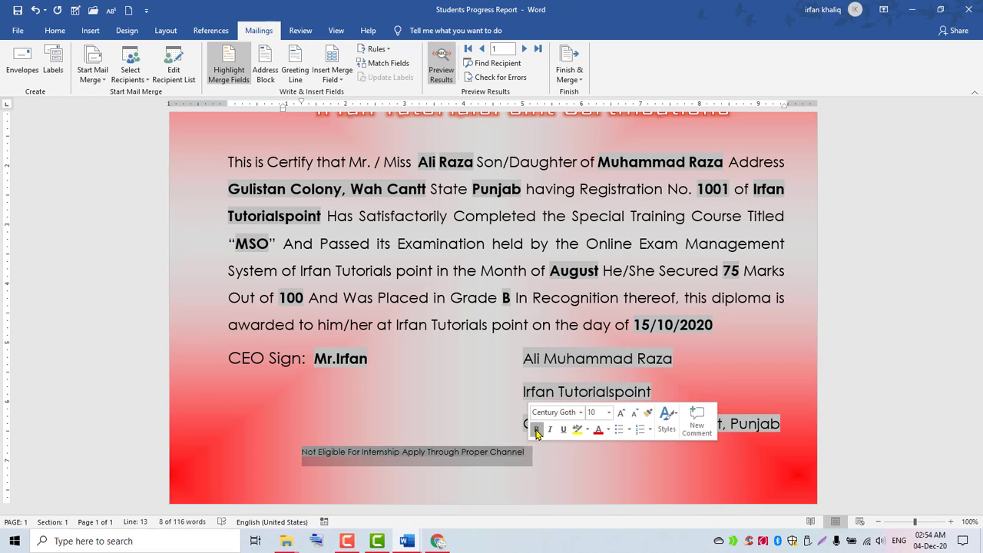
pyautogui.click(536, 429)
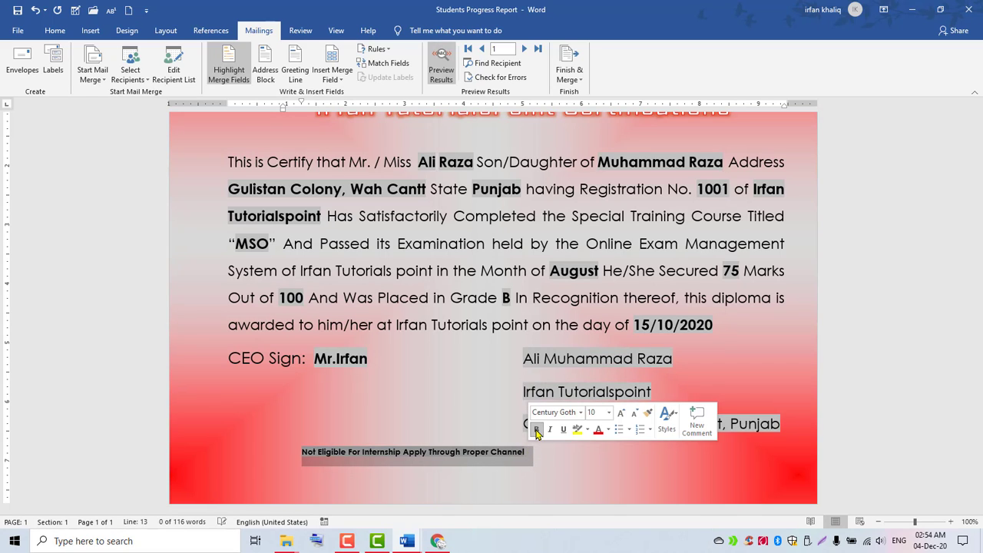
pyautogui.click(620, 413)
pyautogui.click(620, 413)
pyautogui.click(621, 413)
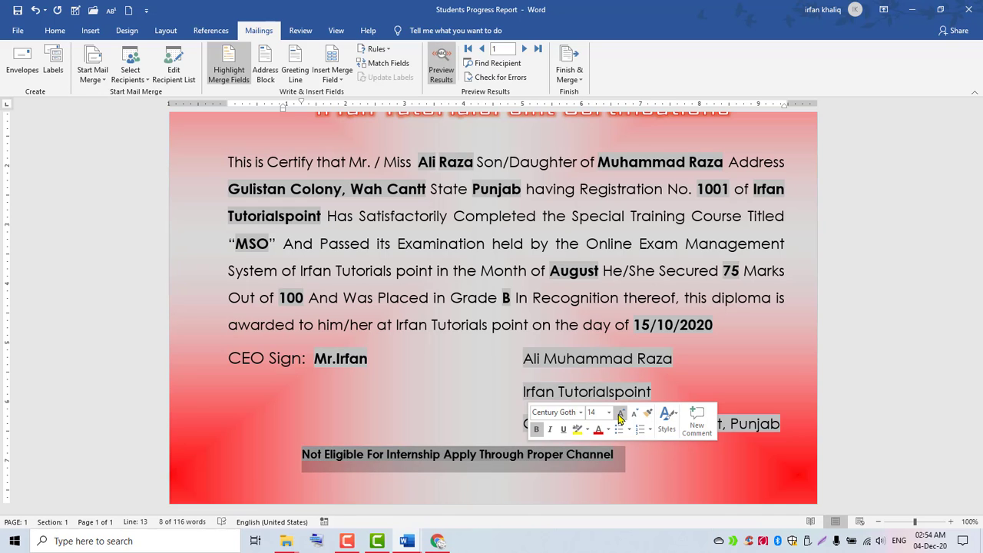
pyautogui.click(620, 413)
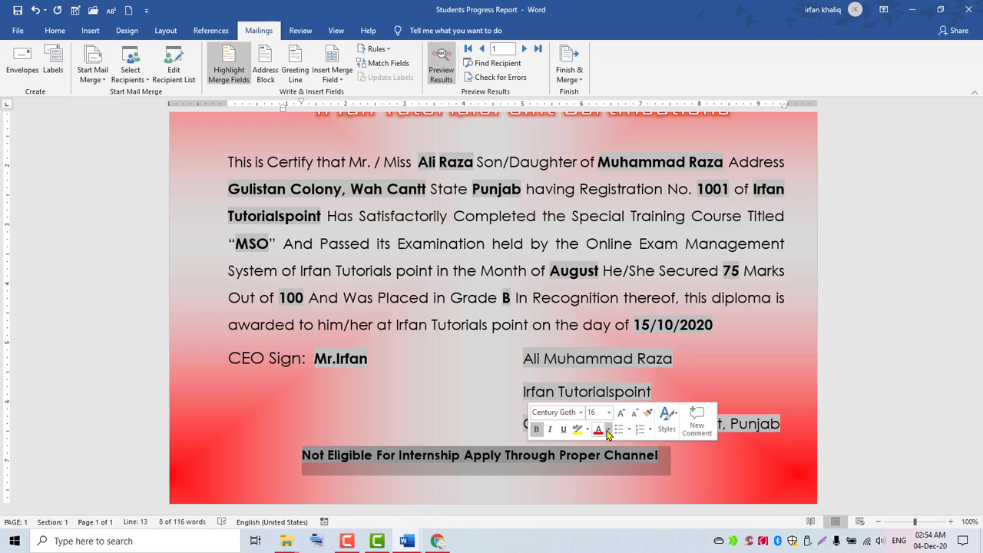
pyautogui.click(609, 429)
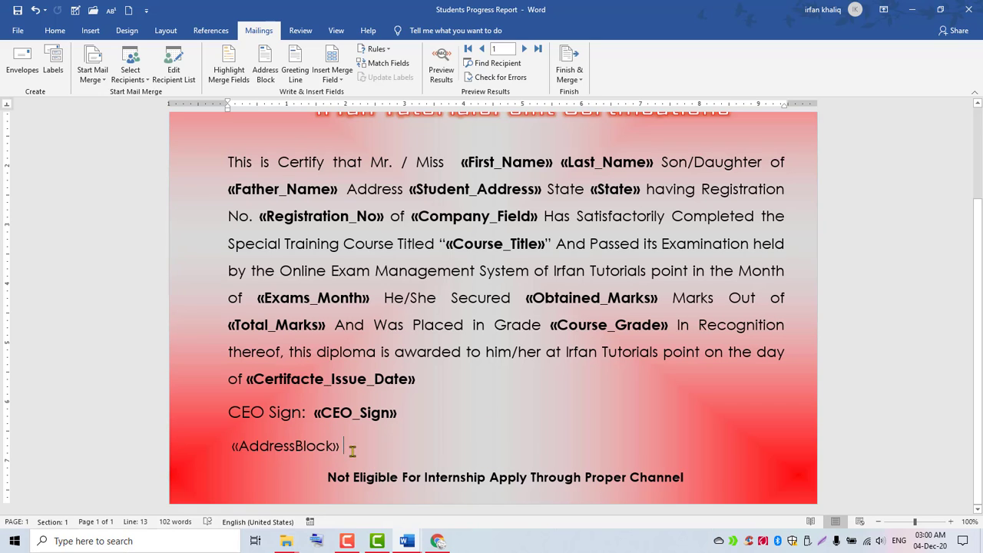
# Delete the «AddressBlock» field, then highlight merge fields and preview the first student's values.
pyautogui.moveTo(351, 449); pyautogui.dragTo(228, 448)
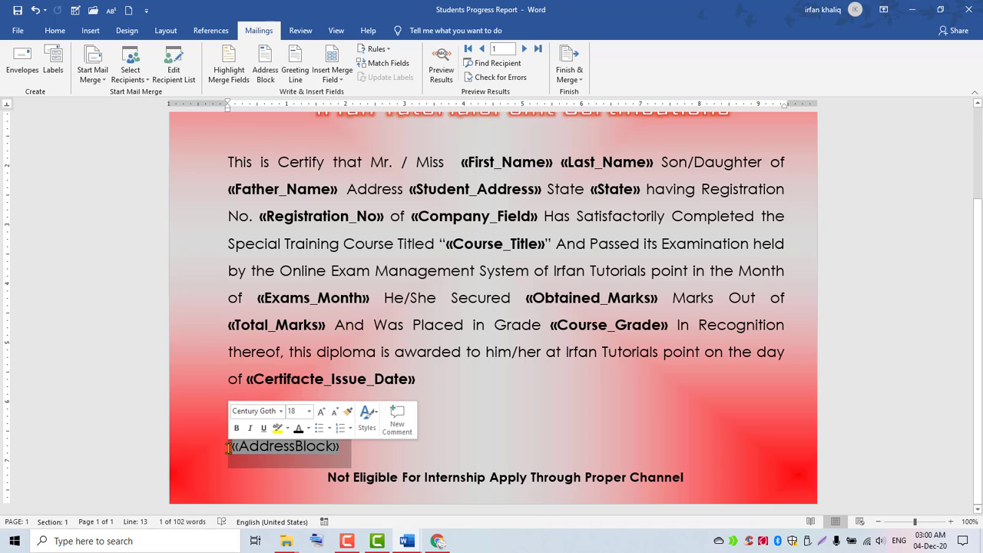
pyautogui.click(358, 450)
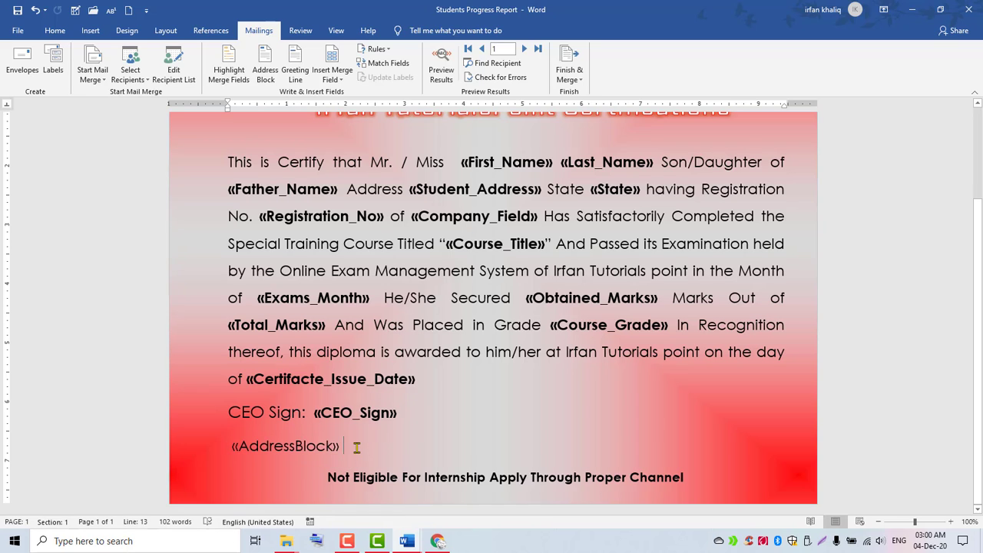
pyautogui.moveTo(356, 448); pyautogui.dragTo(221, 447)
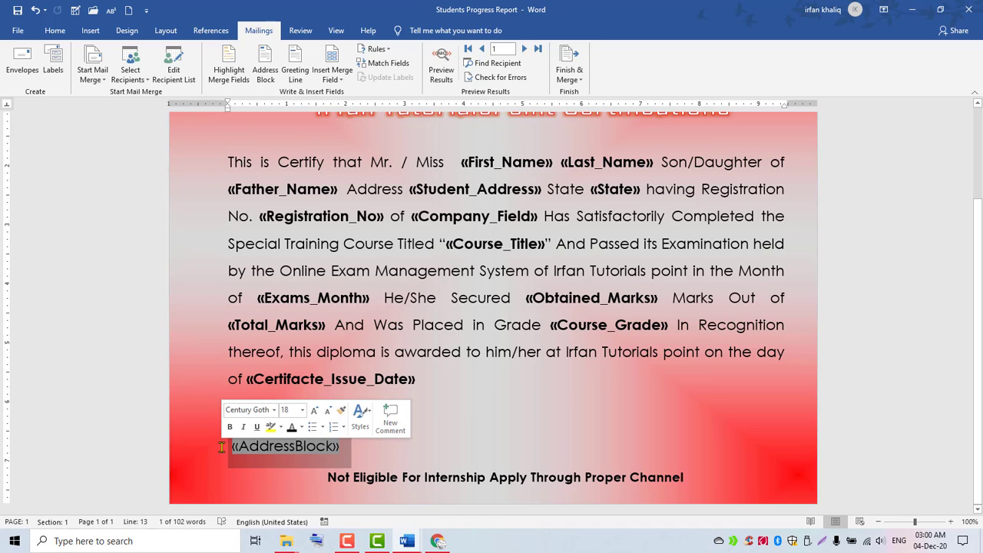
pyautogui.press('Delete')
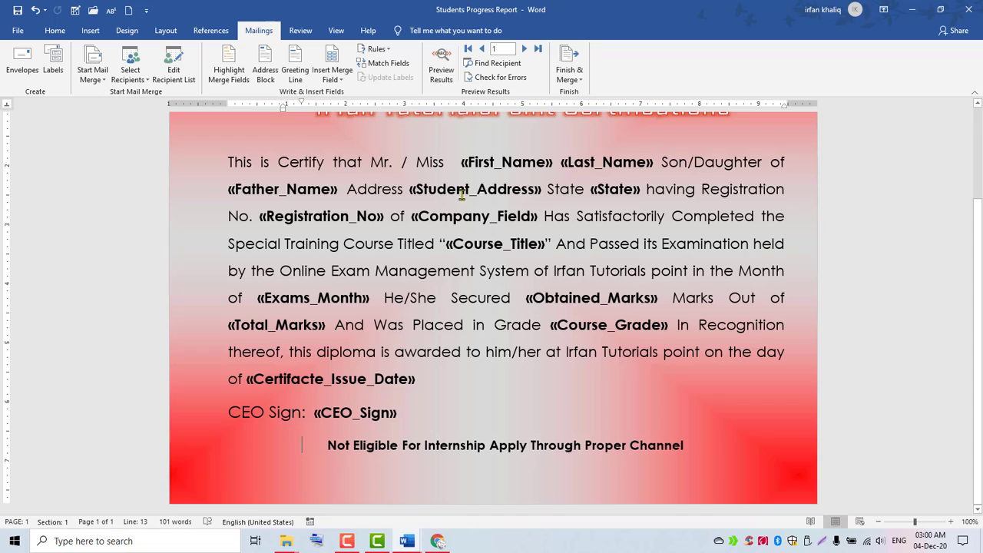
pyautogui.click(240, 69)
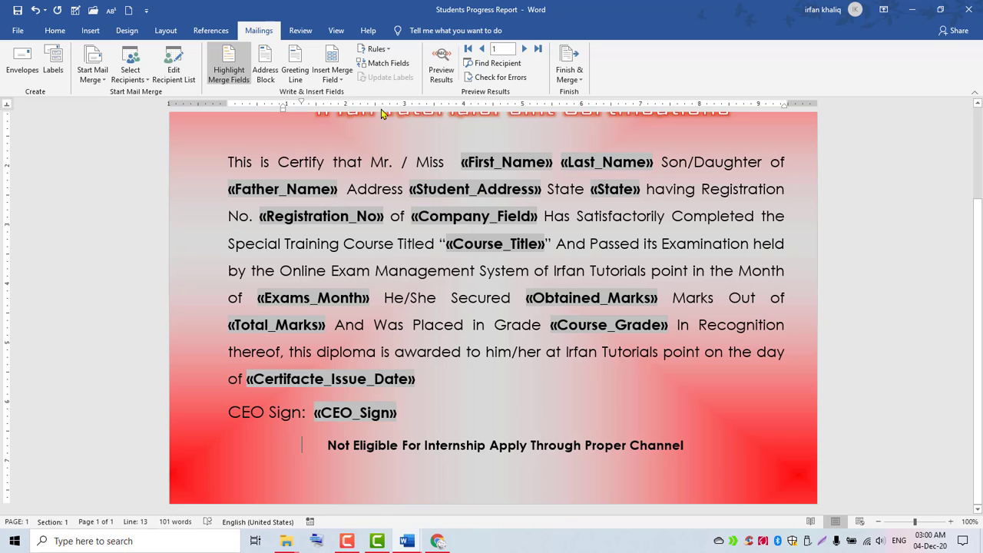
pyautogui.click(441, 74)
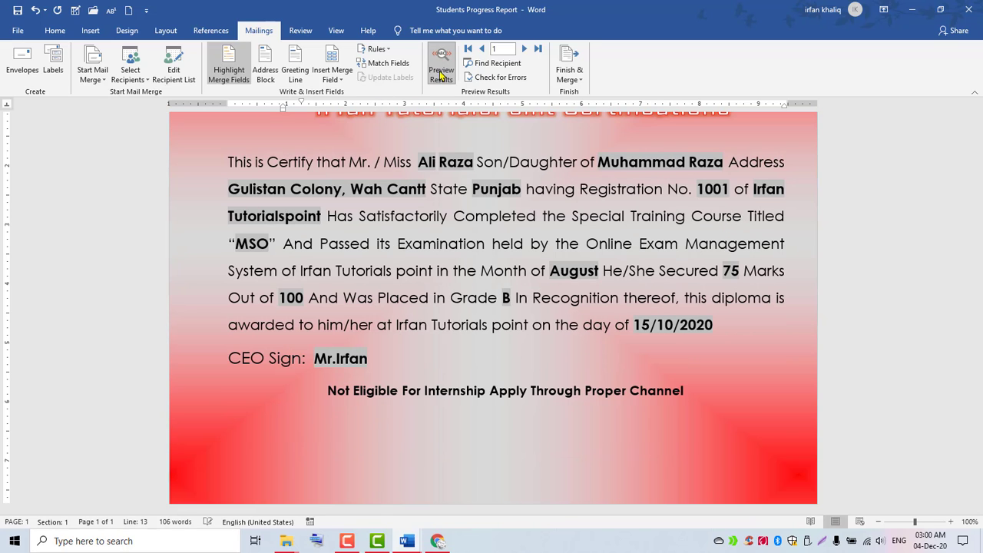
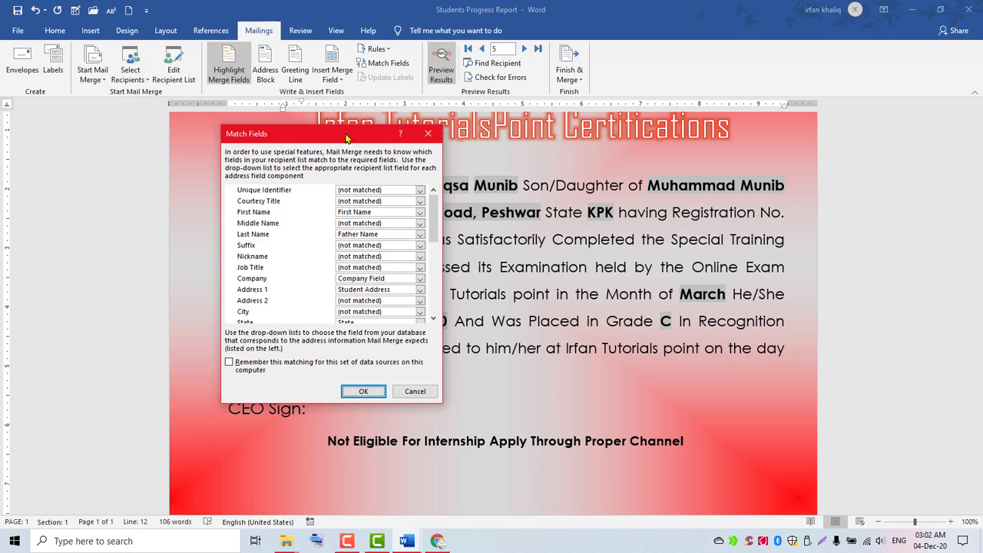
# Dismiss the Match Fields dialog and review the five-student recipient list, returning to the certificate preview.
pyautogui.moveTo(345, 138); pyautogui.dragTo(726, 169)
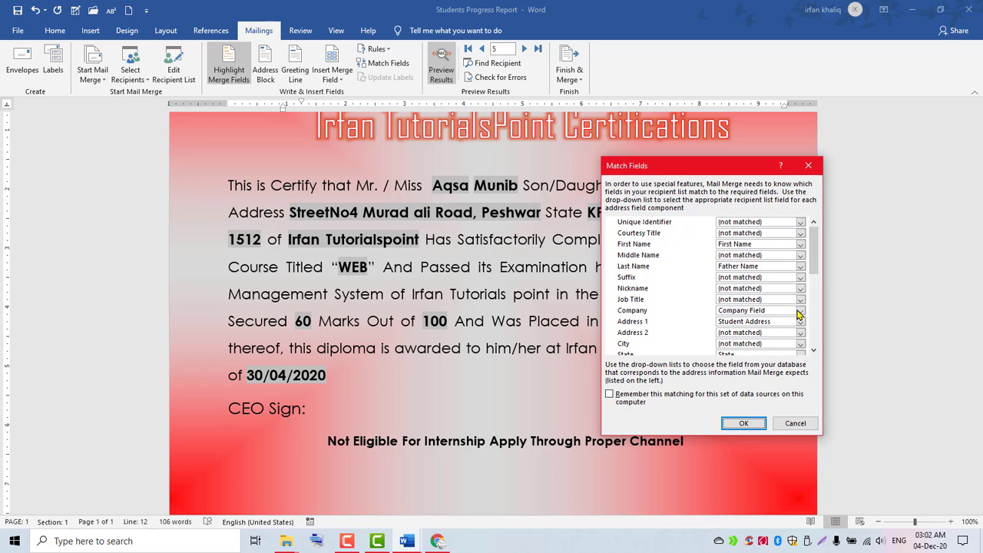
pyautogui.press('Return')
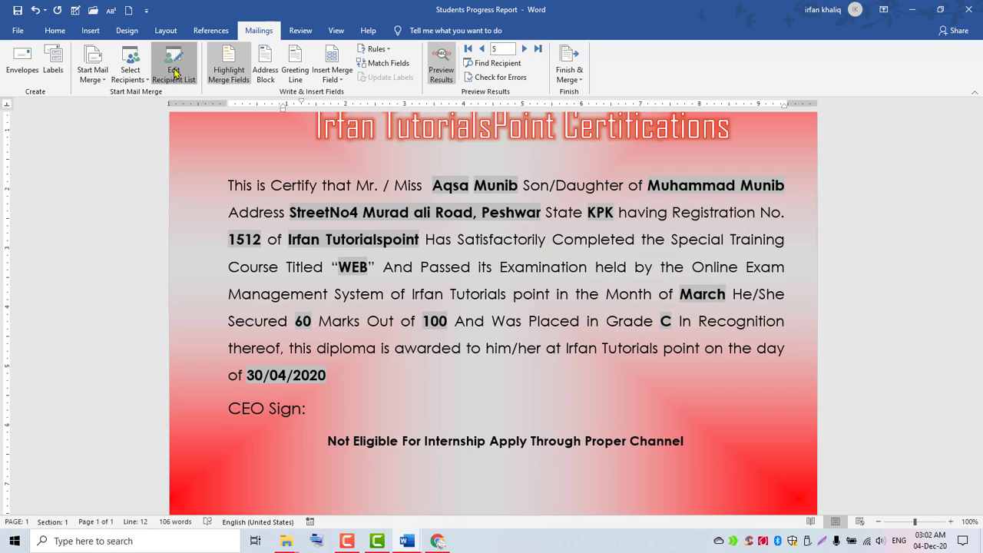
pyautogui.click(173, 69)
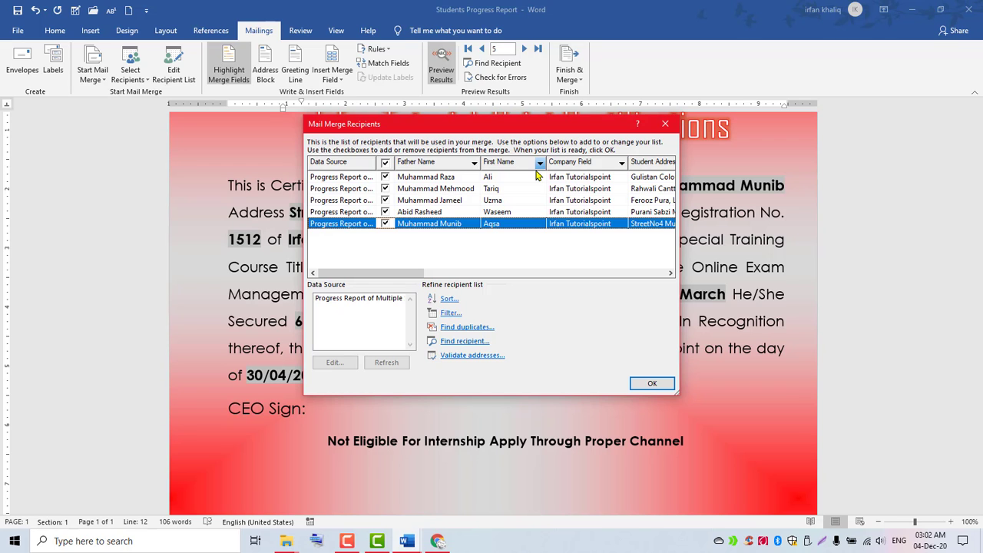
pyautogui.click(666, 125)
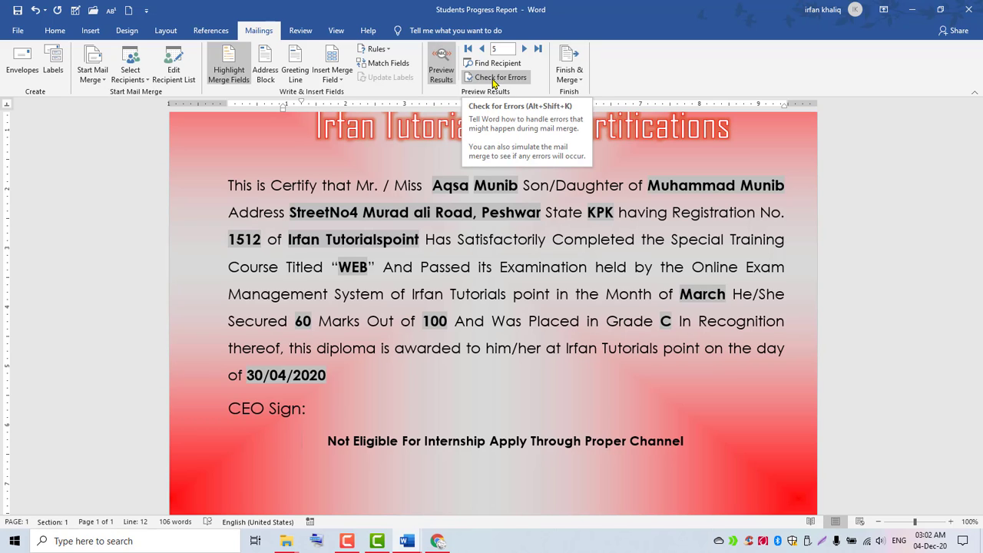
pyautogui.click(493, 79)
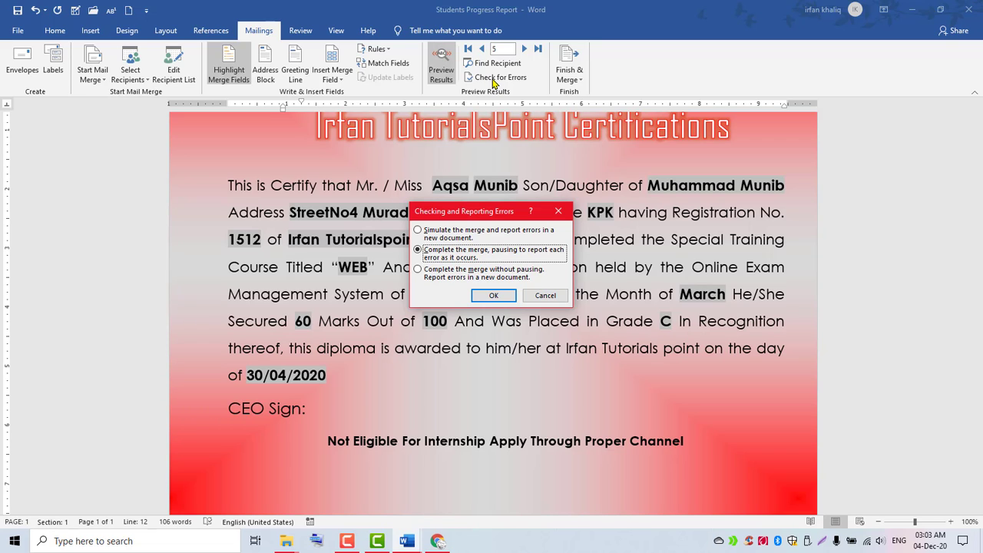
pyautogui.click(418, 270)
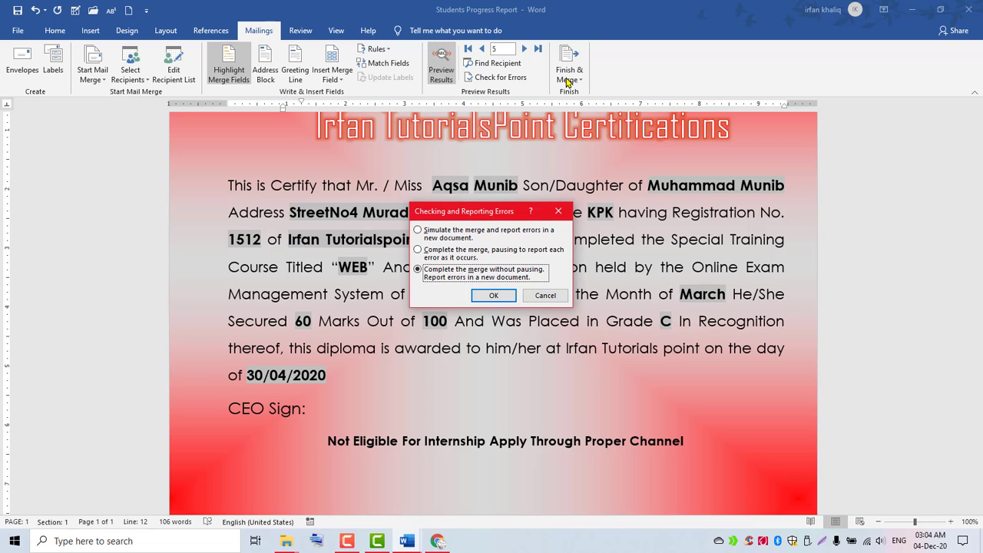
pyautogui.click(558, 211)
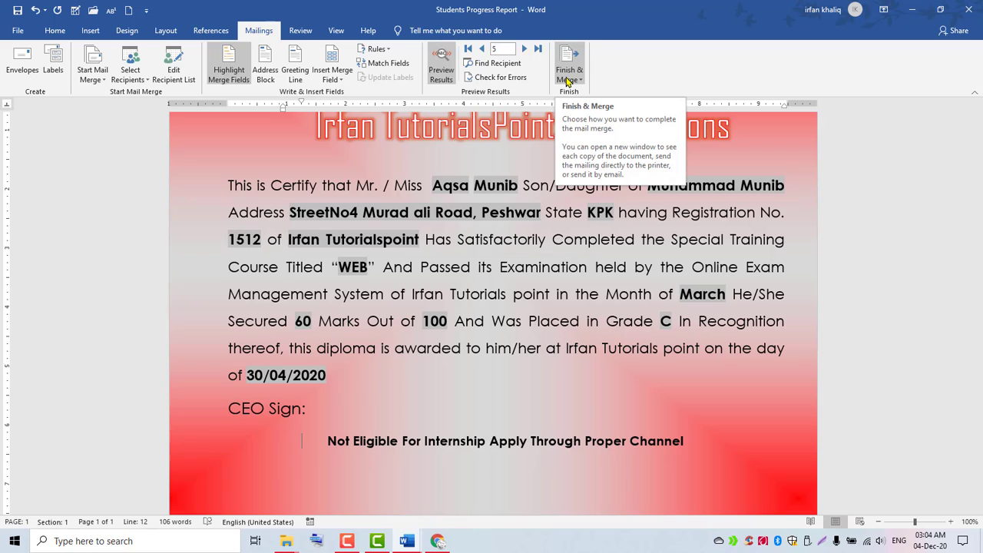
# Merge all records to a new document via Edit Individual Documents, choosing All over Current and range.
pyautogui.click(568, 80)
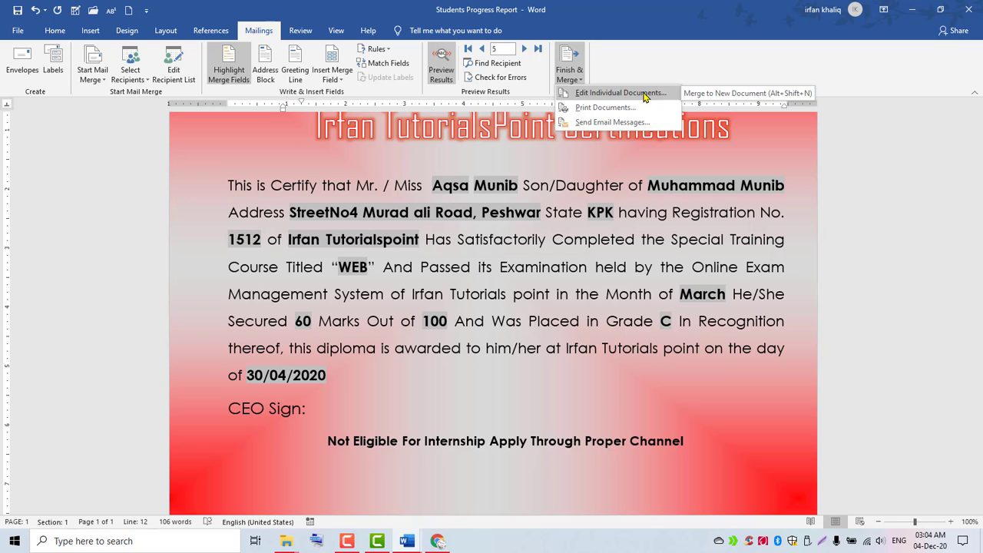
pyautogui.click(643, 93)
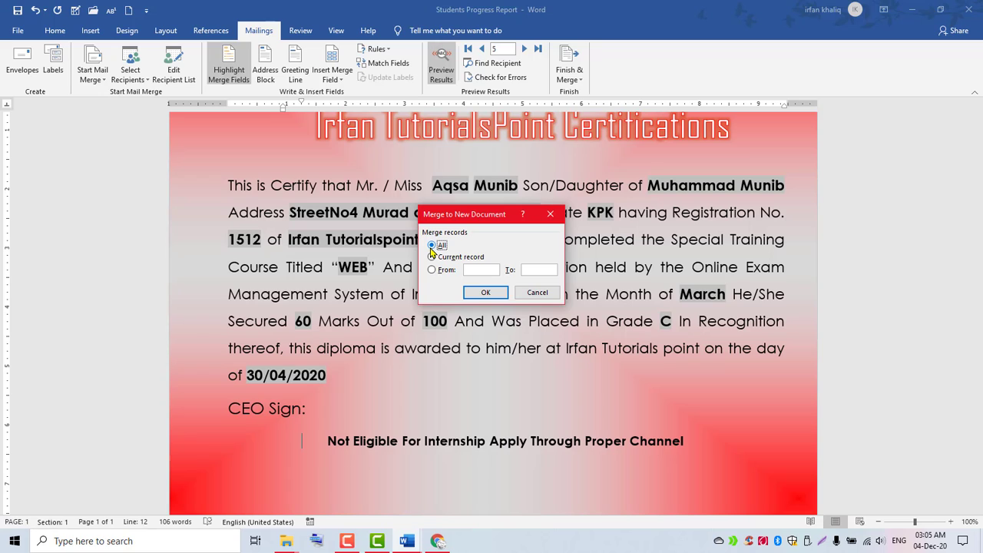
pyautogui.click(434, 260)
pyautogui.click(432, 270)
pyautogui.click(471, 268)
pyautogui.click(432, 245)
pyautogui.click(485, 294)
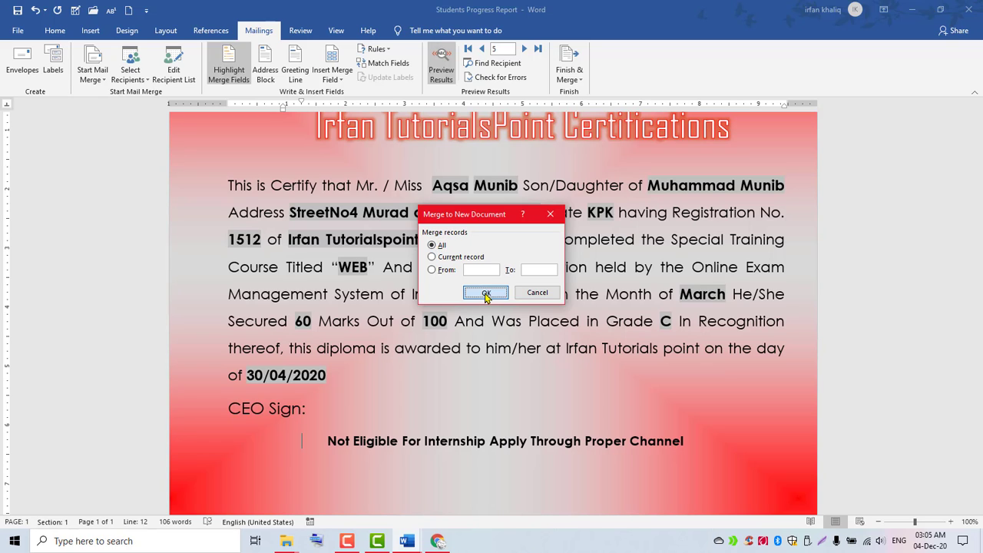
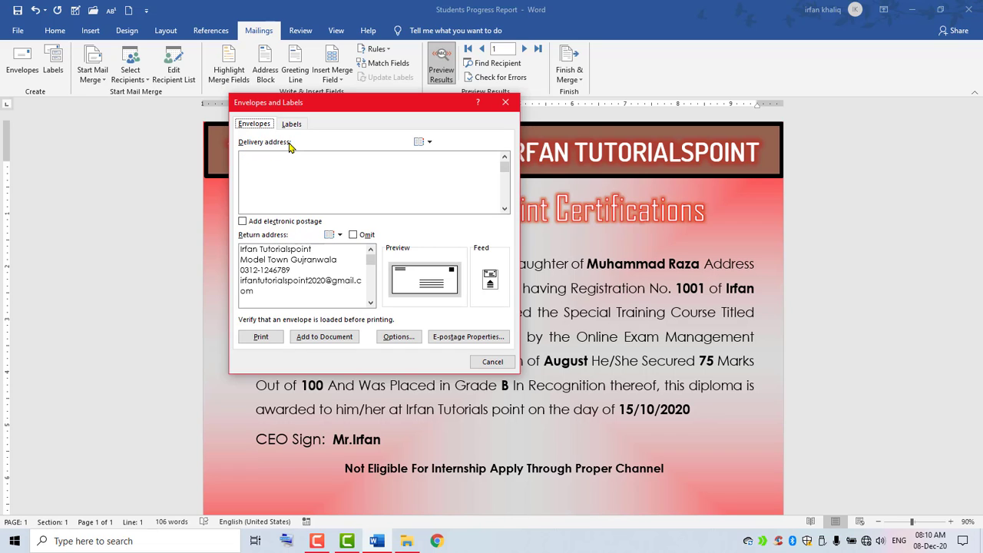
pyautogui.click(263, 175)
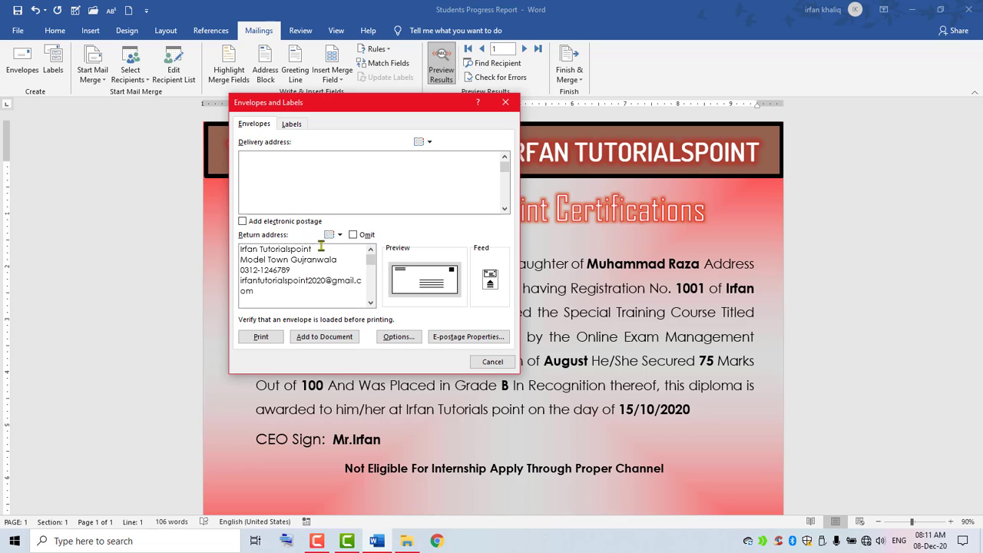
pyautogui.click(307, 280)
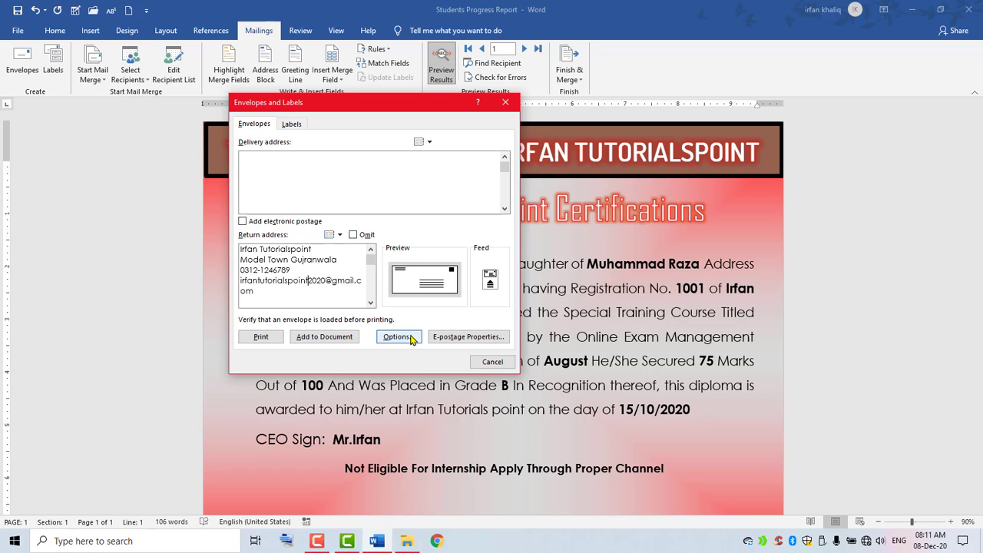
pyautogui.click(411, 337)
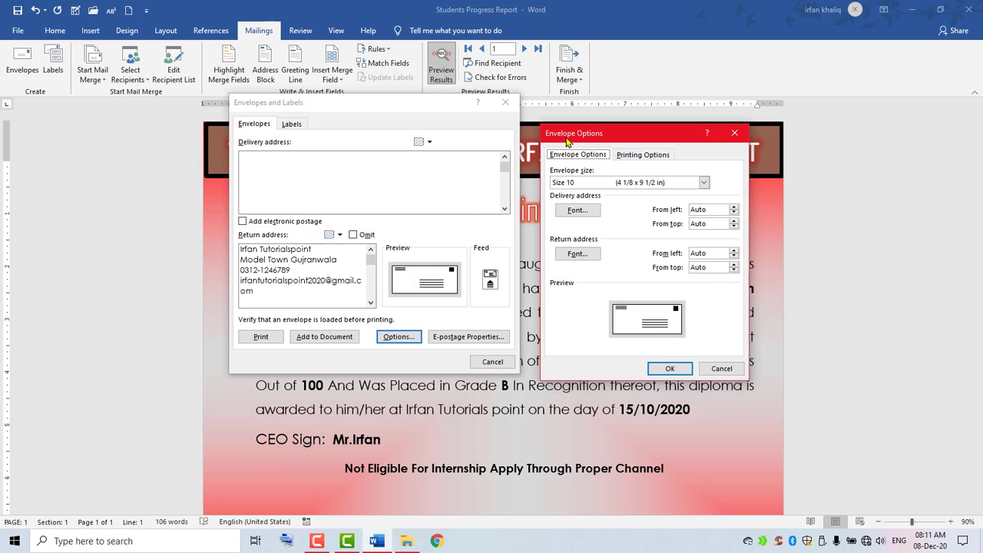
pyautogui.click(734, 135)
pyautogui.click(398, 339)
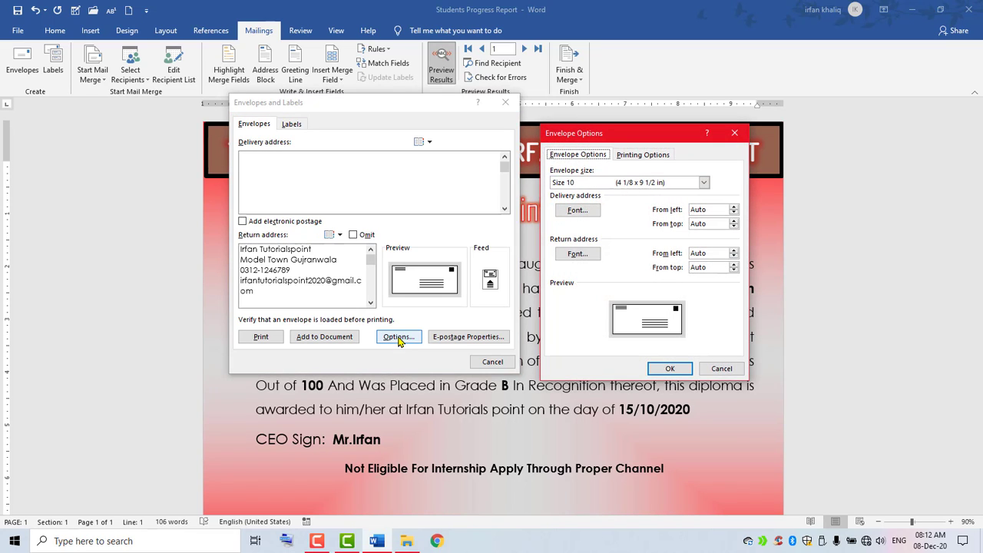
pyautogui.click(734, 133)
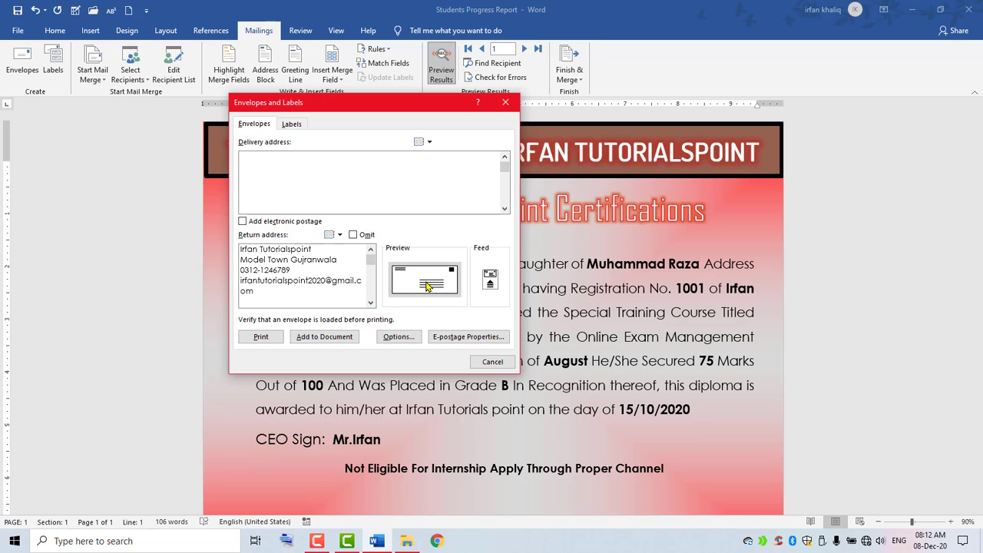
# Open Envelope Options, close it, then reopen it on the Printing Options for Microsoft Print to PDF.
pyautogui.click(489, 278)
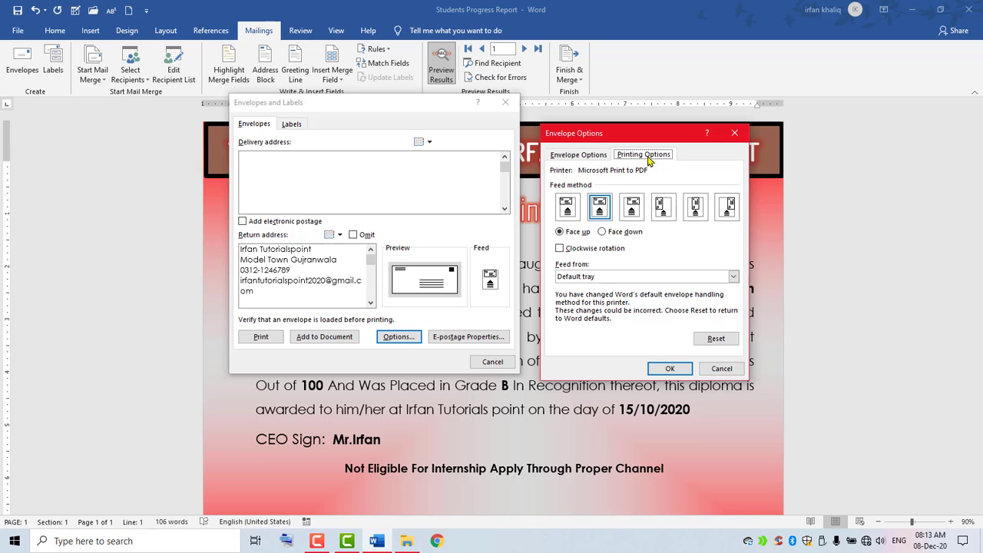
pyautogui.click(735, 134)
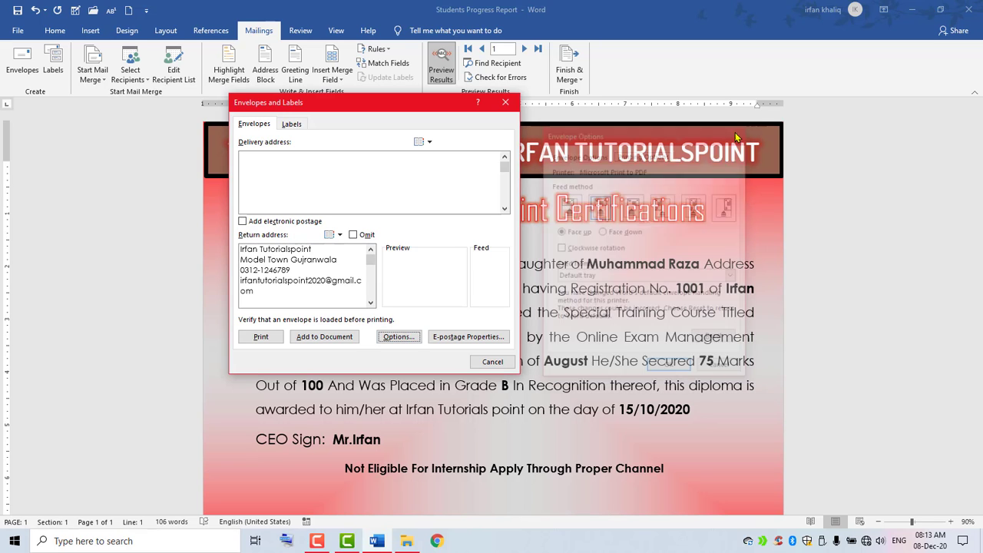
pyautogui.click(395, 337)
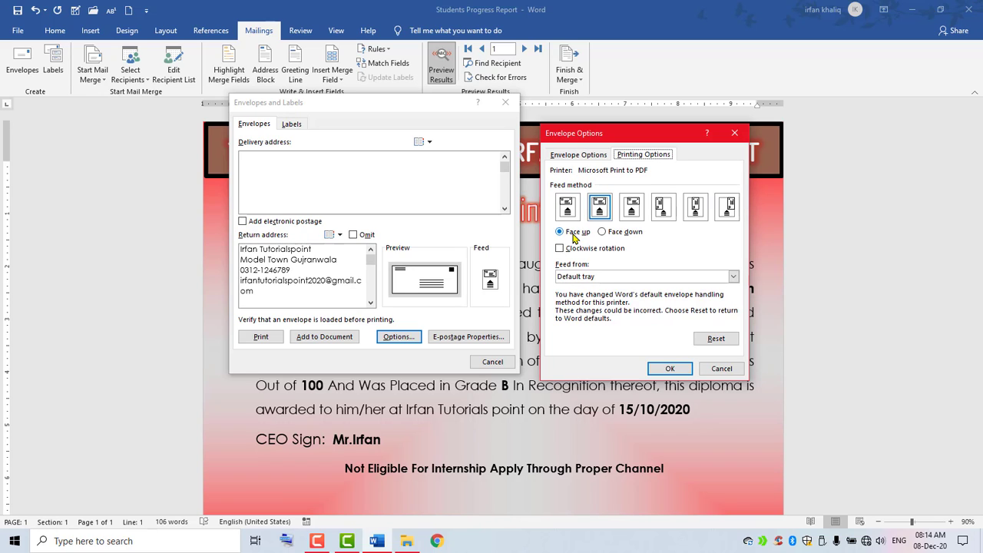
# Toggle envelope feeding between face down and face up, leaving it face up.
pyautogui.click(619, 233)
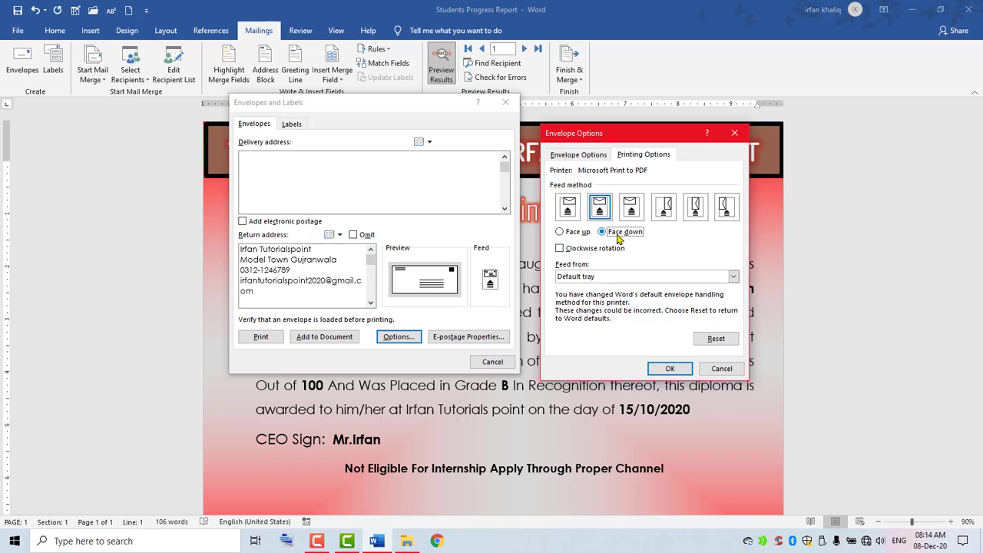
pyautogui.click(560, 233)
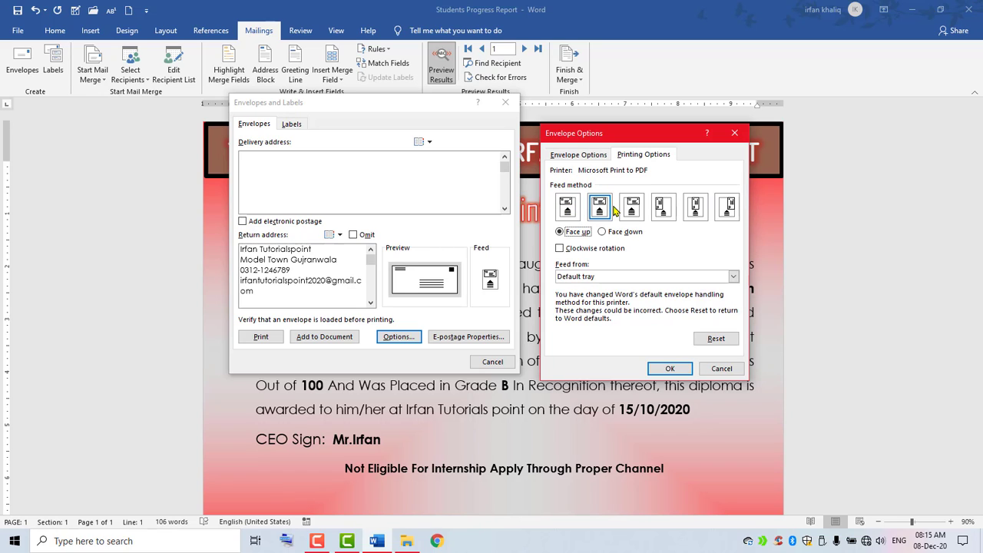
pyautogui.click(603, 232)
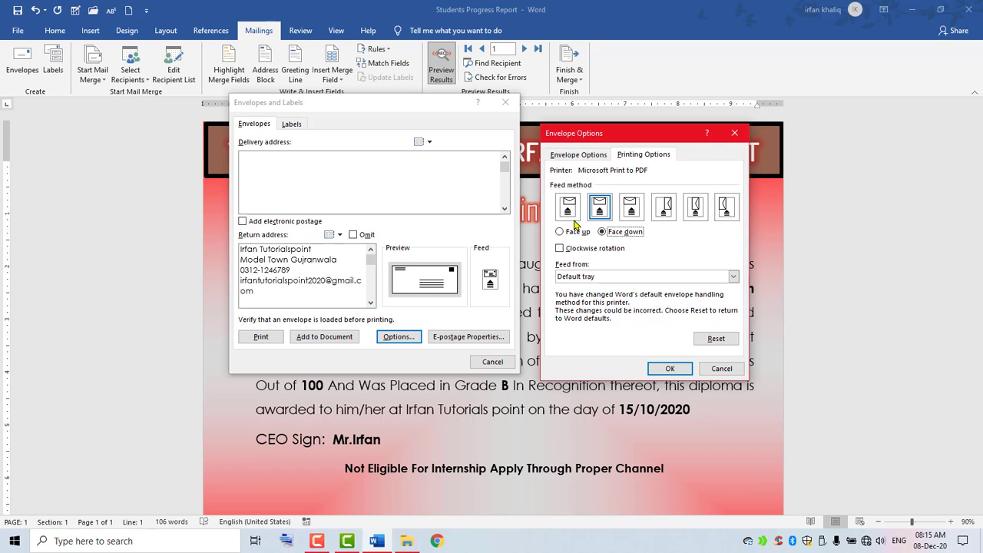
pyautogui.click(559, 233)
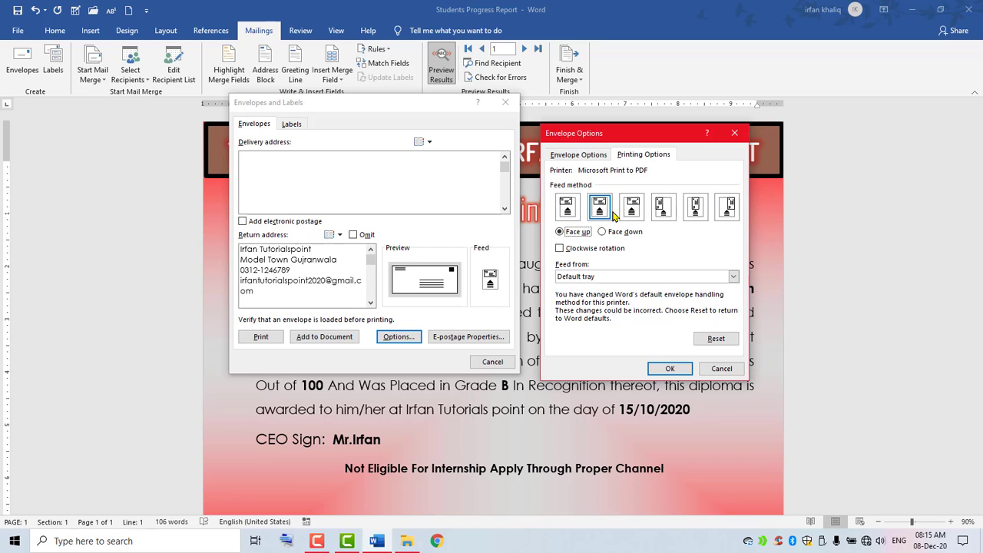
# Try each feed method orientation in turn, settling on the sixth, vertical one.
pyautogui.click(567, 205)
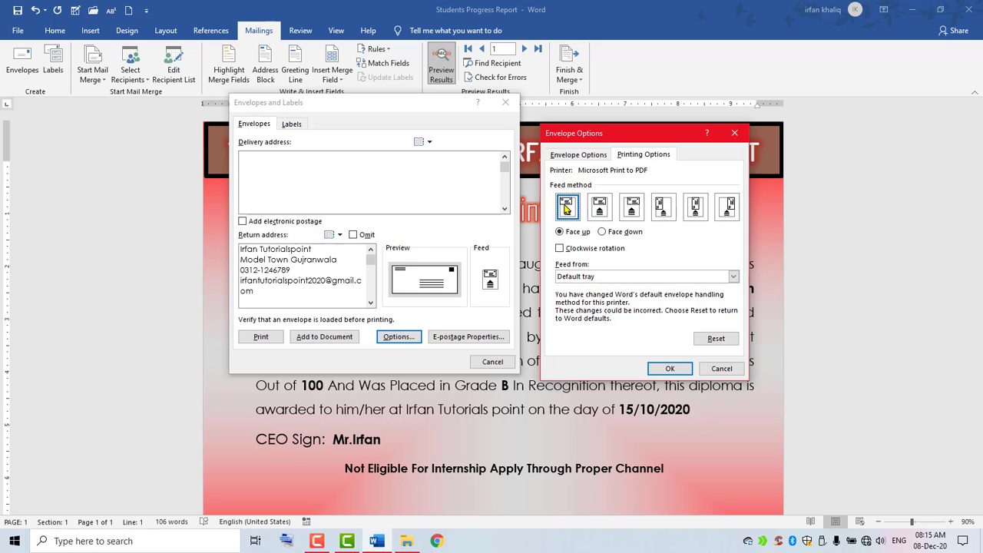
pyautogui.click(598, 207)
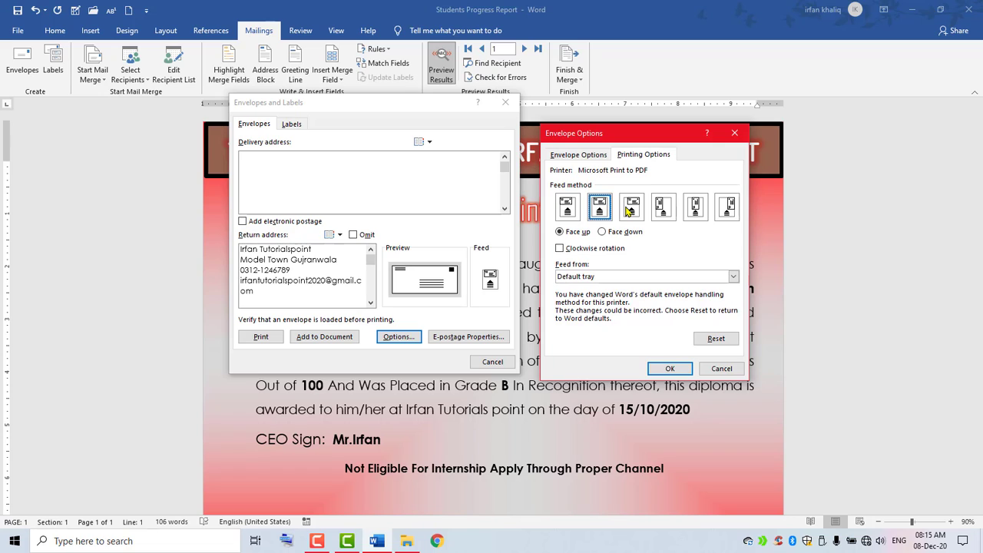
pyautogui.click(628, 209)
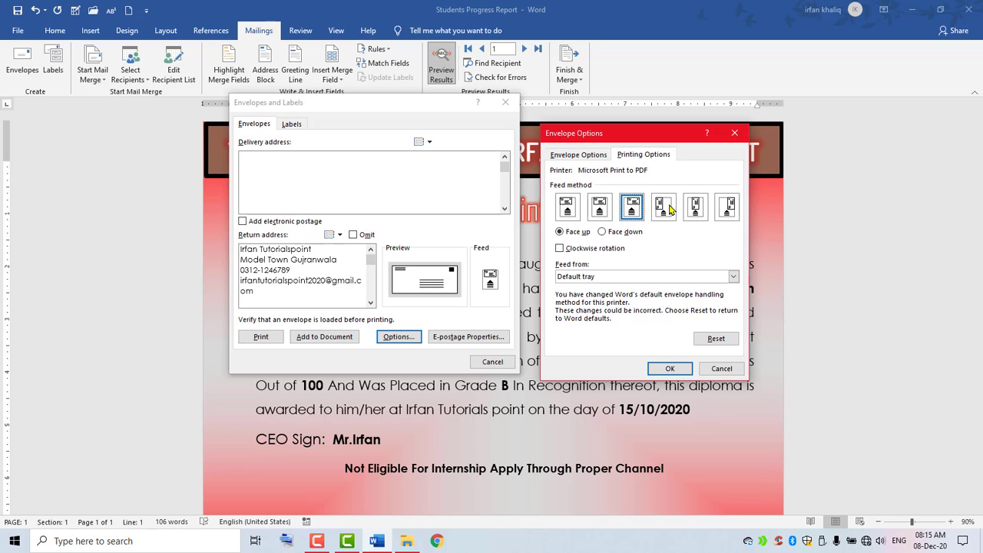
pyautogui.click(665, 207)
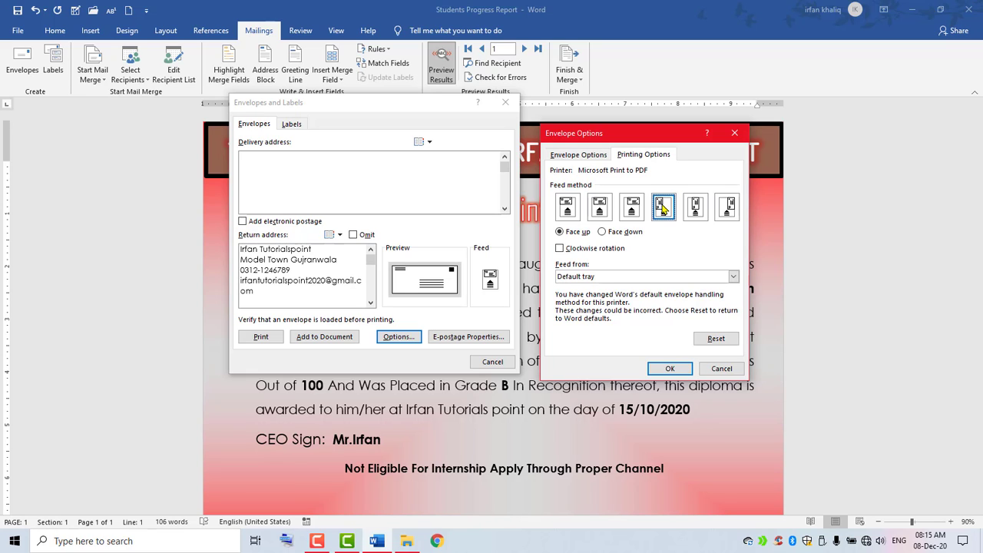
pyautogui.click(691, 207)
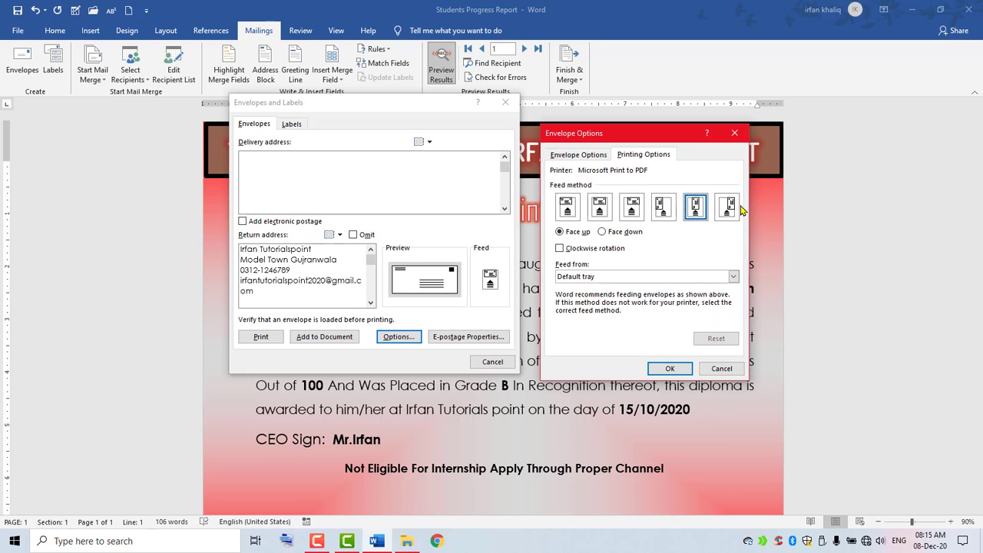
pyautogui.click(731, 207)
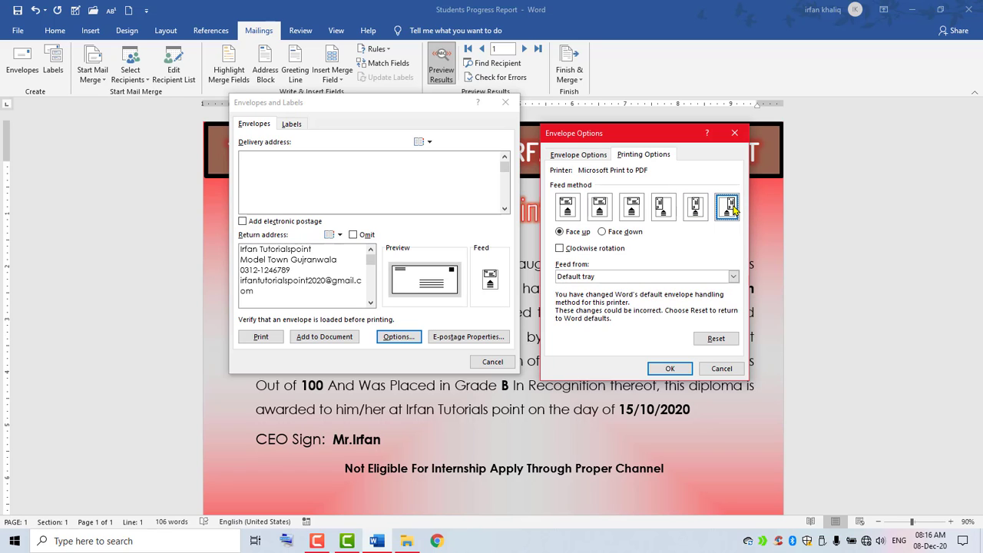
# On the Envelope Options tab, choose E5 (155 x 220 mm) from the Envelope size list.
pyautogui.click(576, 156)
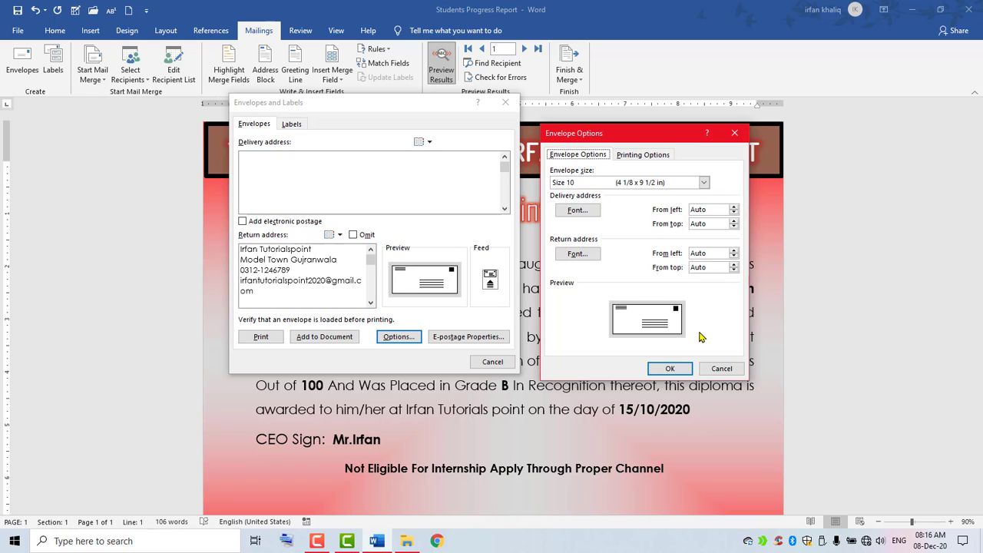
pyautogui.click(704, 182)
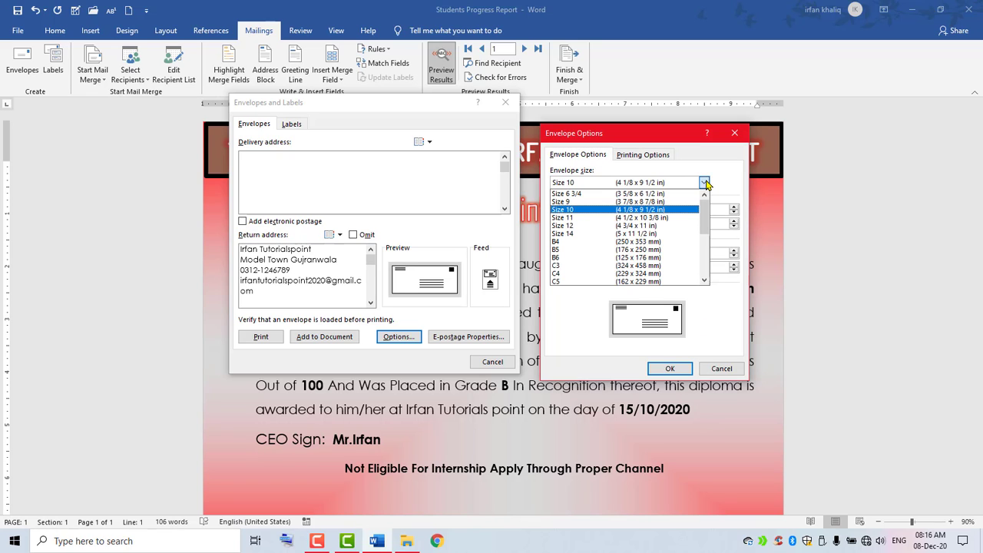
pyautogui.moveTo(707, 215)
pyautogui.mouseDown()
pyautogui.moveTo(708, 263)
pyautogui.moveTo(701, 184)
pyautogui.moveTo(704, 246)
pyautogui.moveTo(703, 230)
pyautogui.mouseUp()
pyautogui.click(570, 216)
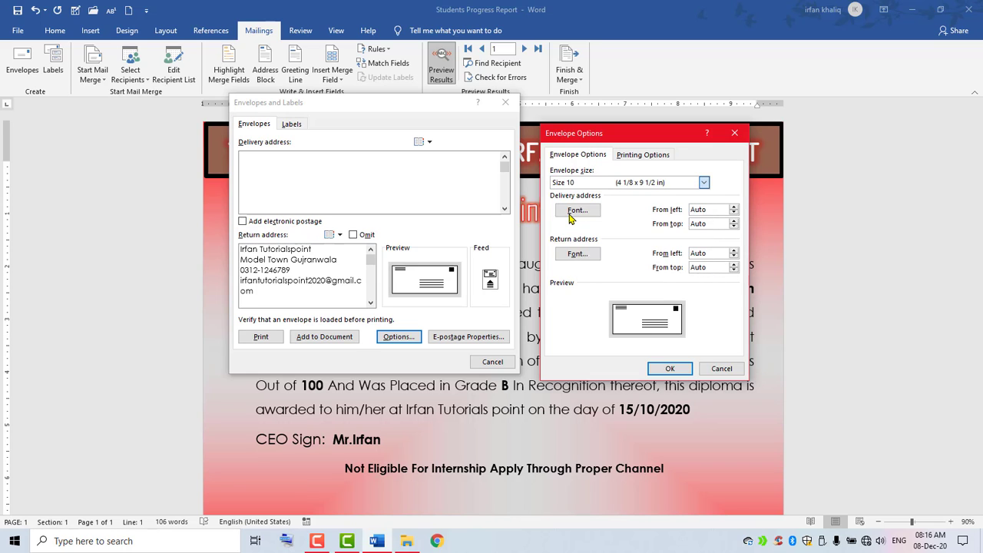
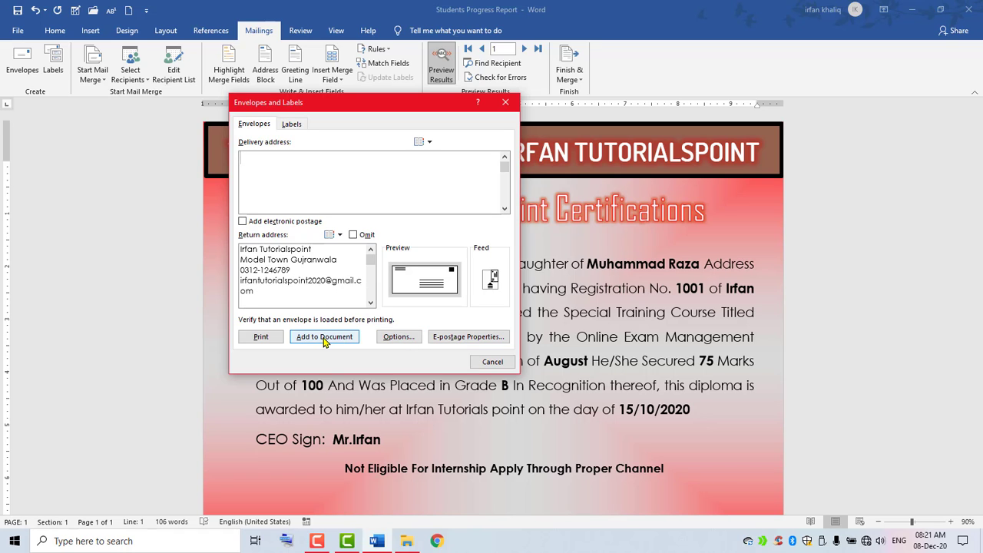
# Add the E5 envelope with the return address to the document as a new first page.
pyautogui.click(324, 337)
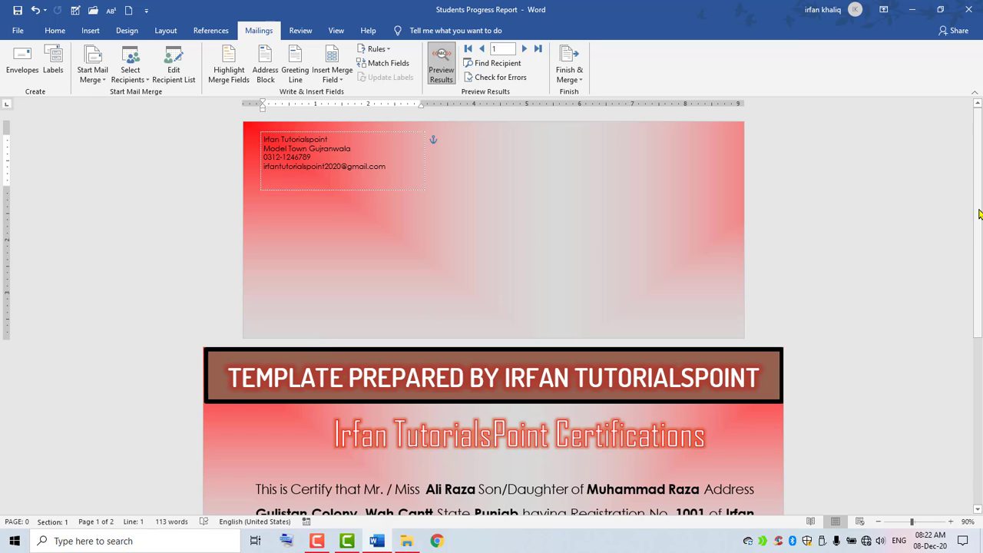
# Make the four-line return address bold Agency FB, grown to about 18 pt.
pyautogui.moveTo(979, 215)
pyautogui.mouseDown()
pyautogui.moveTo(980, 430)
pyautogui.moveTo(978, 217)
pyautogui.mouseUp()
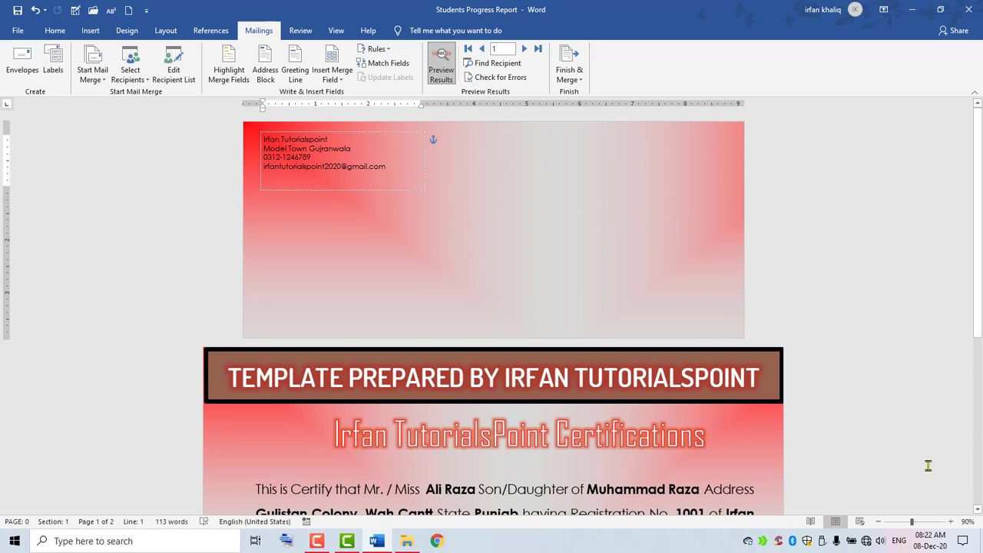
pyautogui.click(951, 521)
pyautogui.click(950, 521)
pyautogui.click(950, 521)
pyautogui.click(951, 521)
pyautogui.click(951, 521)
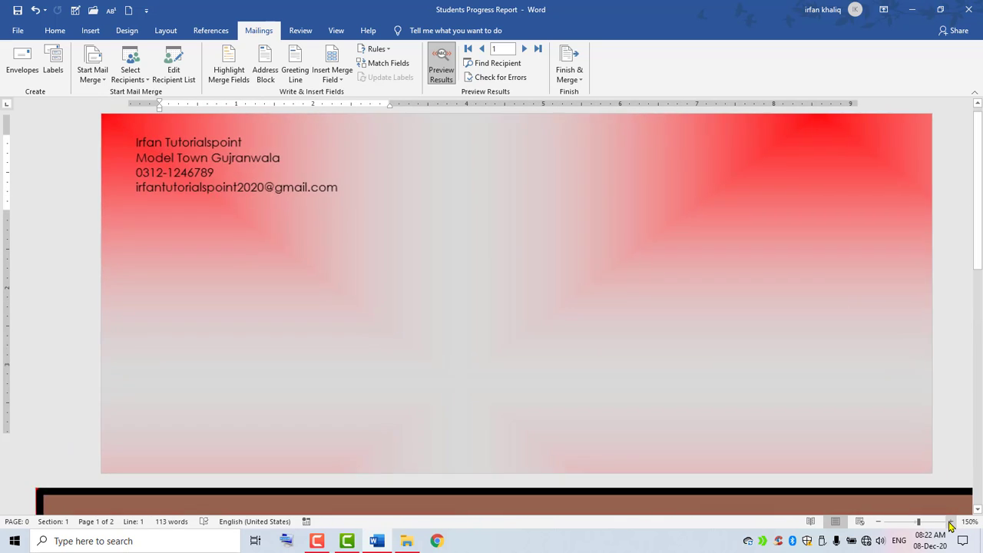
pyautogui.click(951, 521)
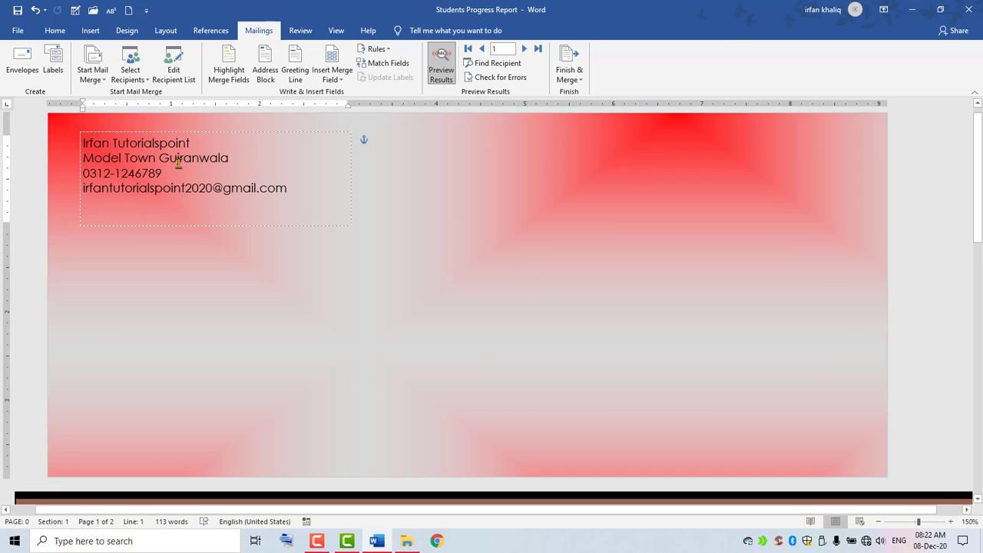
pyautogui.moveTo(336, 188); pyautogui.dragTo(82, 137)
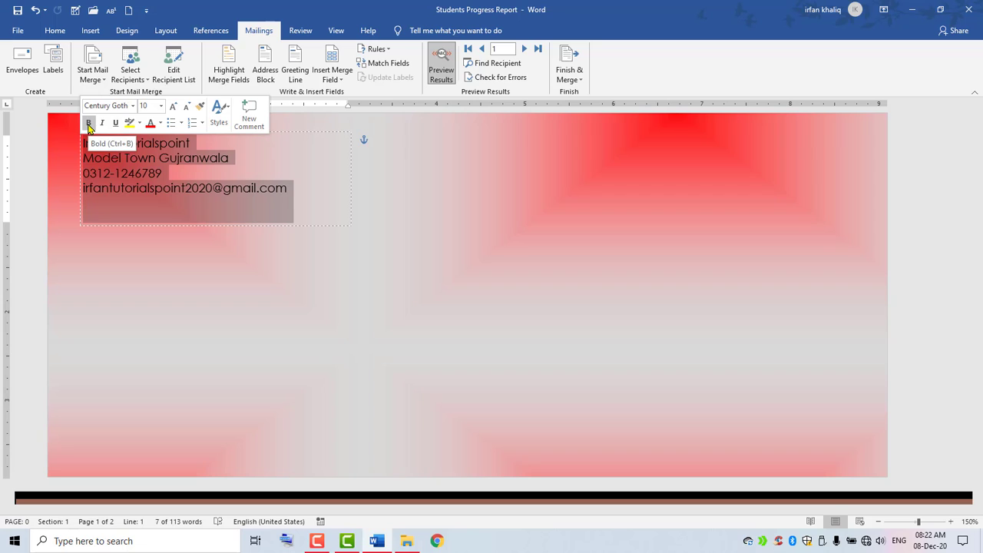
pyautogui.click(88, 123)
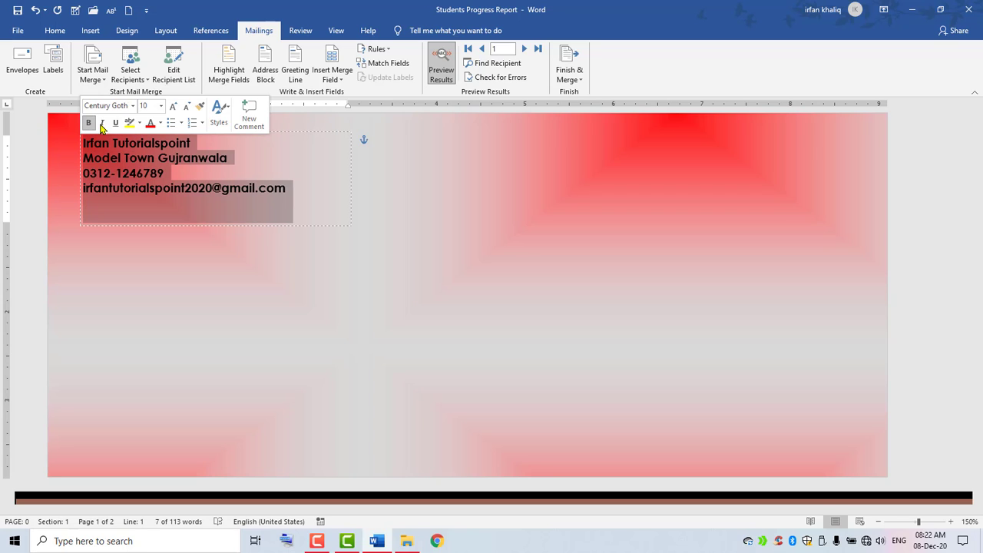
pyautogui.click(136, 106)
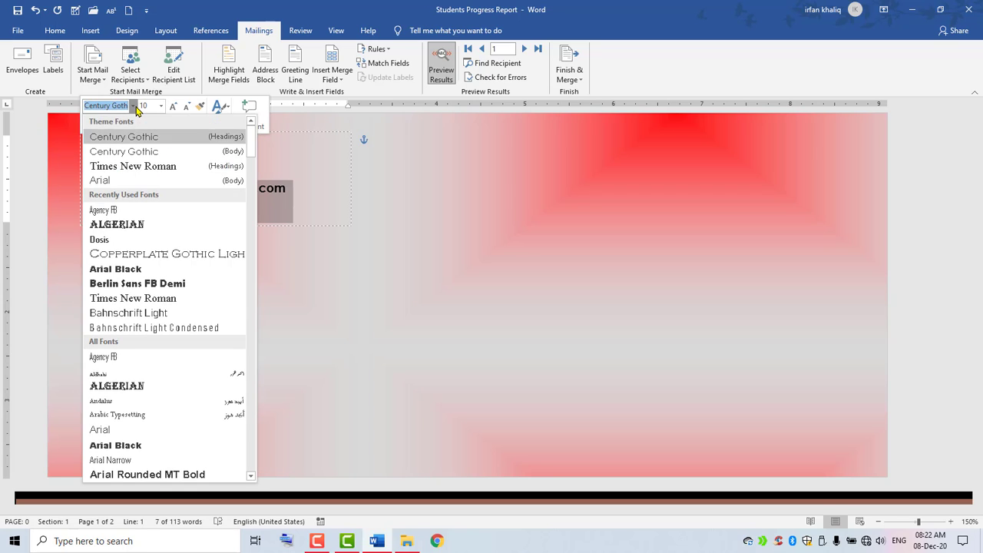
pyautogui.click(120, 209)
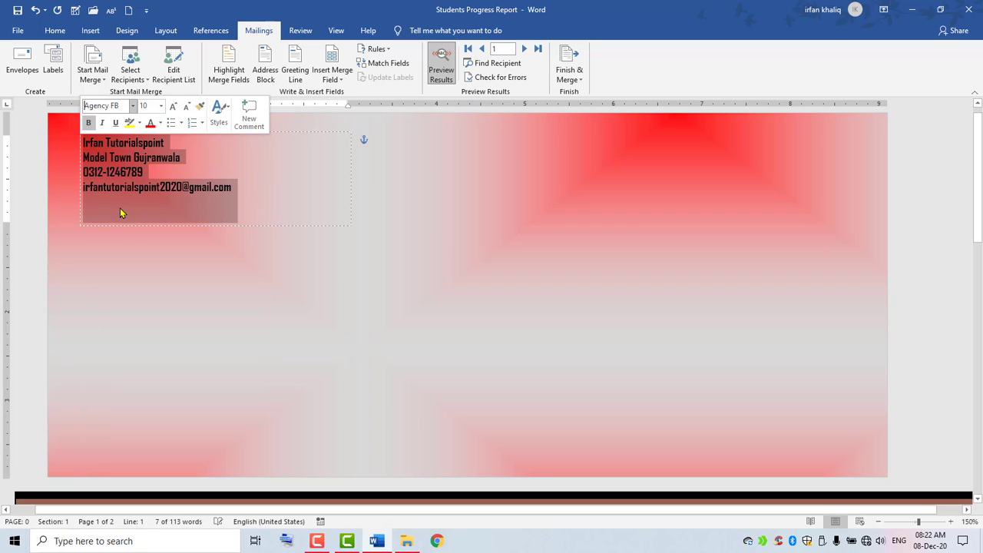
pyautogui.click(172, 108)
pyautogui.click(172, 108)
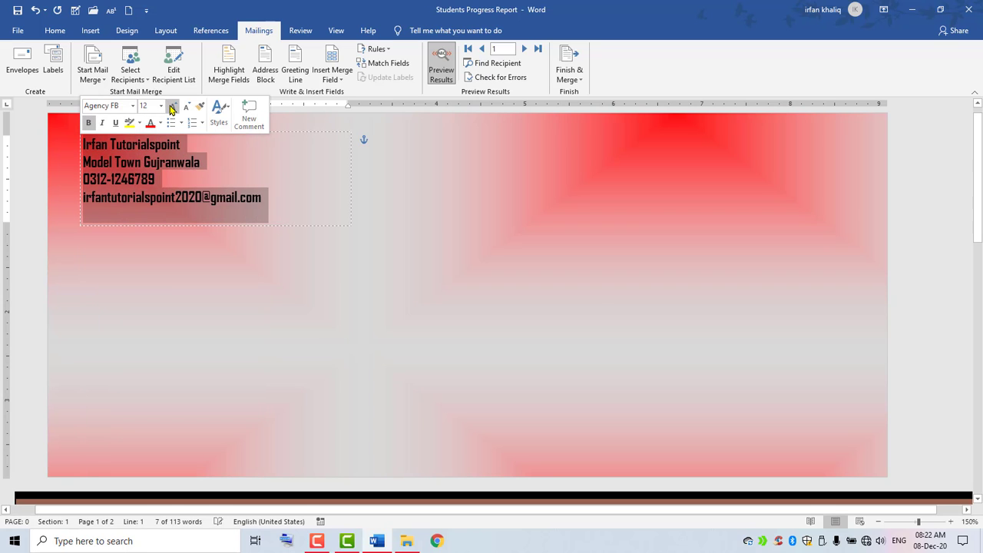
pyautogui.click(172, 108)
pyautogui.click(172, 108)
pyautogui.click(172, 108)
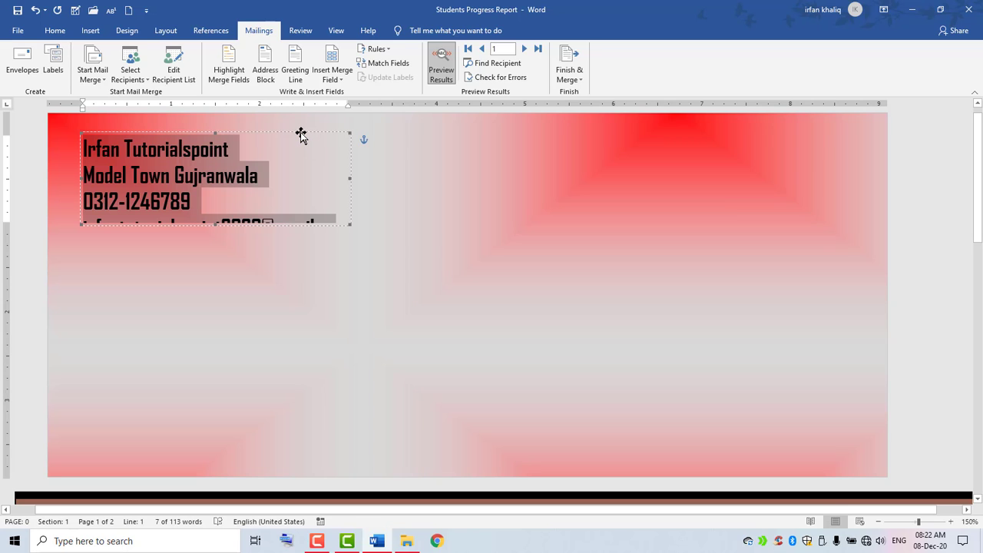
# Widen and heighten the return address box so all its lines show.
pyautogui.moveTo(350, 178); pyautogui.dragTo(461, 179)
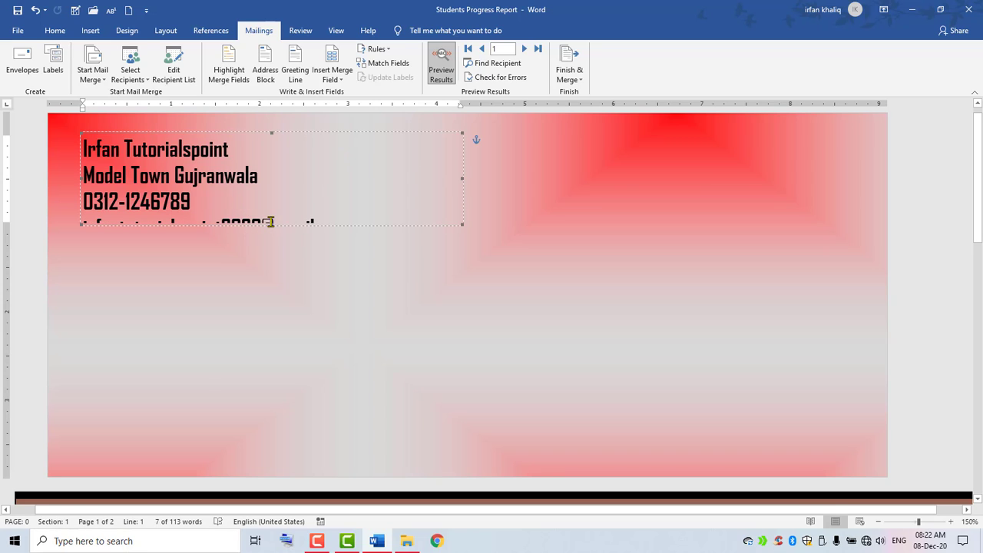
pyautogui.click(271, 222)
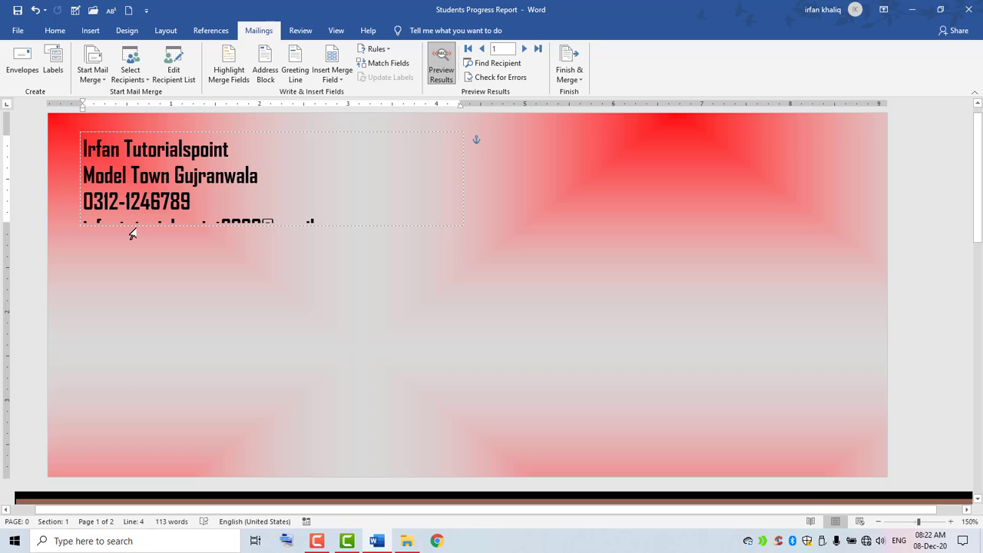
pyautogui.click(132, 225)
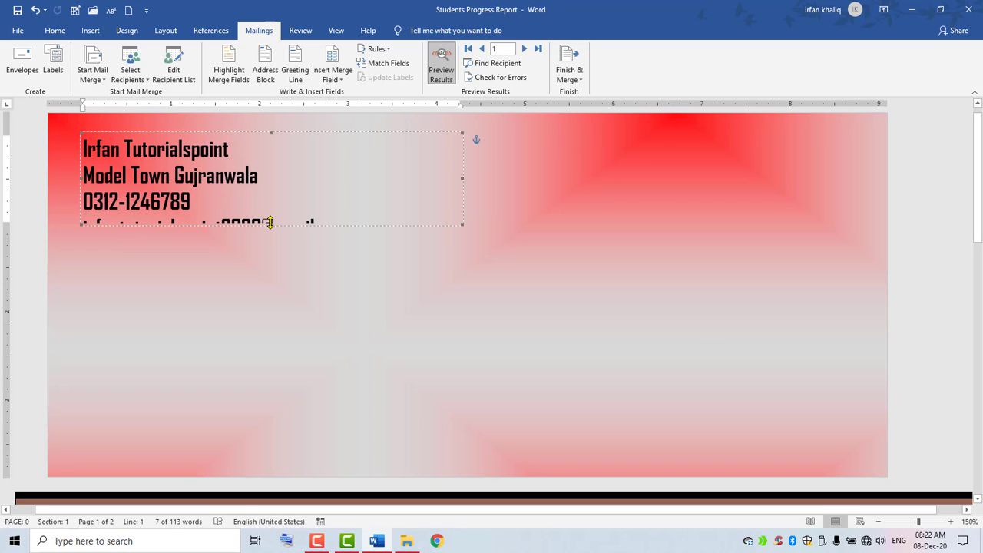
pyautogui.moveTo(270, 222); pyautogui.dragTo(275, 268)
# Use the Progress Report of Multiple Students database in Send Progress Reports as the recipient list.
pyautogui.click(499, 377)
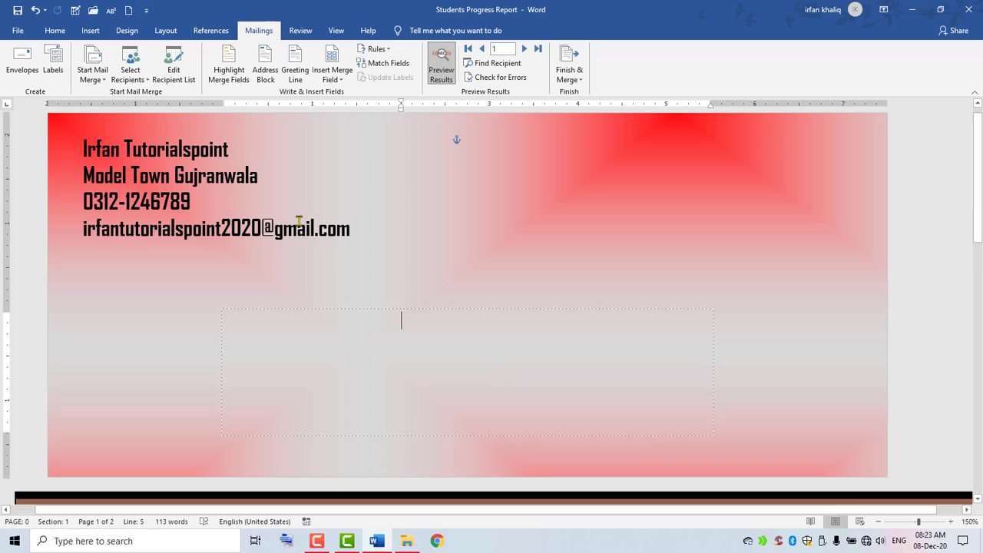
pyautogui.click(137, 80)
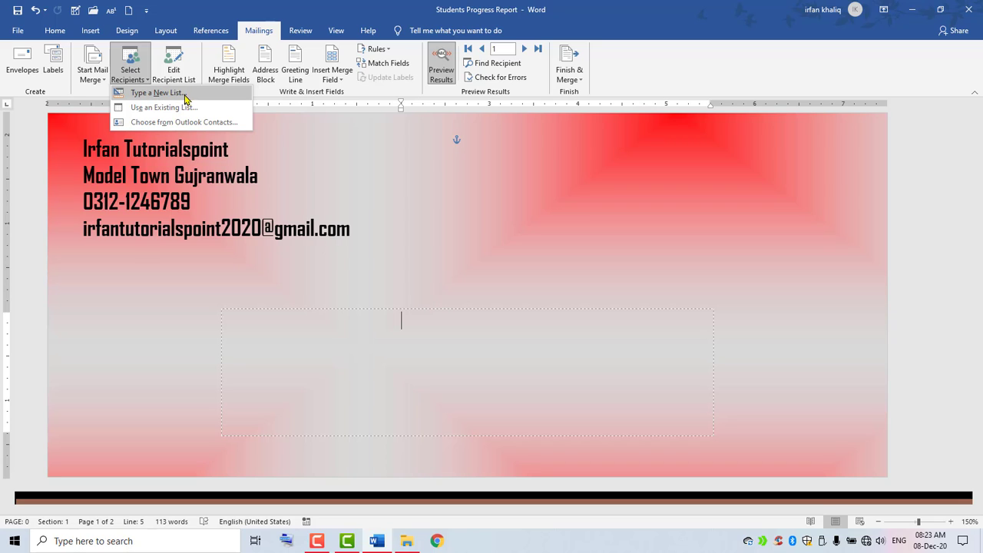
pyautogui.click(145, 112)
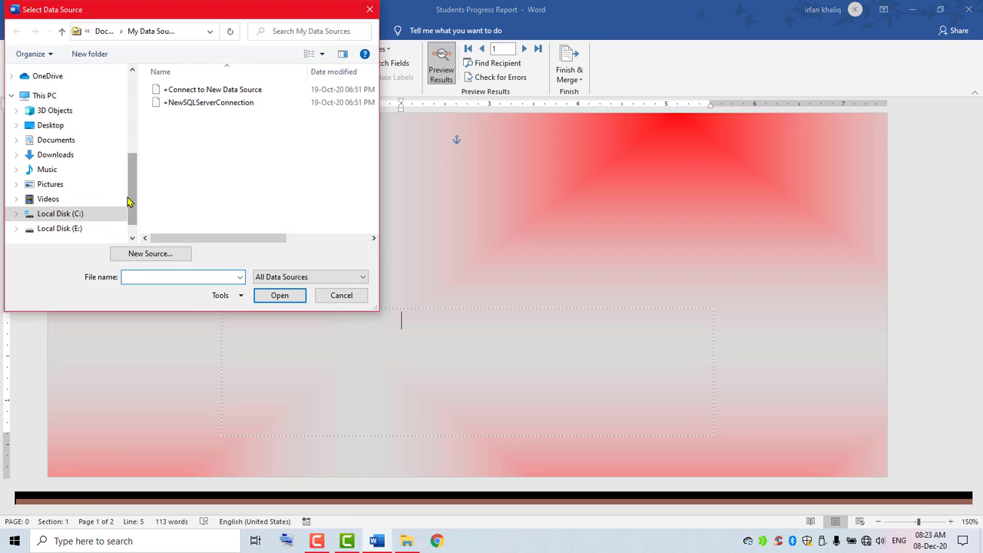
pyautogui.moveTo(132, 200); pyautogui.dragTo(131, 165)
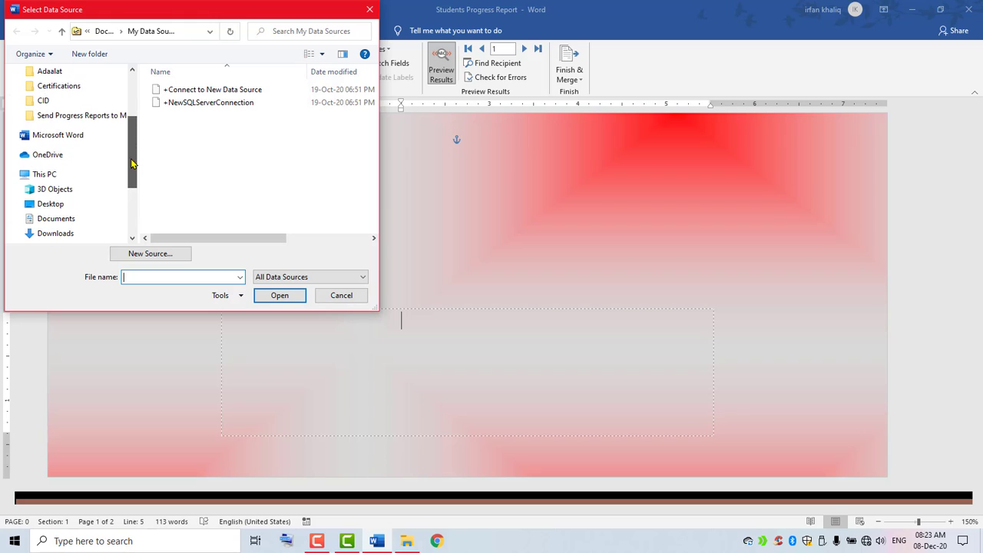
pyautogui.click(73, 116)
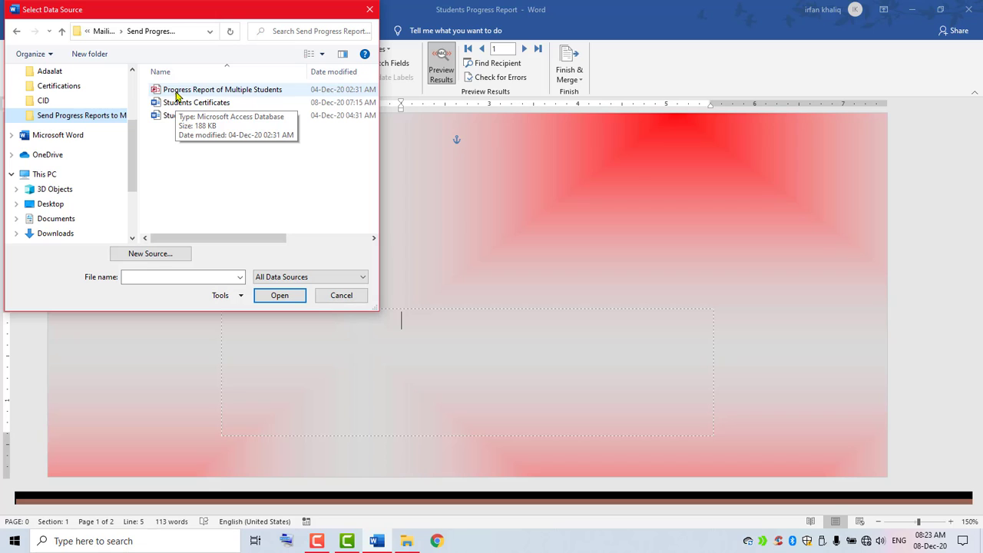
pyautogui.click(250, 94)
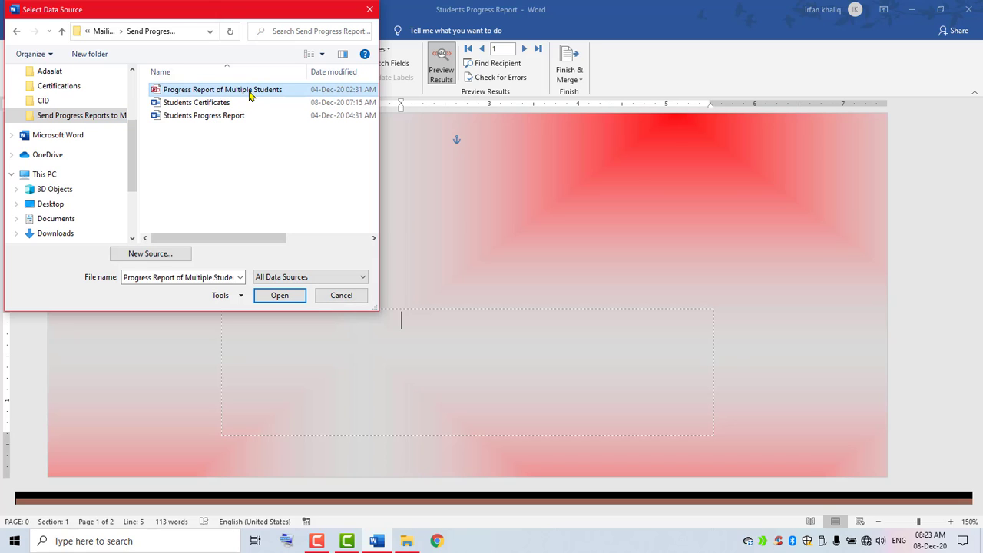
pyautogui.click(279, 296)
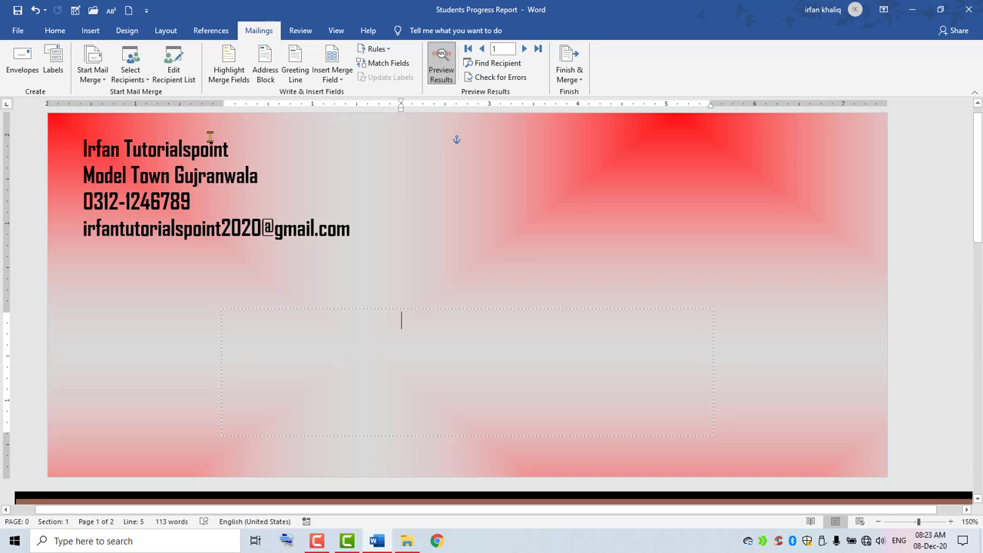
pyautogui.click(175, 70)
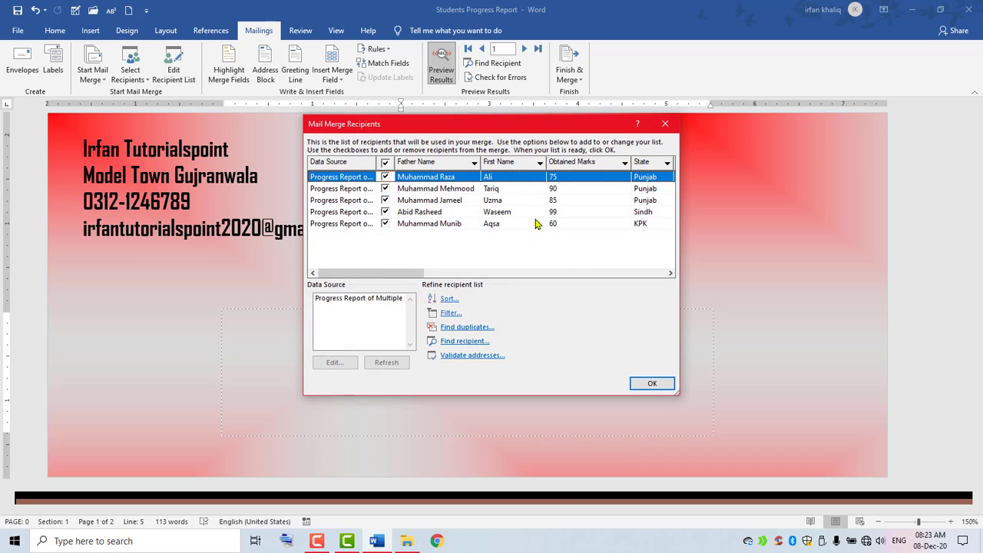
pyautogui.click(653, 383)
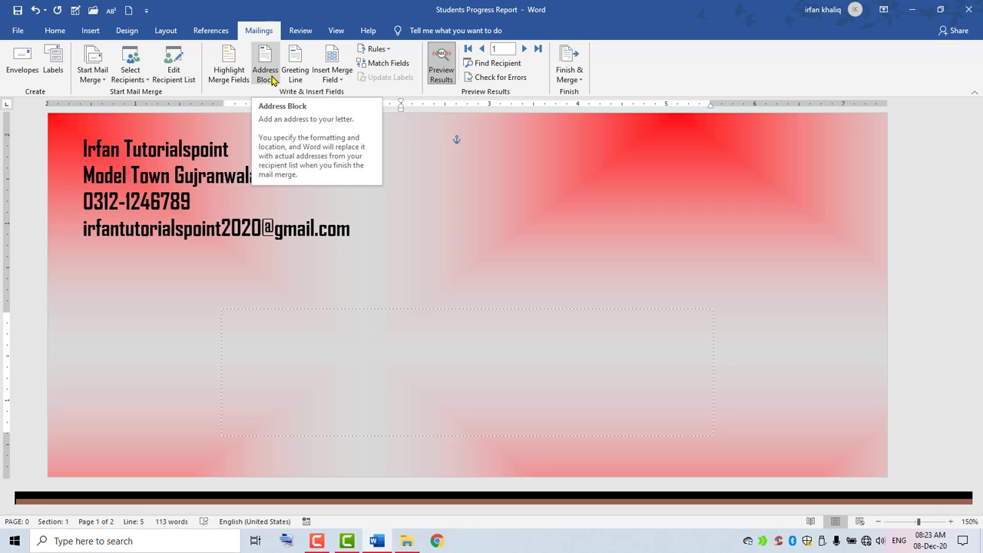
pyautogui.click(272, 80)
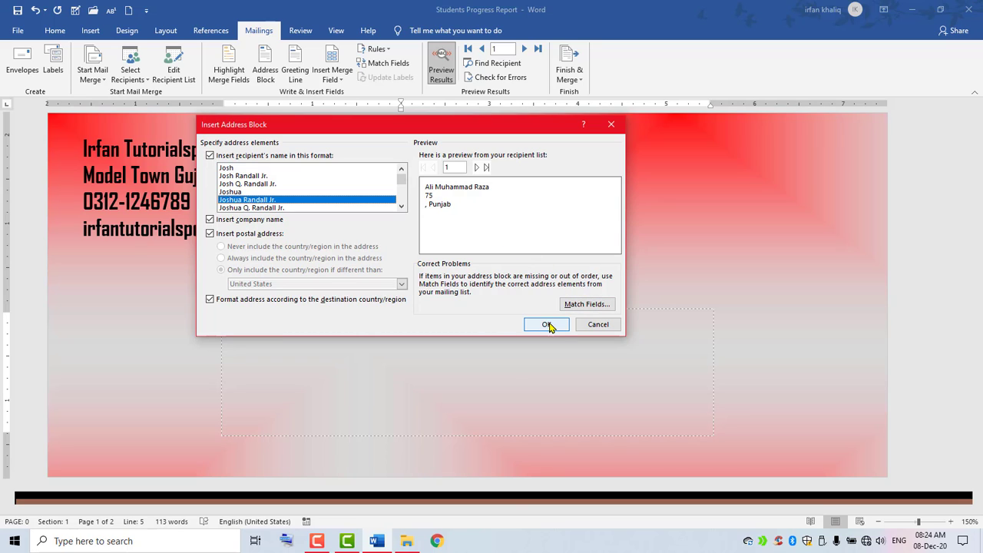
pyautogui.click(542, 386)
pyautogui.click(592, 325)
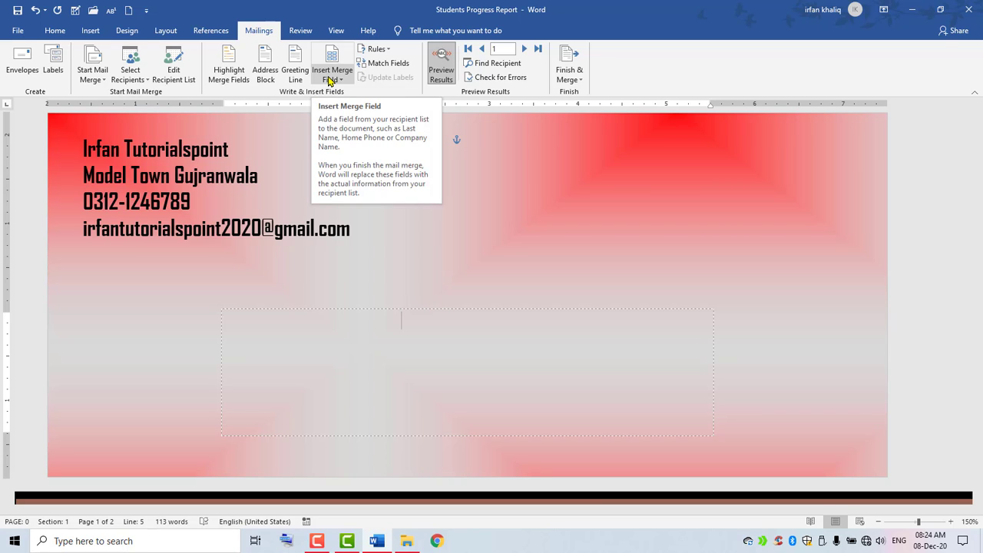
# Insert First_Name and Last_Name, then Student_Address and Student_Email_Address fields on separate lines.
pyautogui.click(328, 80)
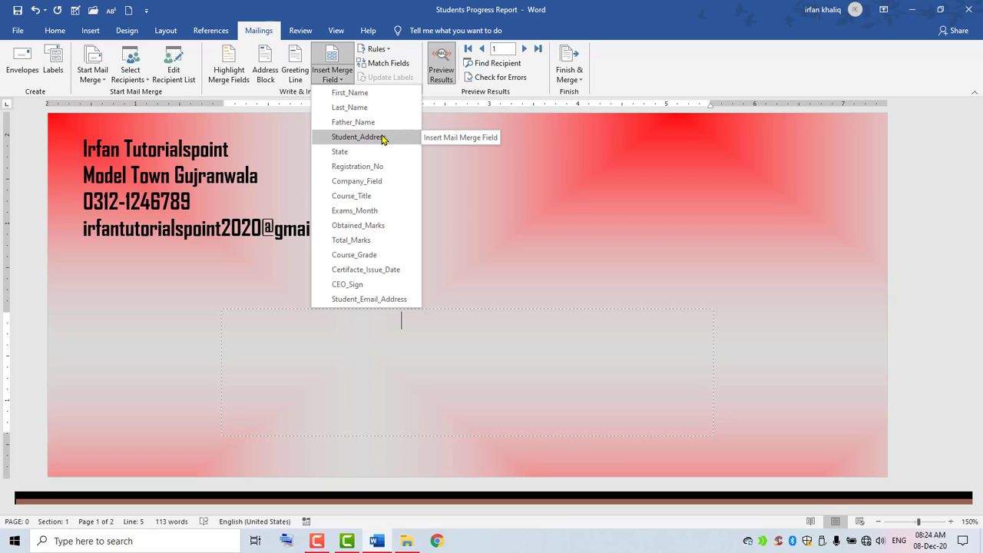
pyautogui.click(467, 349)
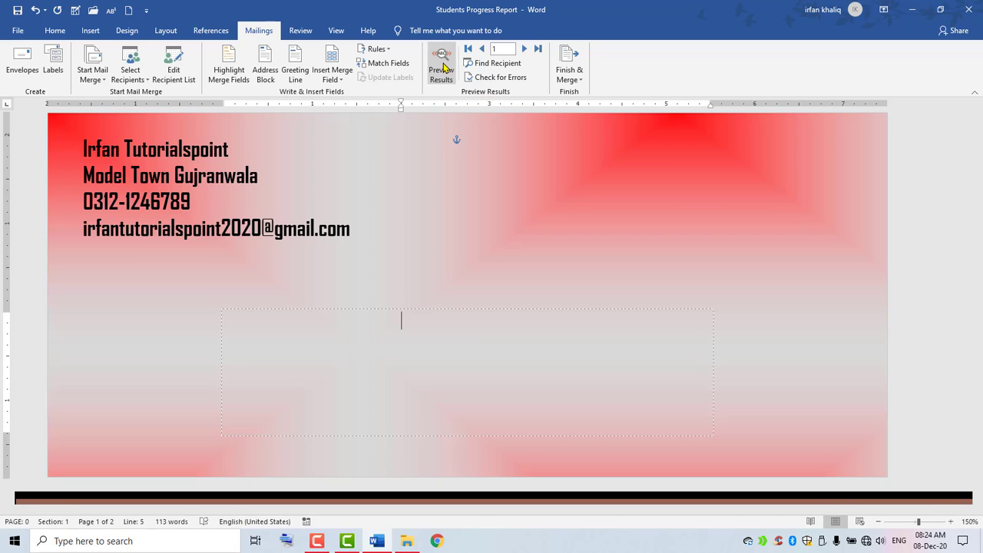
pyautogui.click(331, 81)
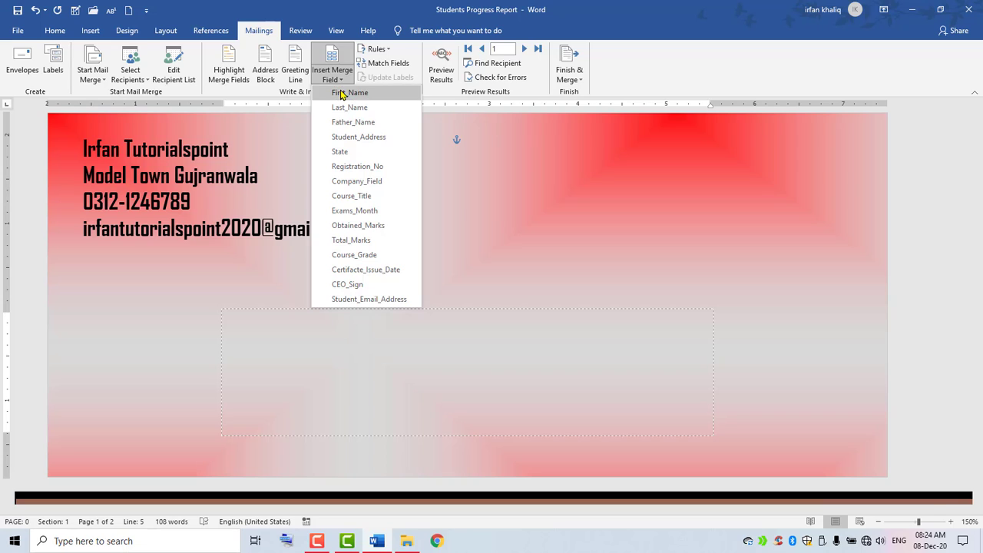
pyautogui.click(340, 93)
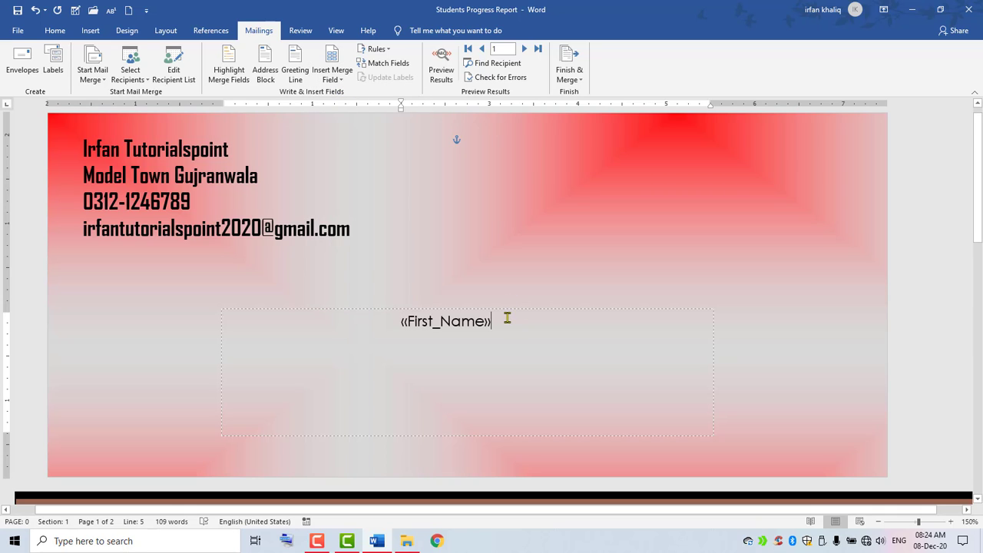
pyautogui.click(332, 79)
pyautogui.click(347, 107)
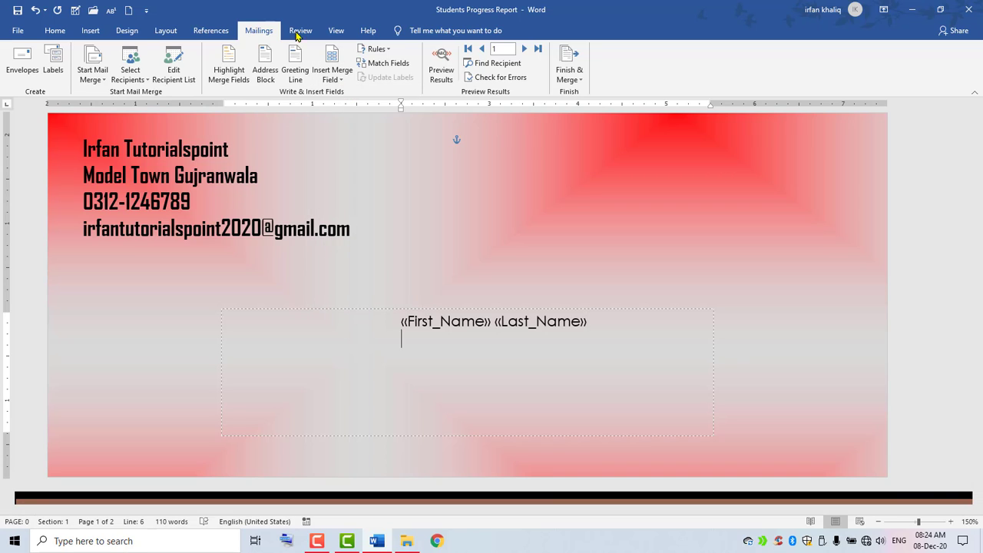
pyautogui.click(330, 79)
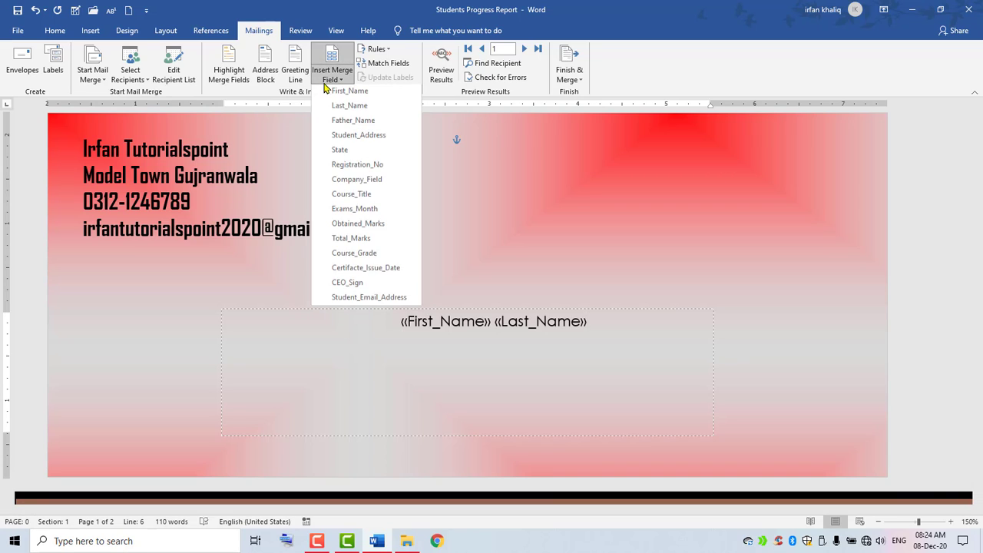
pyautogui.click(352, 139)
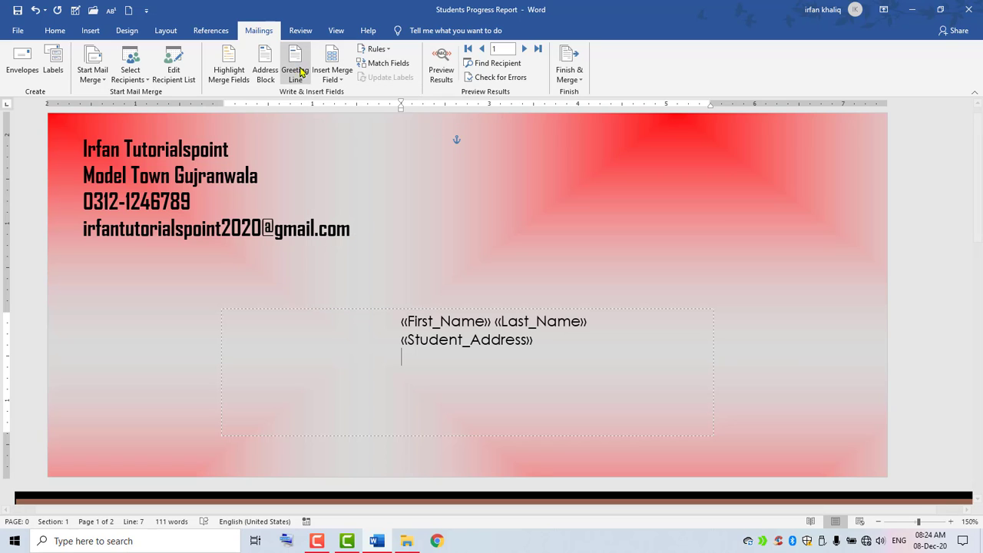
pyautogui.click(326, 80)
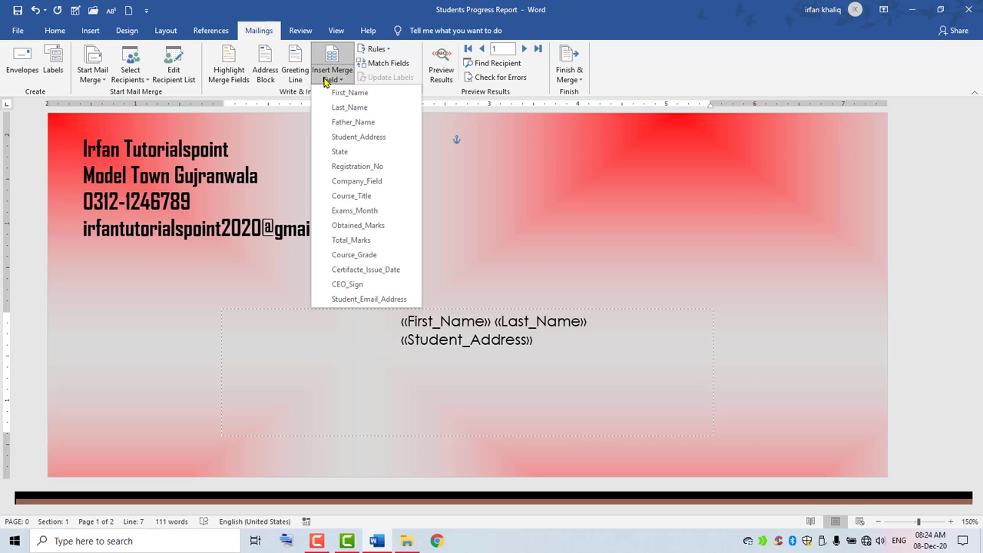
pyautogui.click(353, 299)
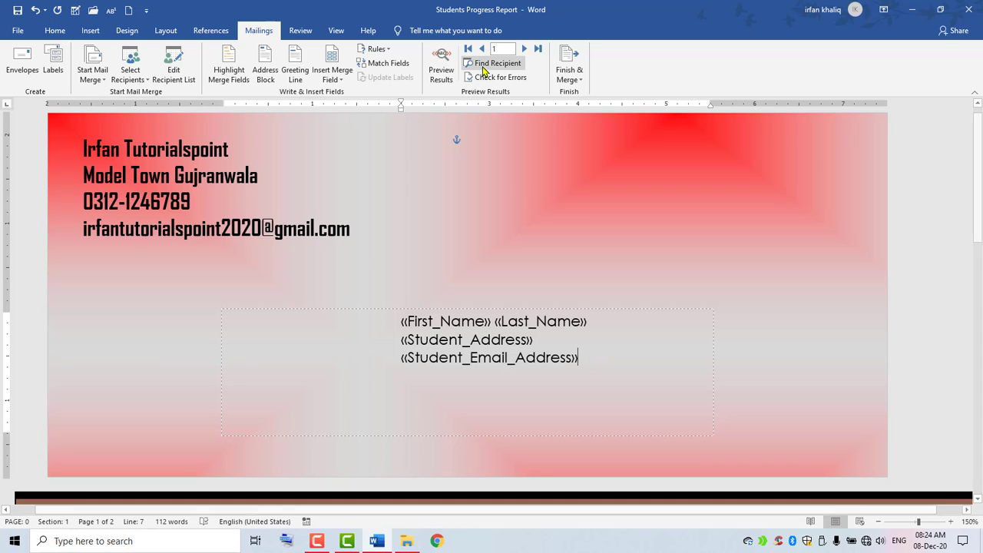
# Preview merged data through record 5, zoom out, then return to the first record.
pyautogui.click(441, 70)
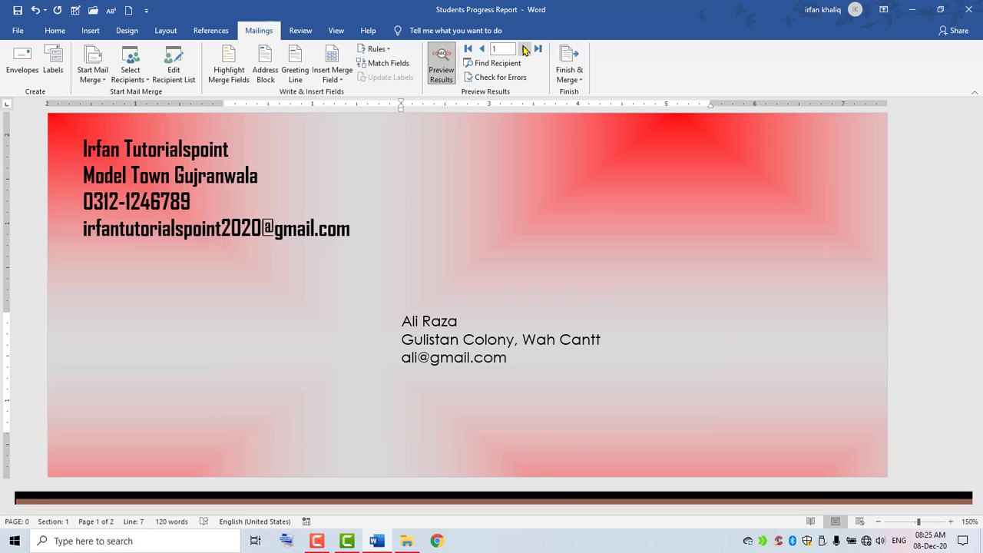
pyautogui.click(525, 48)
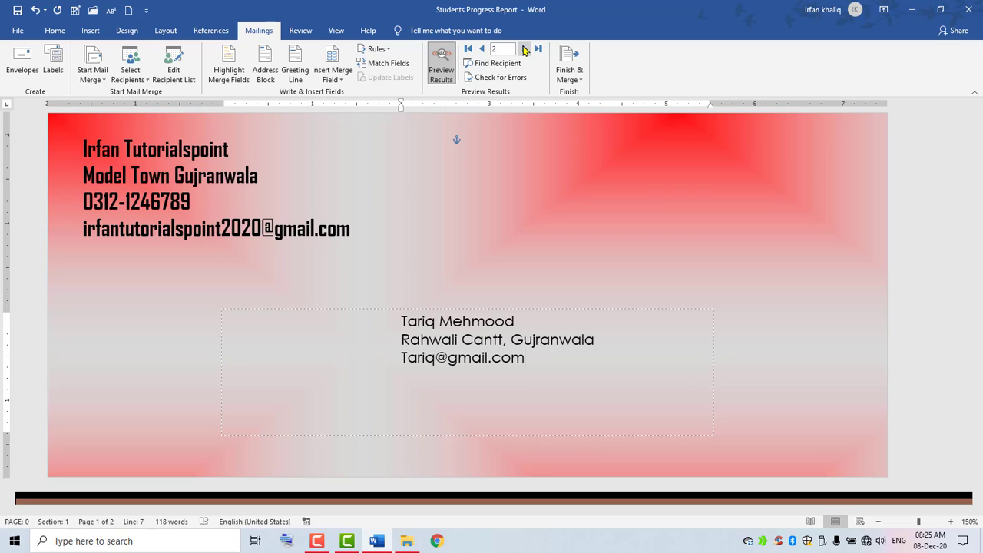
pyautogui.click(524, 49)
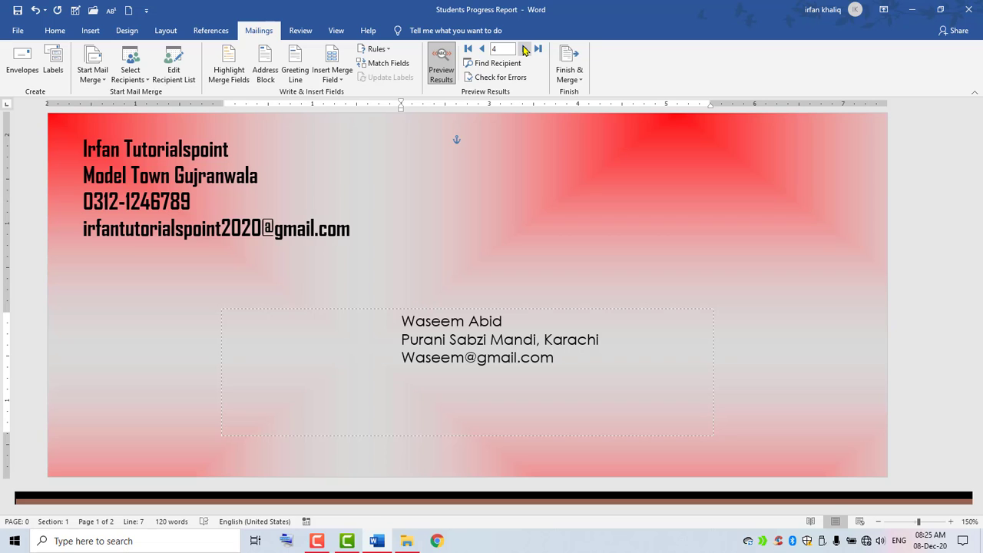
pyautogui.click(525, 49)
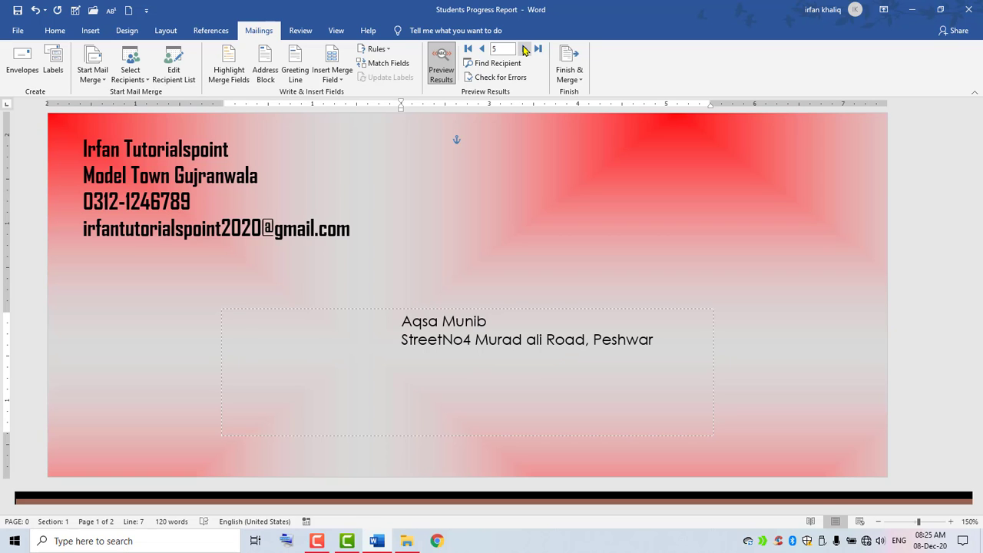
pyautogui.click(878, 521)
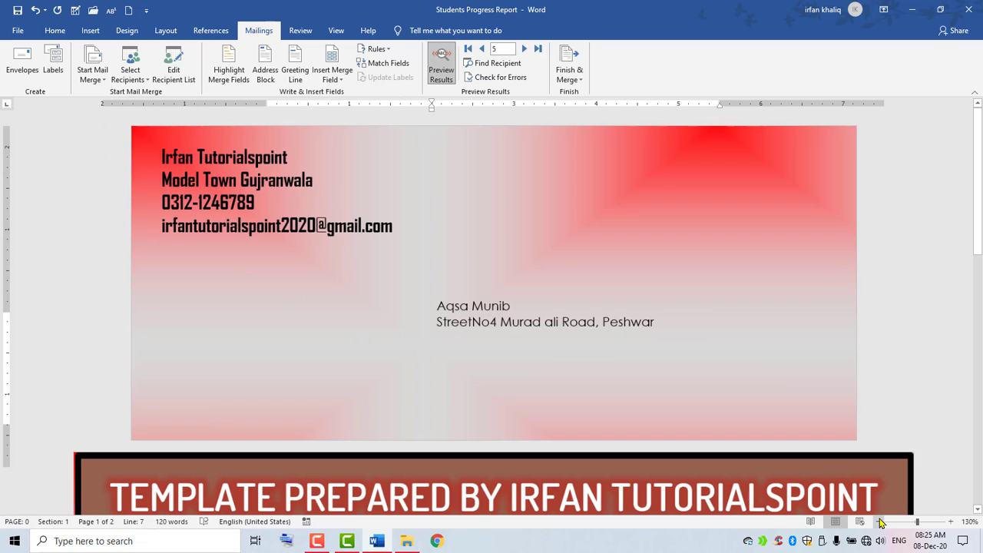
pyautogui.click(878, 521)
pyautogui.click(878, 521)
pyautogui.click(879, 522)
pyautogui.click(879, 521)
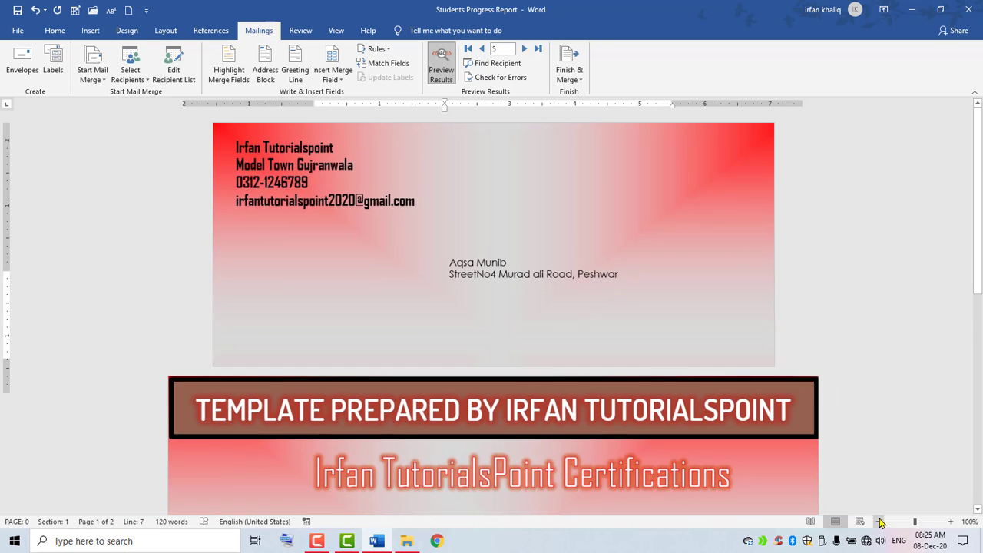
pyautogui.click(879, 521)
pyautogui.click(503, 263)
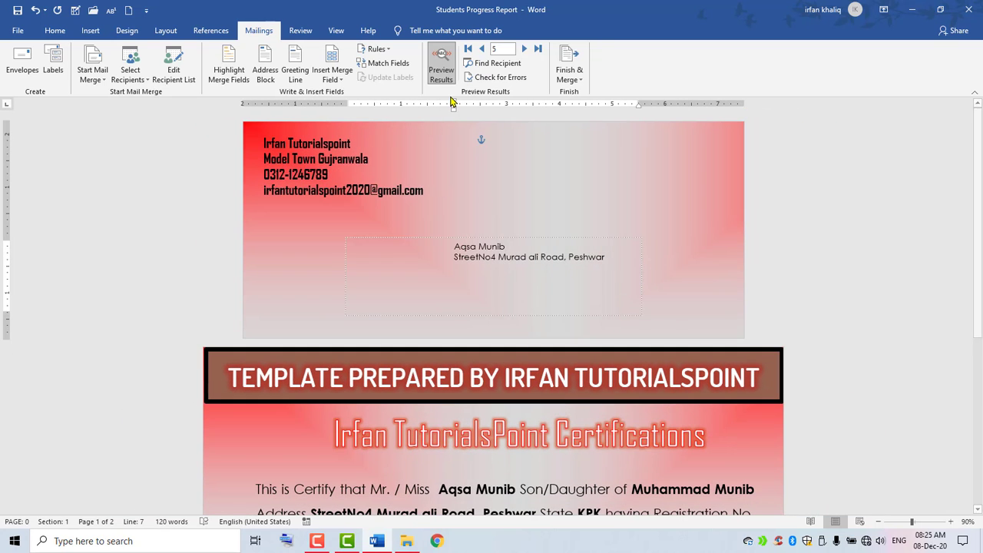
pyautogui.click(468, 49)
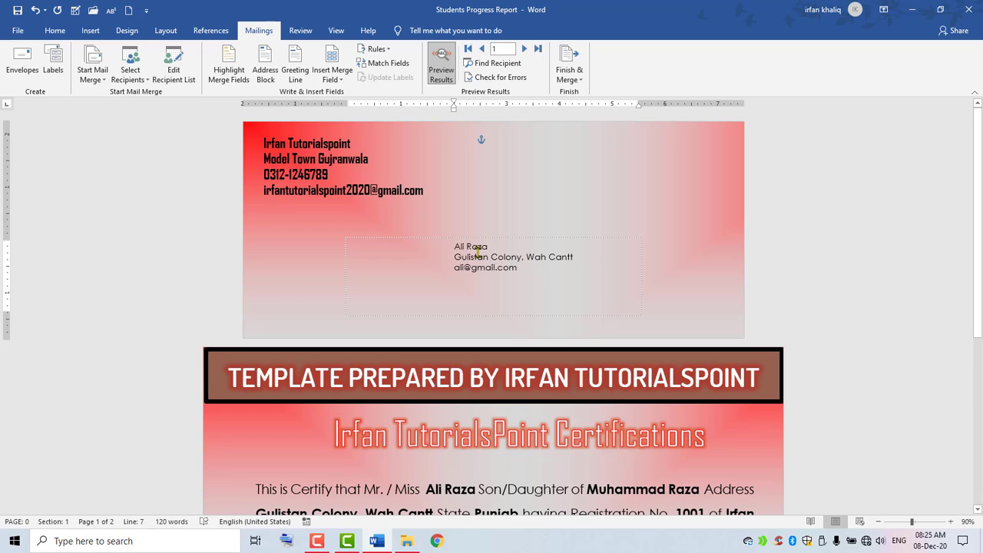
# Set the delivery address text to Agency FB and grow it to size 26.
pyautogui.tripleClick(436, 241)
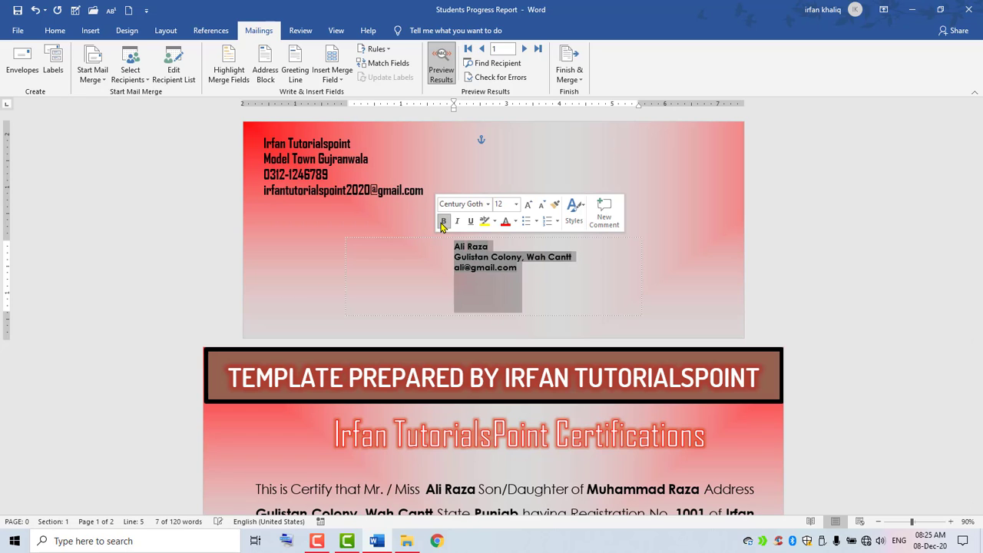
pyautogui.click(487, 205)
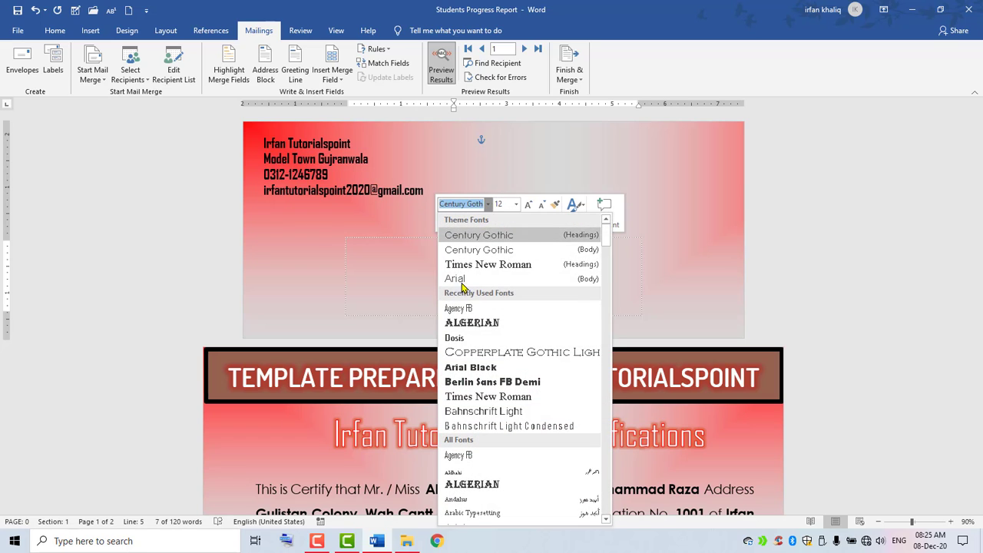
pyautogui.click(460, 308)
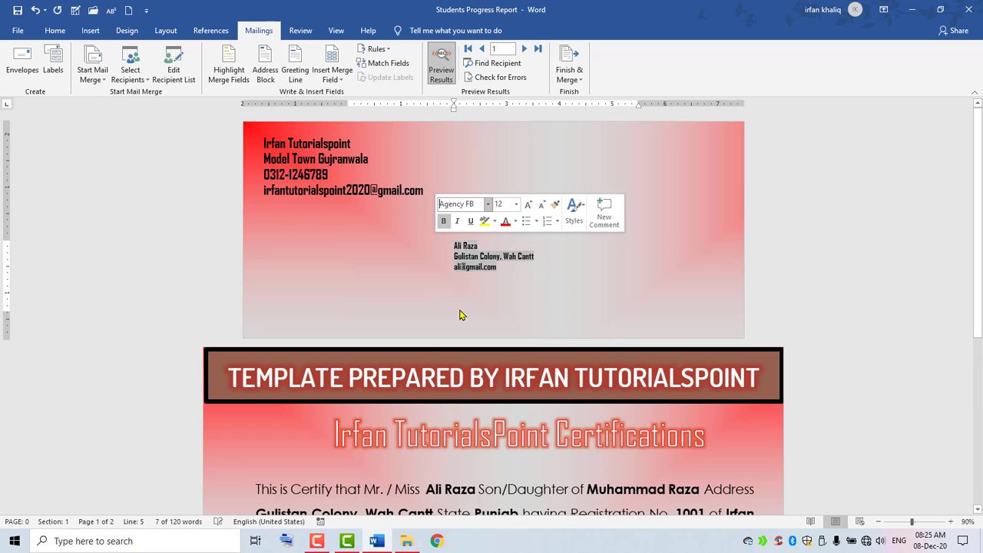
pyautogui.click(527, 205)
pyautogui.click(526, 205)
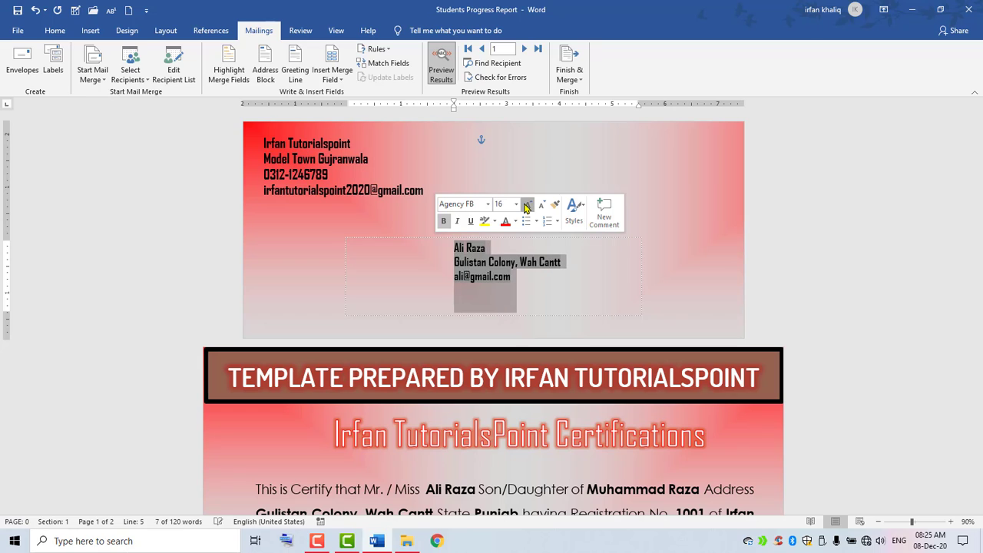
pyautogui.click(527, 205)
pyautogui.click(527, 205)
pyautogui.click(527, 205)
pyautogui.click(526, 205)
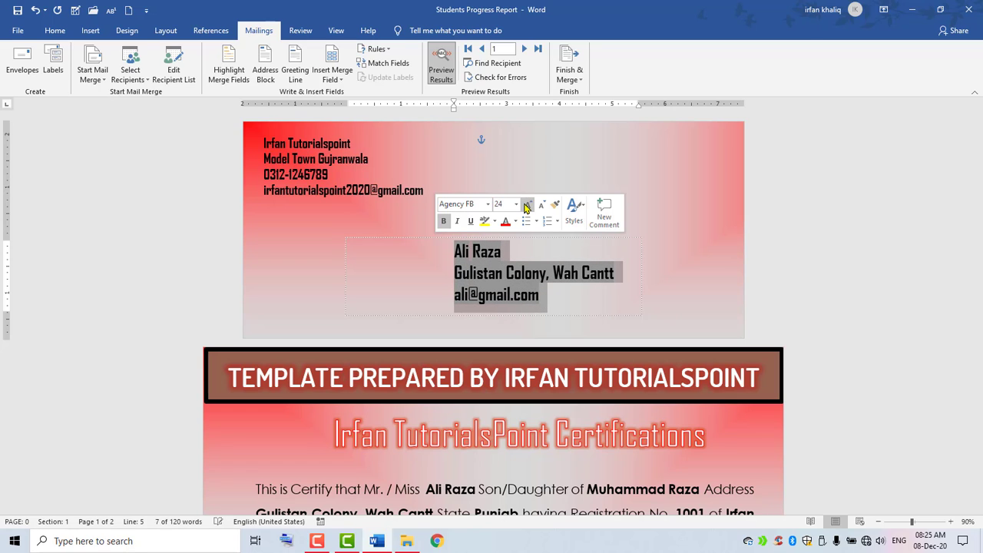
pyautogui.click(527, 205)
# Widen the delivery address box and move it lower and further right.
pyautogui.click(634, 301)
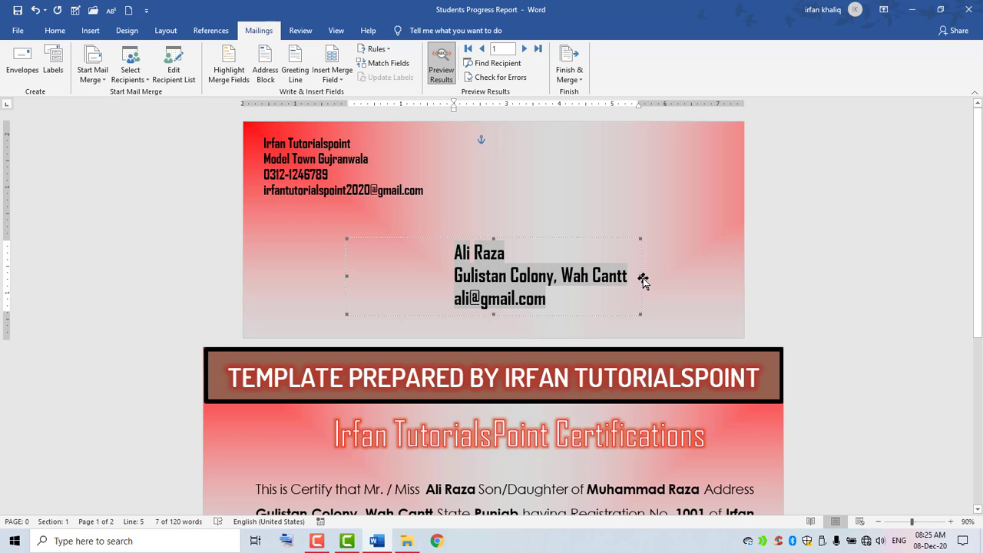
pyautogui.moveTo(647, 276); pyautogui.dragTo(660, 275)
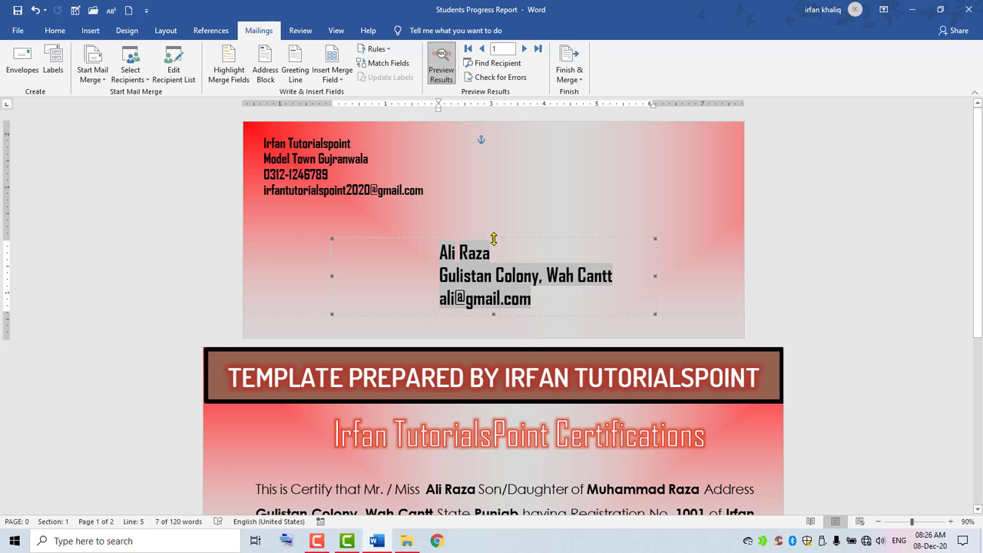
pyautogui.moveTo(517, 242); pyautogui.dragTo(583, 265)
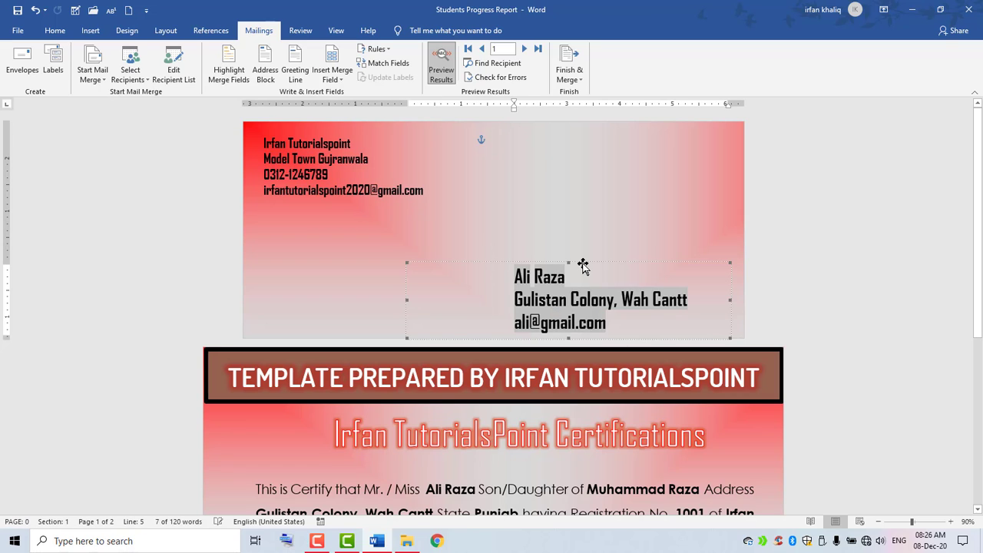
pyautogui.click(834, 212)
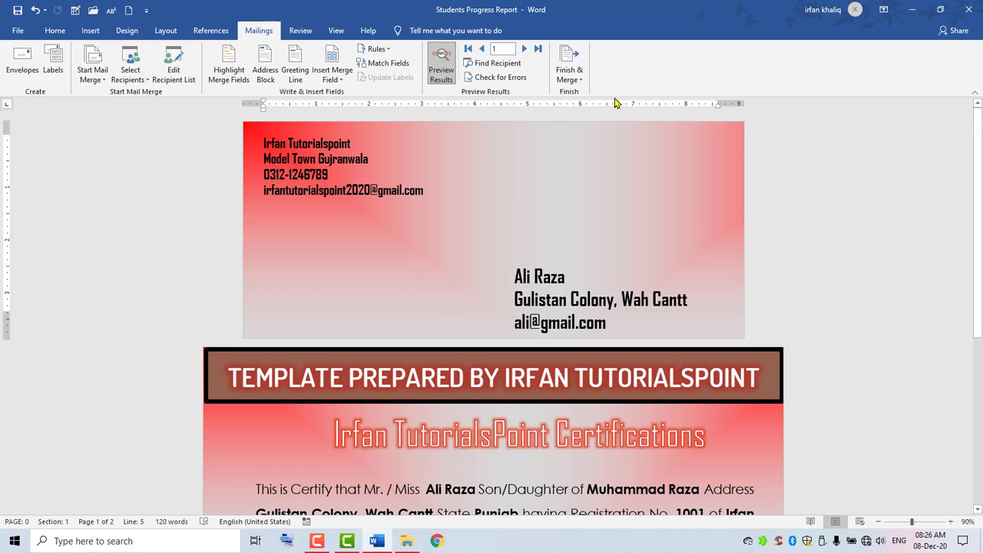
# Merge all records into individual documents, creating the new Letters1 document.
pyautogui.click(567, 80)
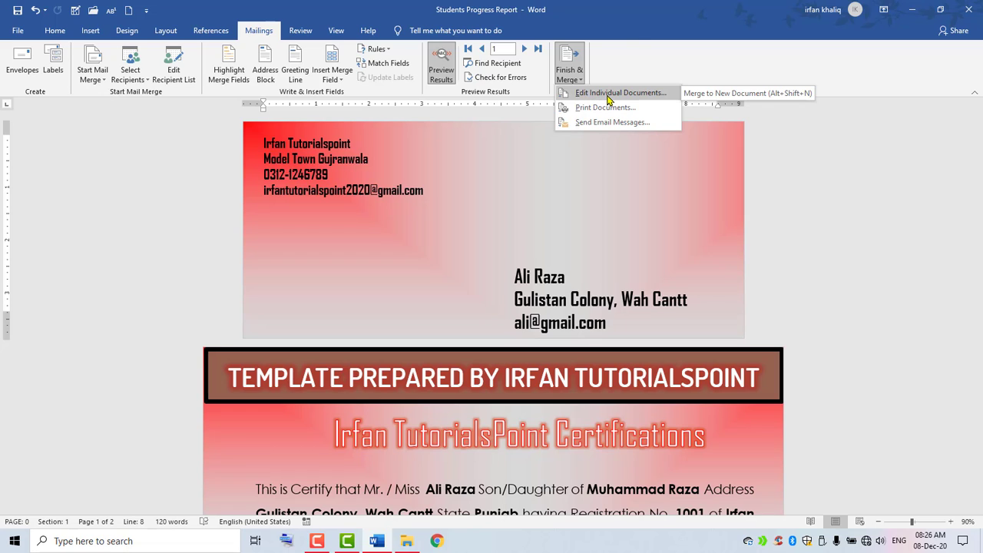
pyautogui.click(607, 93)
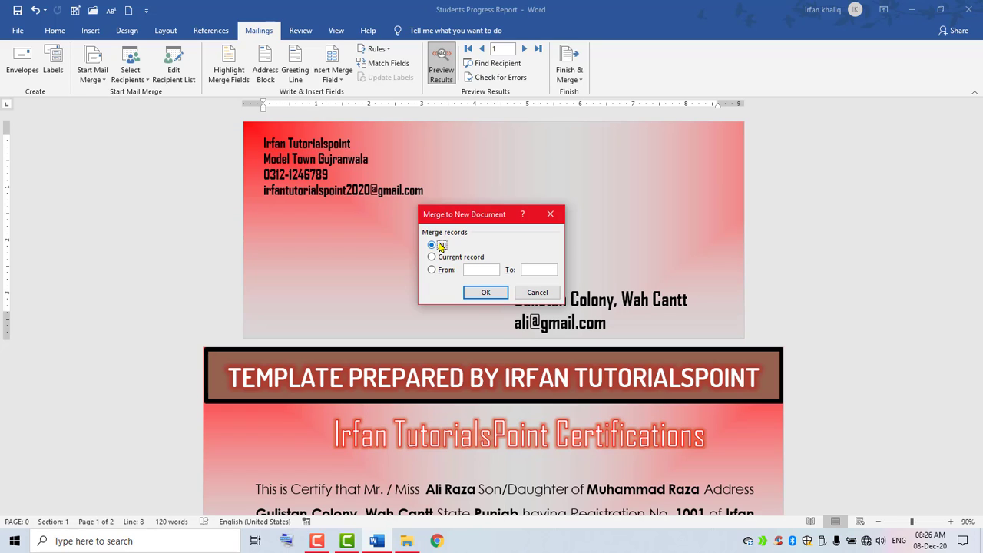
pyautogui.click(485, 293)
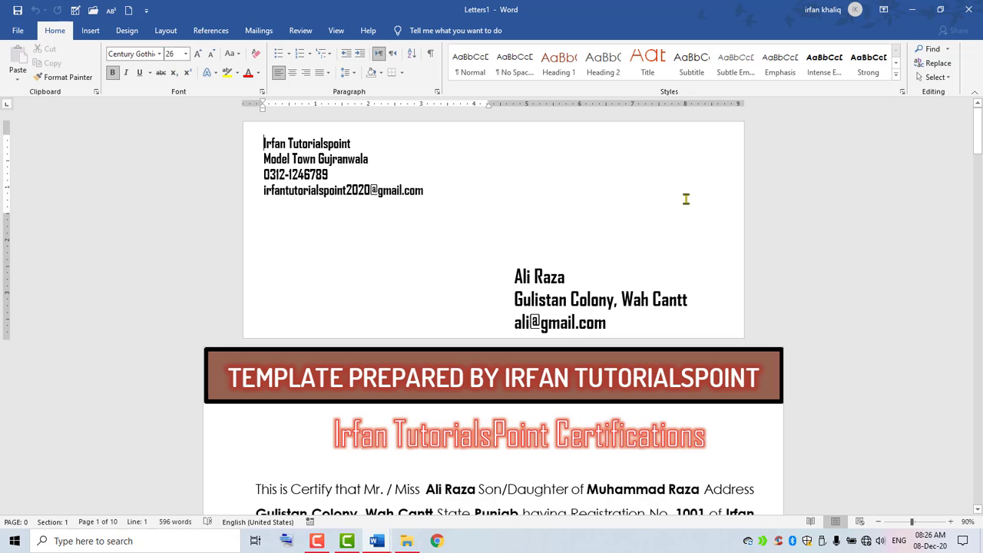
# Scroll down through the merged Letters1 pages and back up, then open the File menu.
pyautogui.moveTo(979, 139); pyautogui.dragTo(979, 492)
pyautogui.moveTo(973, 411); pyautogui.dragTo(977, 108)
pyautogui.click(17, 30)
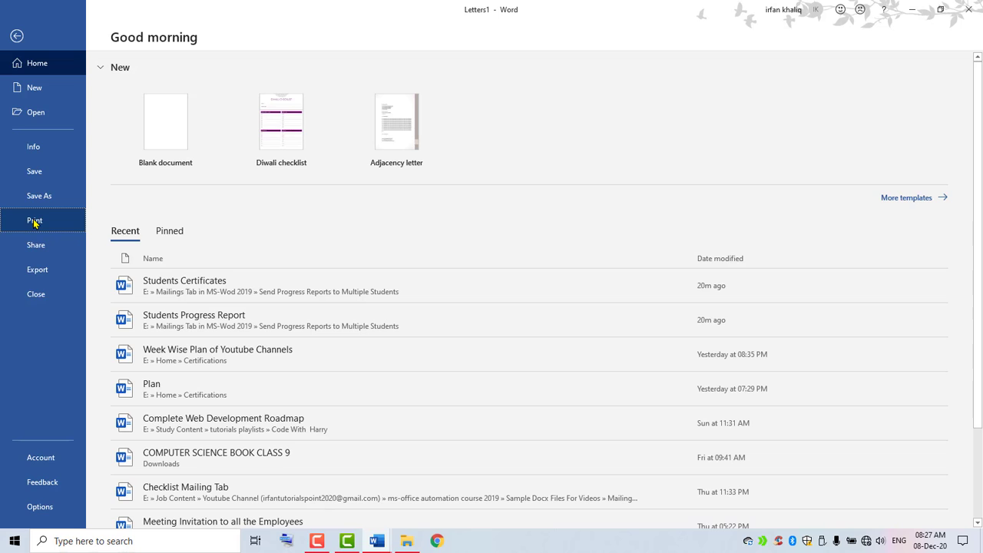
# Page through the print preview to page 5 at 100% and back to page 1, then exit.
pyautogui.click(35, 222)
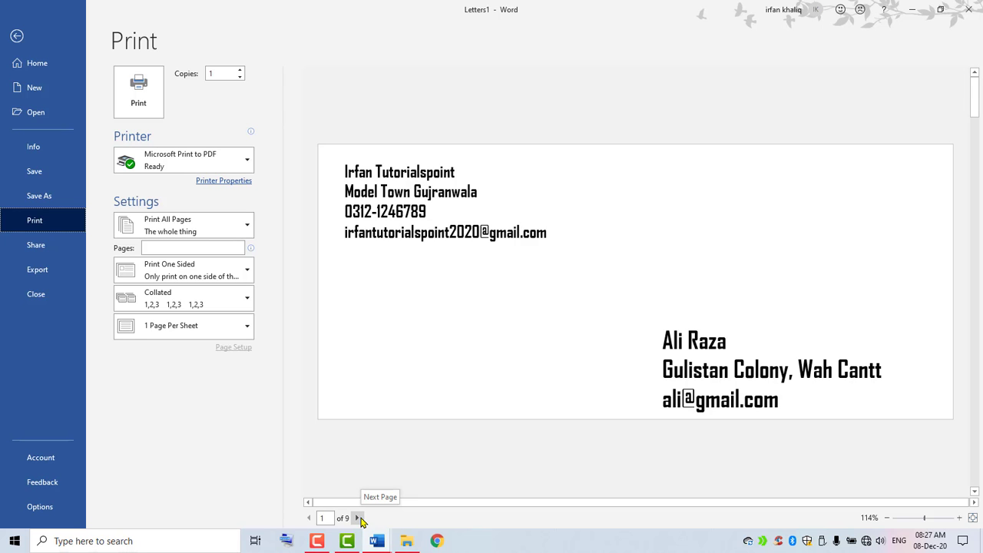
pyautogui.click(362, 521)
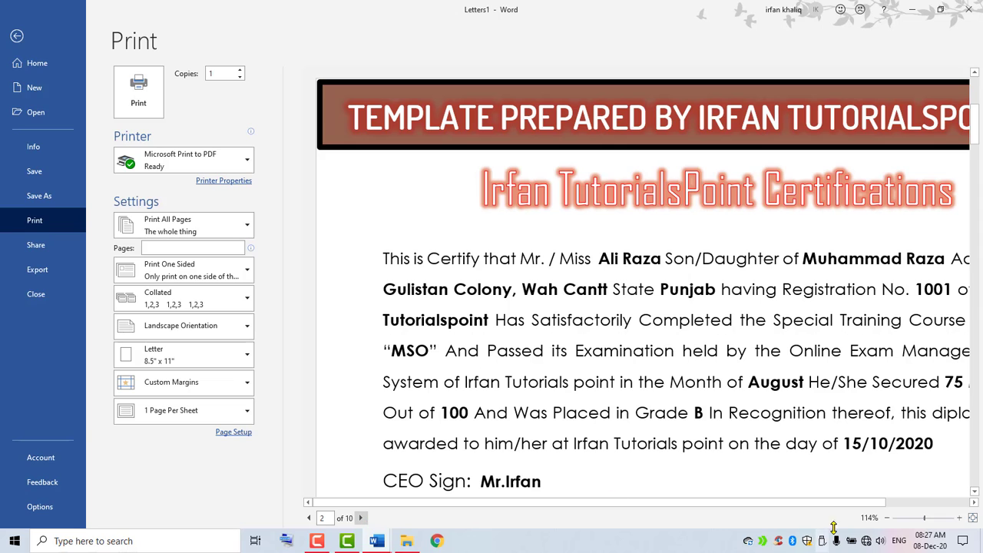
pyautogui.click(885, 518)
pyautogui.click(885, 518)
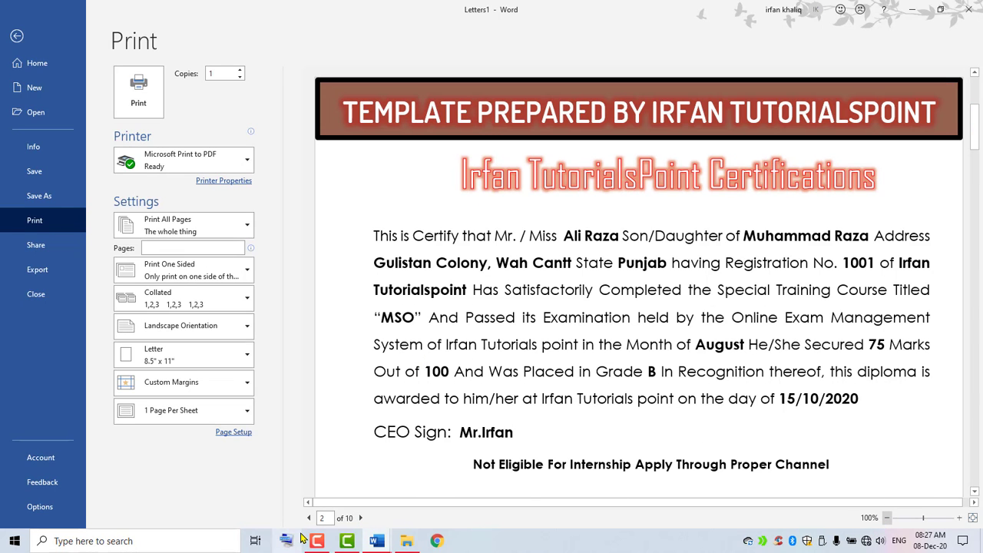
pyautogui.click(365, 522)
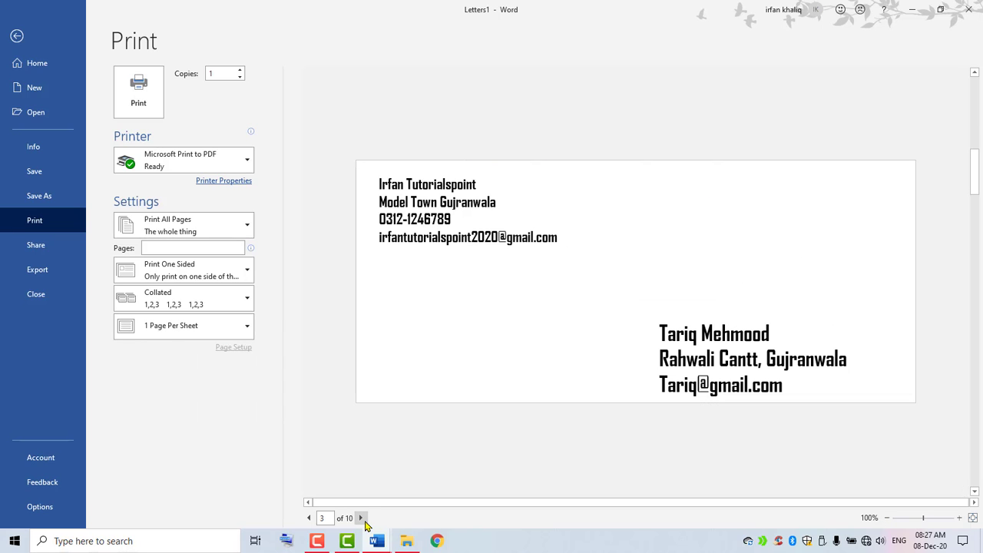
pyautogui.click(361, 518)
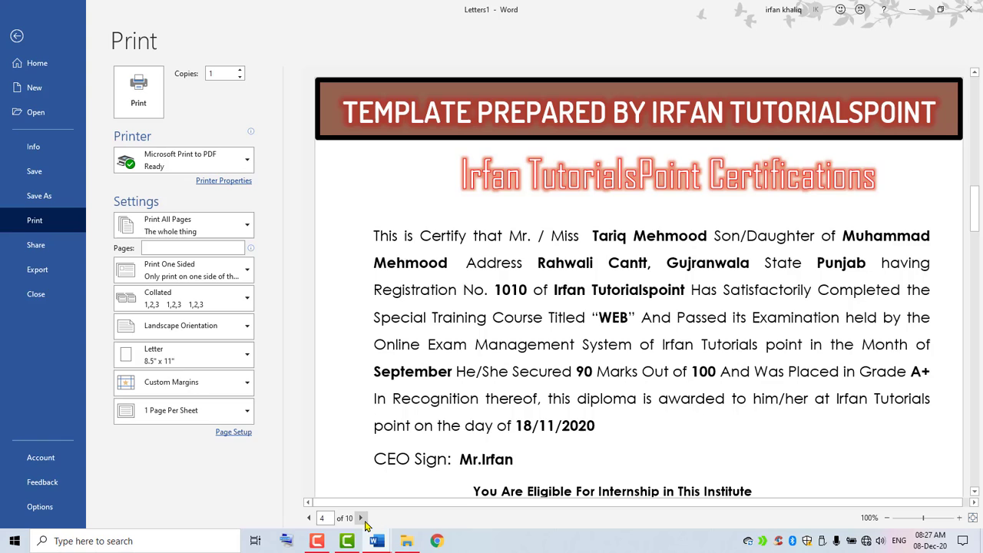
pyautogui.click(361, 518)
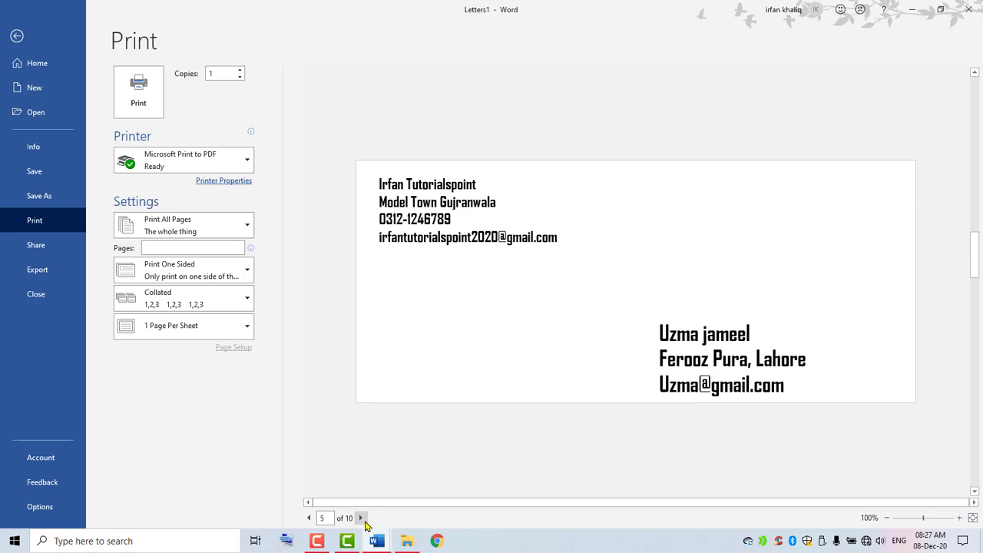
pyautogui.click(309, 518)
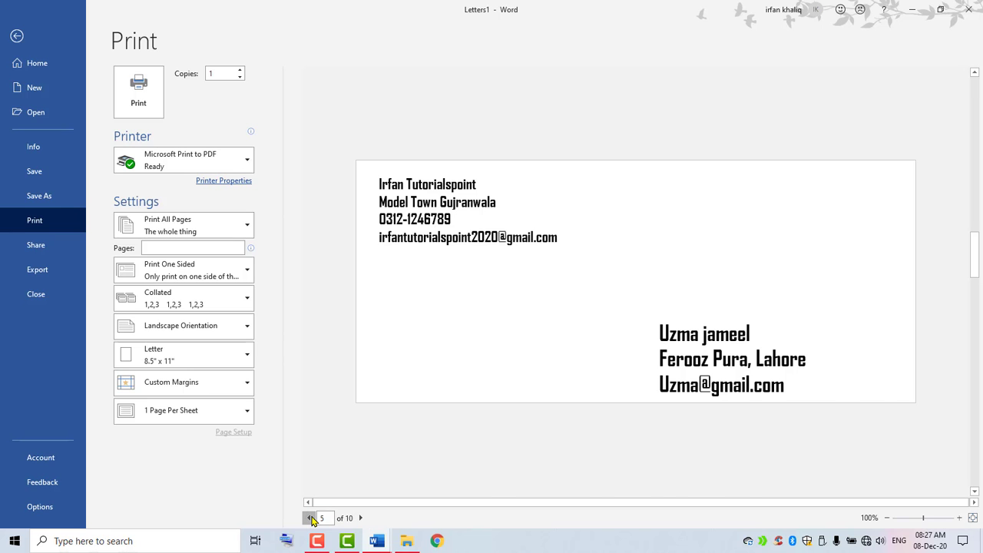
pyautogui.click(309, 518)
pyautogui.click(309, 519)
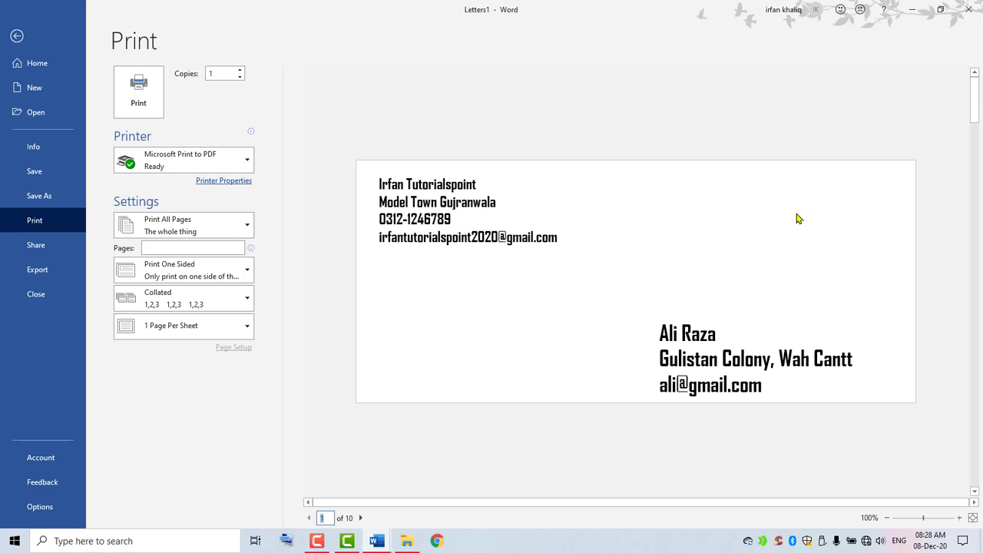
pyautogui.press('Escape')
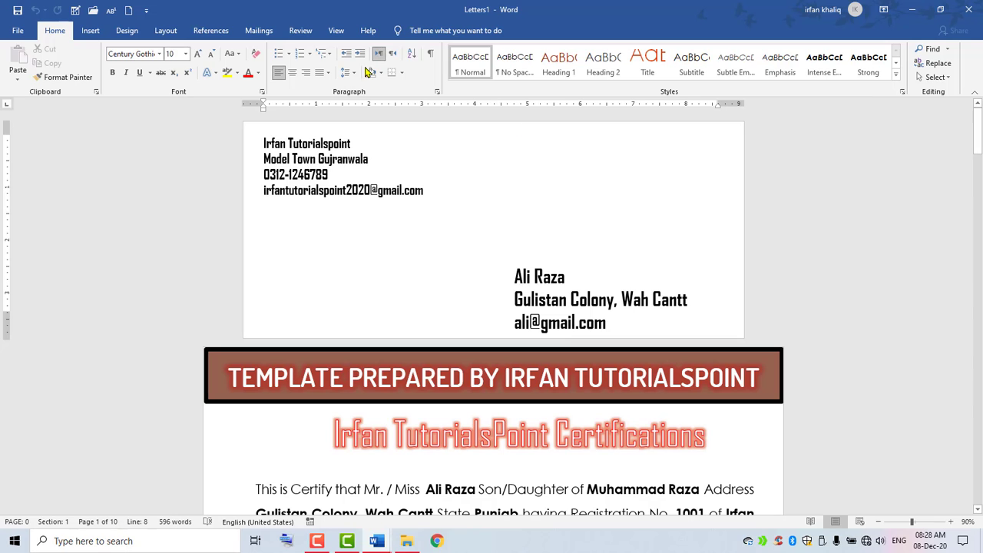
# Open the Labels dialog from the Mailings ribbon.
pyautogui.click(255, 31)
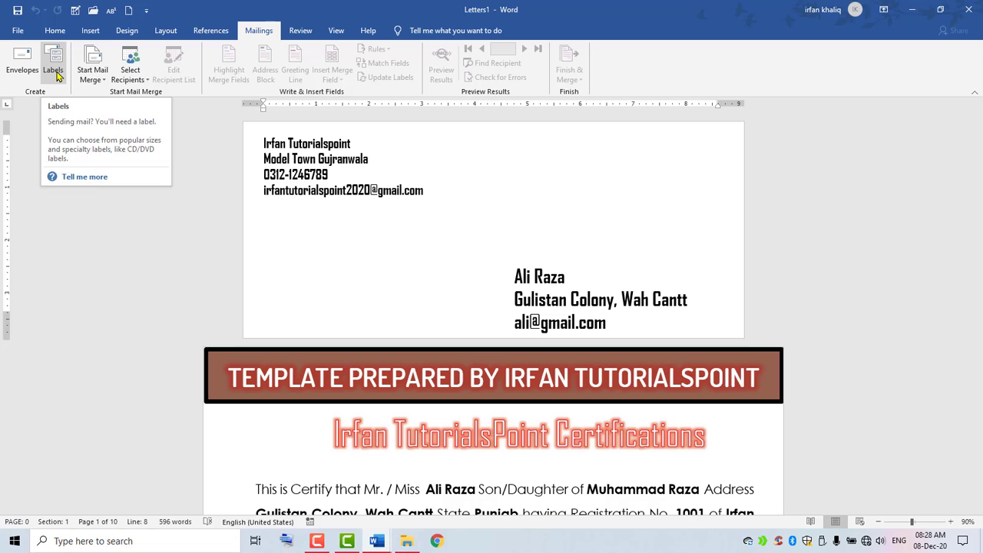
pyautogui.click(56, 74)
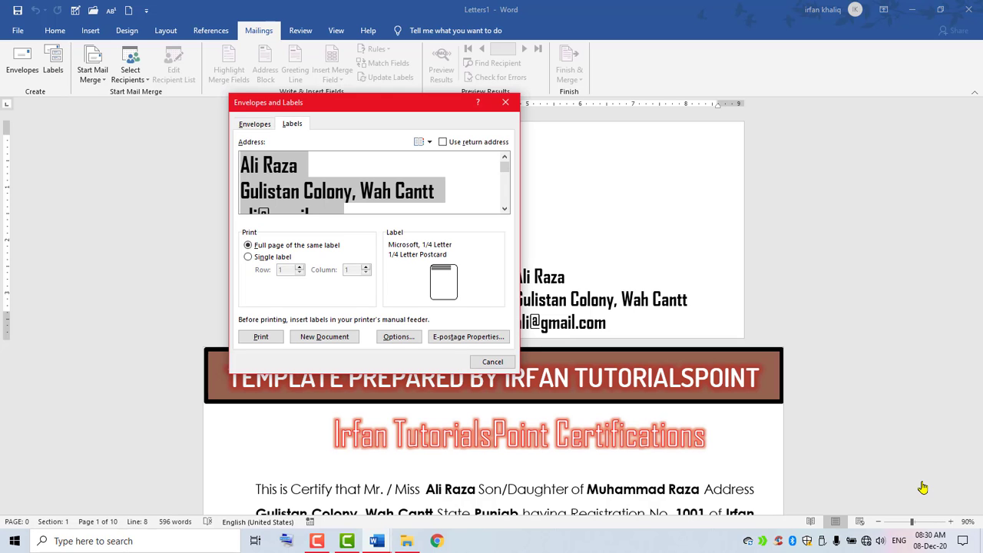
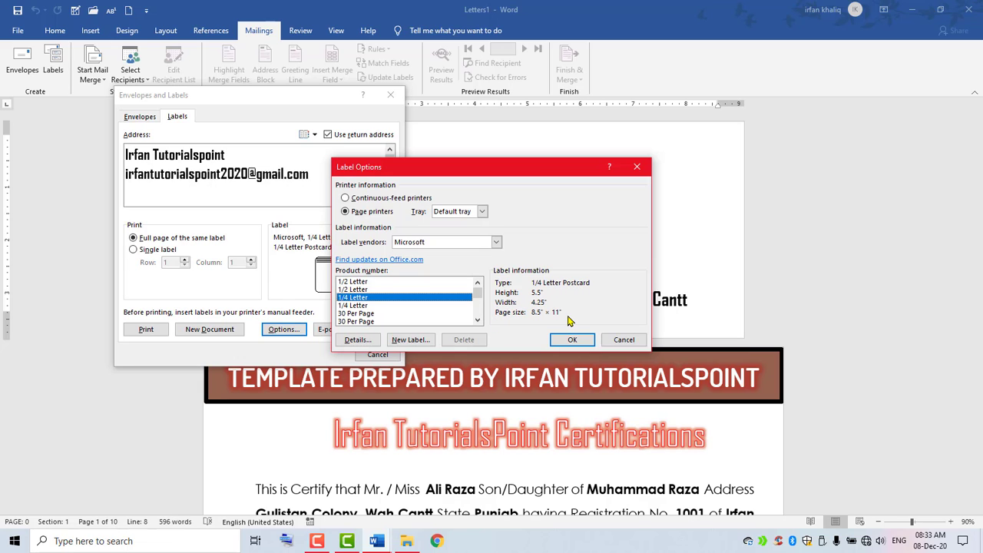
# Compare the Size 10 and Size 11 envelope label sizes in Label Options.
pyautogui.moveTo(478, 290); pyautogui.dragTo(479, 307)
pyautogui.click(349, 304)
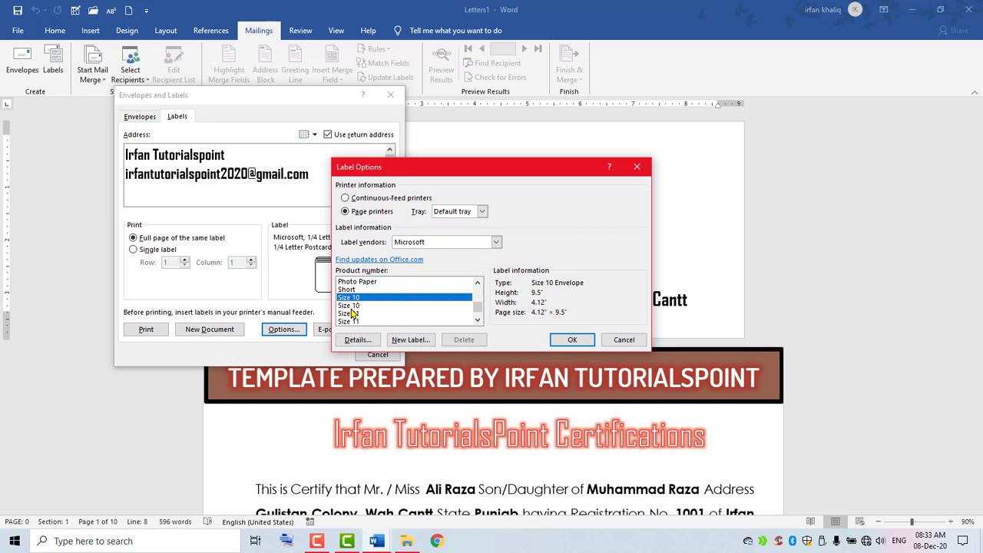
pyautogui.click(354, 314)
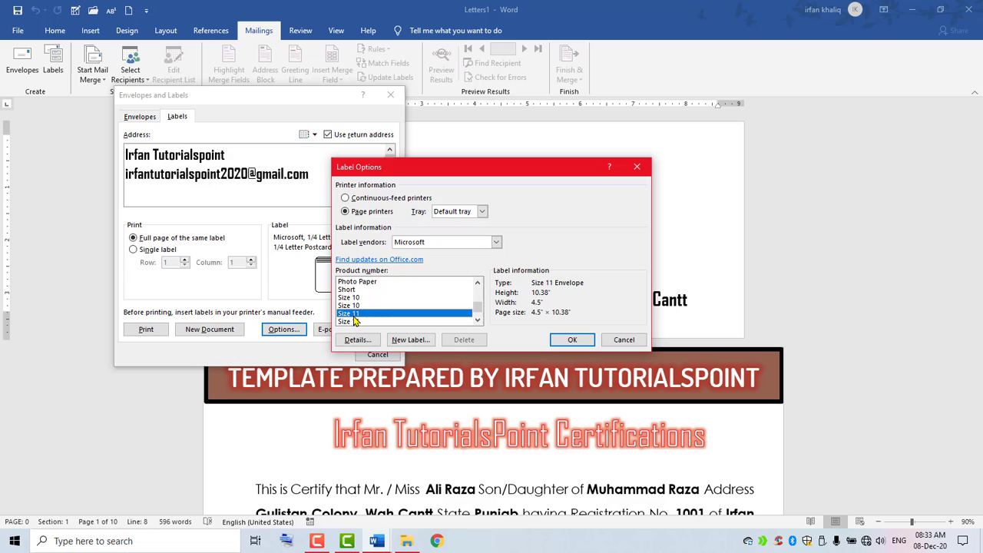
pyautogui.click(355, 321)
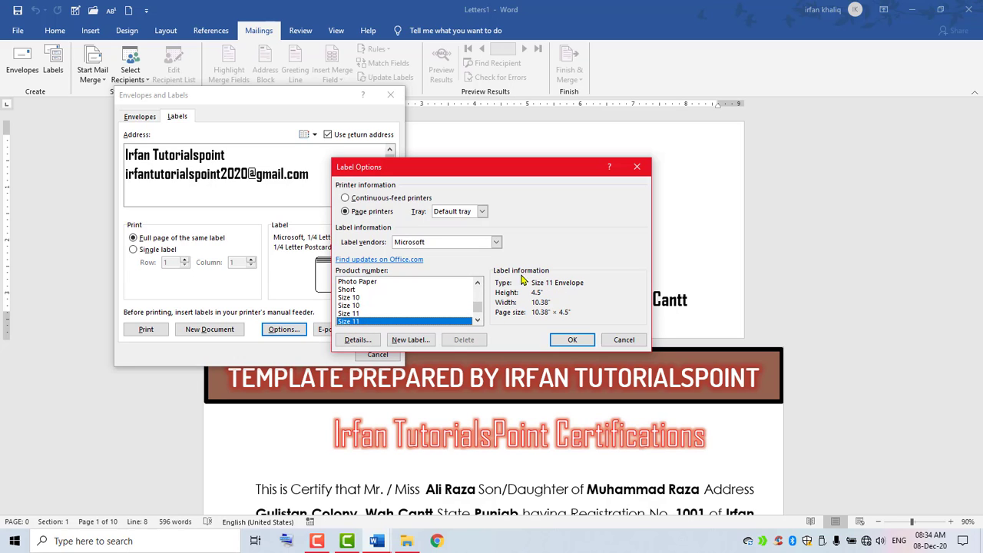
pyautogui.click(478, 284)
pyautogui.scroll(3, 478, 286)
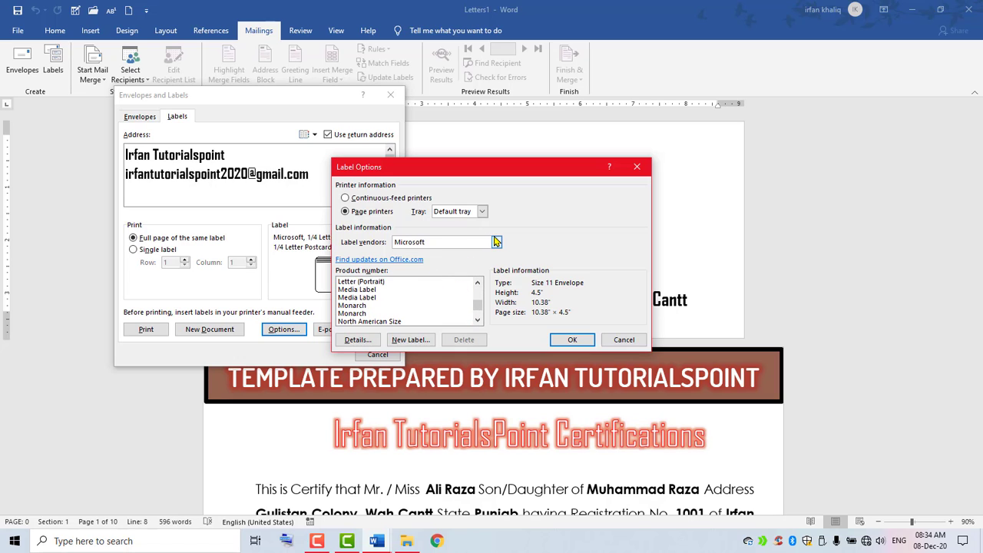
# Check the A-ONE 28171 label, then settle on Microsoft 1/4 Letter Postcard and confirm.
pyautogui.click(496, 242)
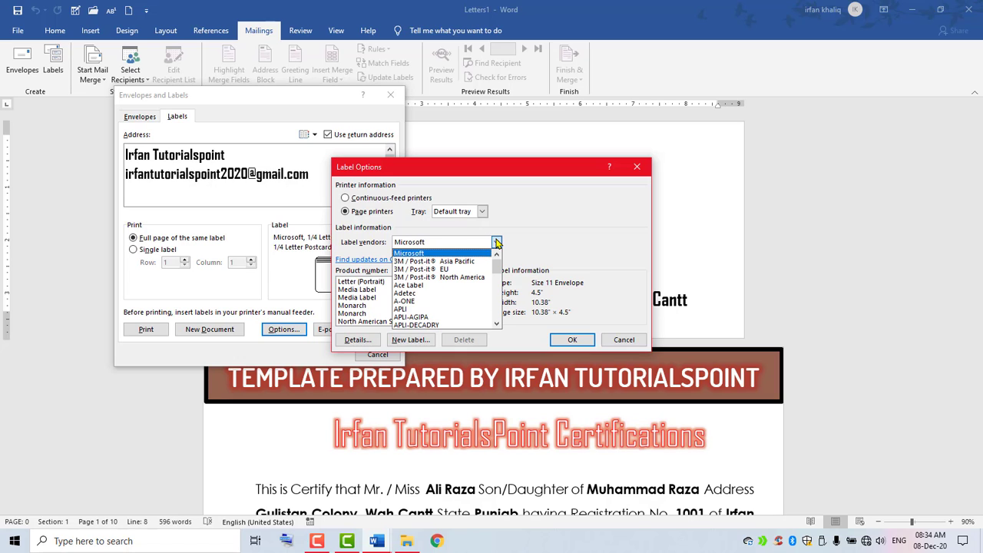
pyautogui.click(428, 301)
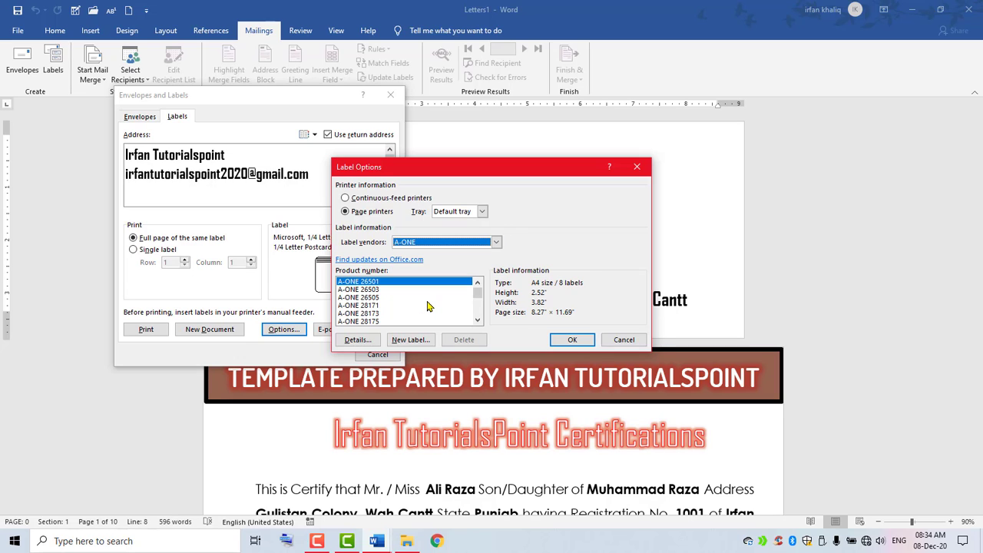
pyautogui.click(342, 290)
pyautogui.click(373, 306)
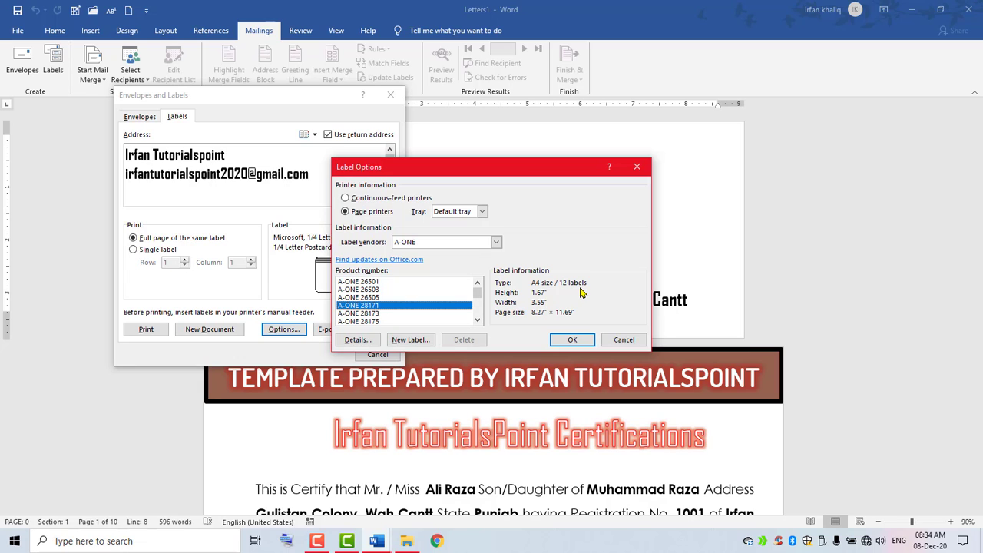
pyautogui.click(496, 241)
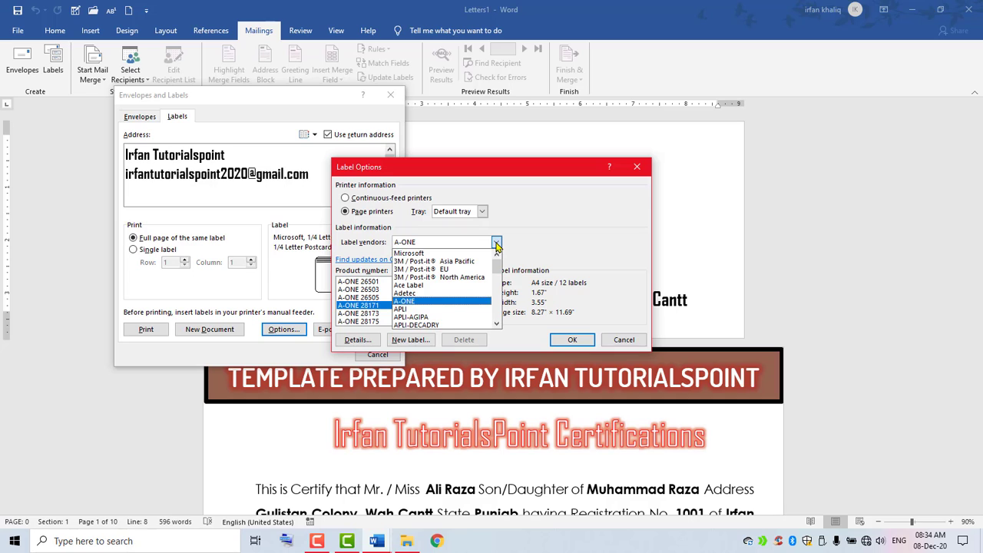
pyautogui.moveTo(496, 269); pyautogui.dragTo(498, 292)
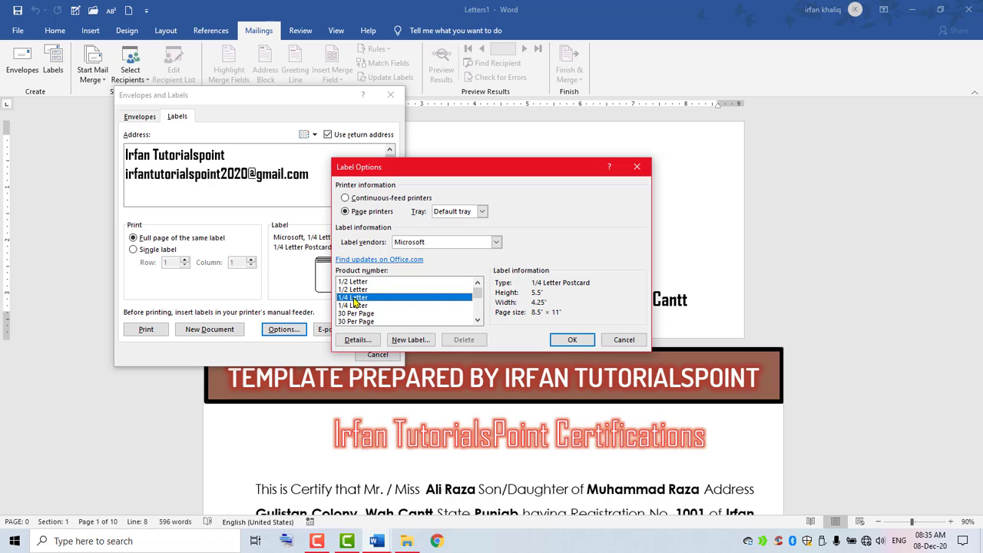
pyautogui.click(565, 344)
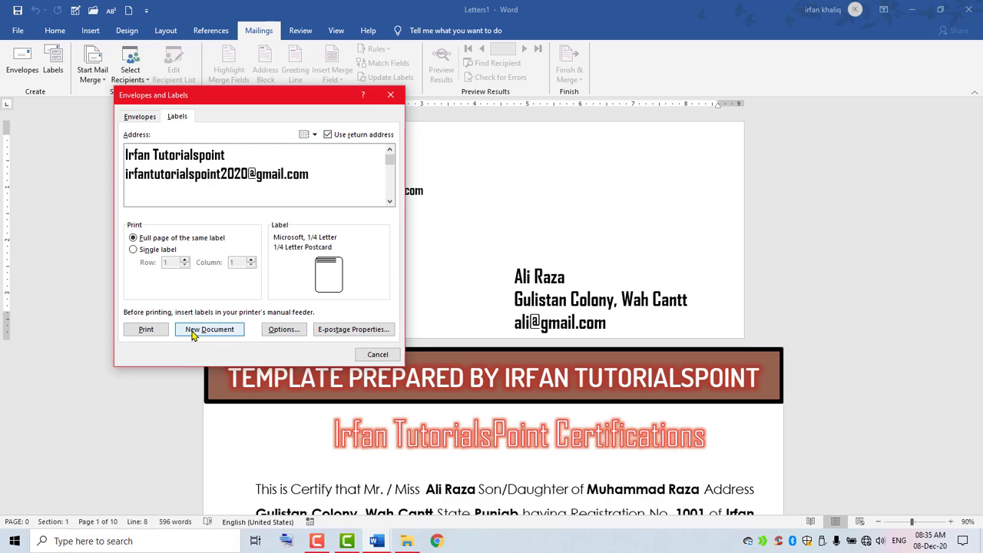
# Create the Labels1 label document, saving the return address as default, and scroll through it.
pyautogui.click(192, 331)
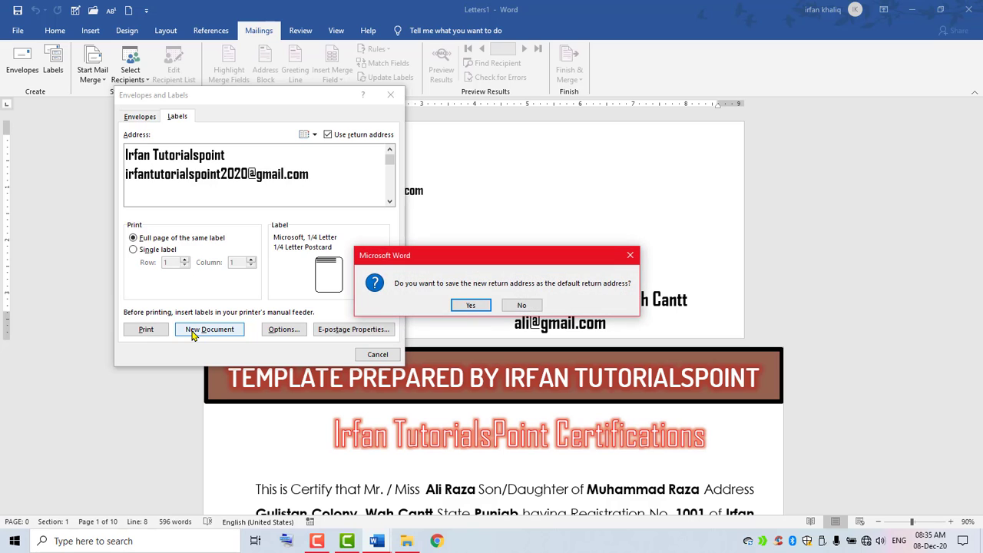
pyautogui.click(476, 305)
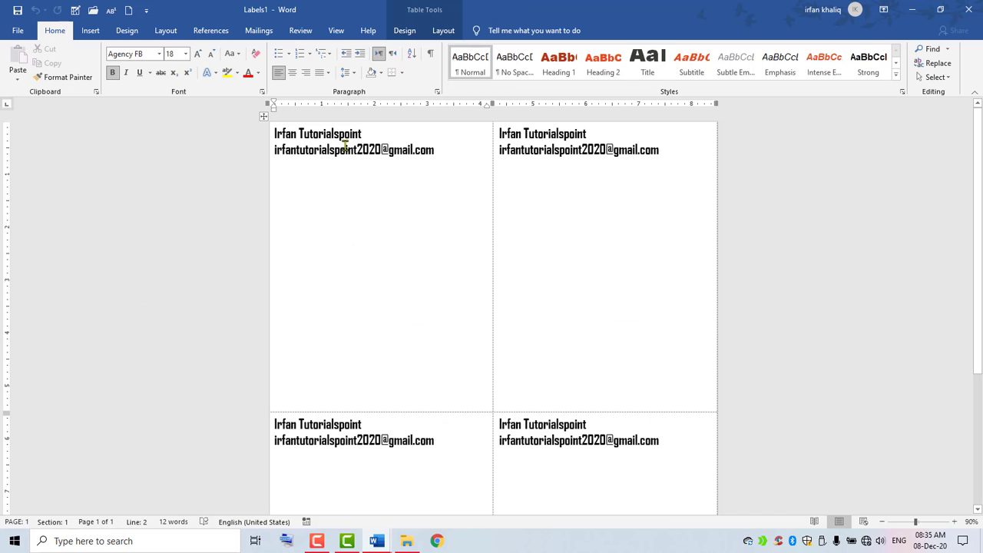
pyautogui.moveTo(980, 219); pyautogui.dragTo(981, 297)
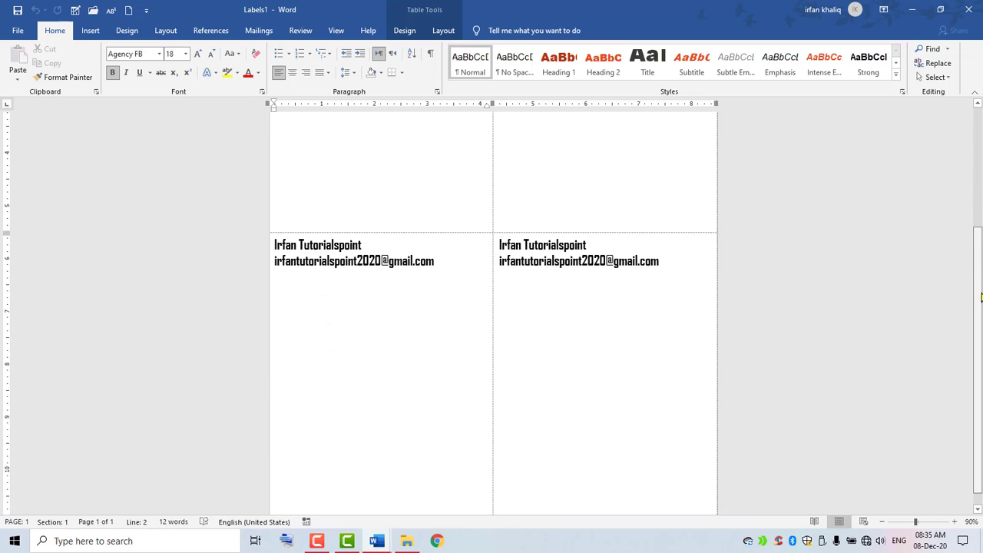
pyautogui.scroll(5, 980, 297)
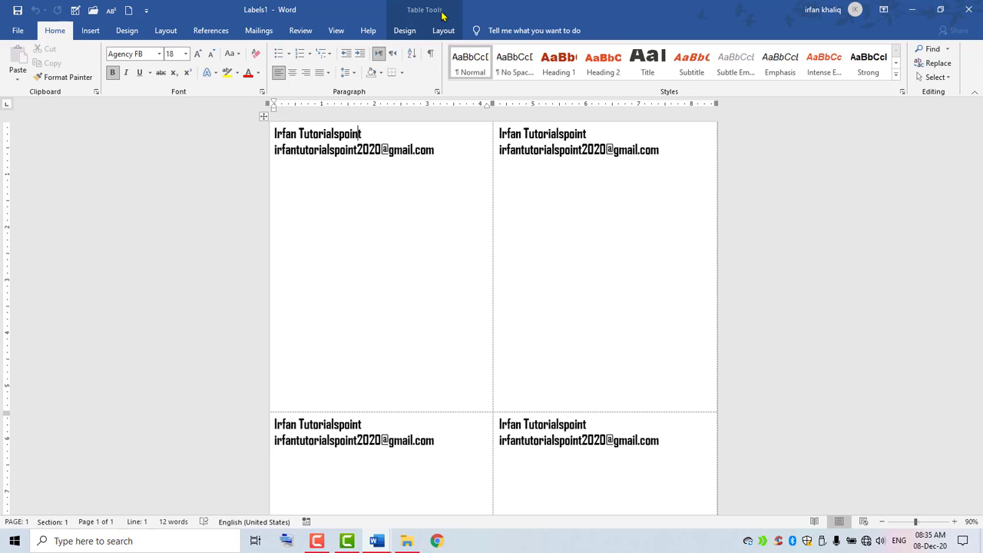
# Apply the dark red List Table style to the label table, giving white text.
pyautogui.click(402, 31)
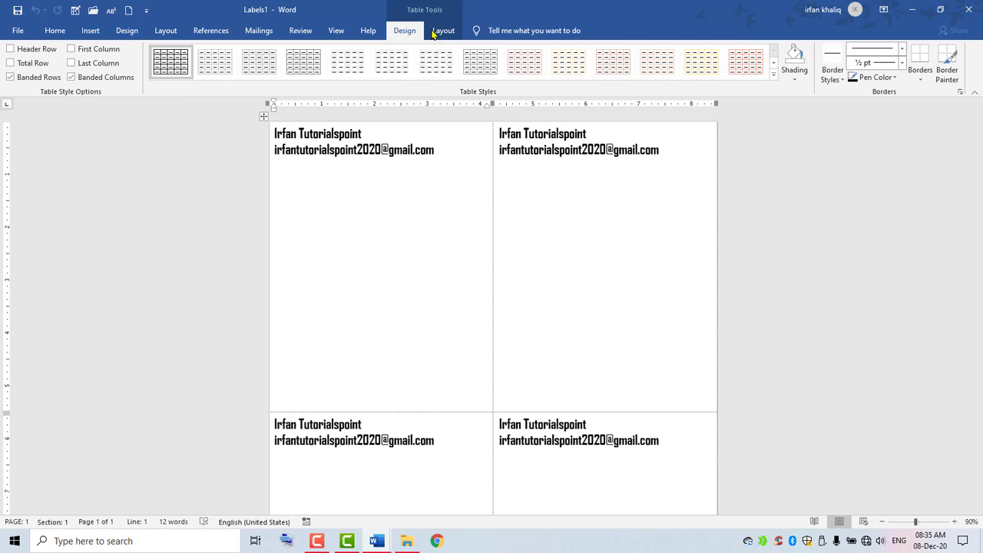
pyautogui.click(446, 31)
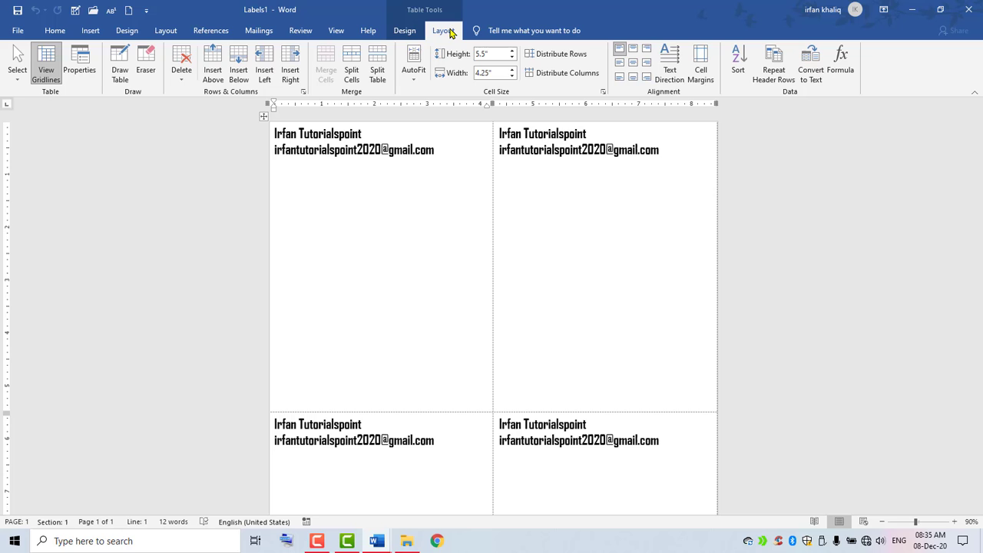
pyautogui.click(345, 151)
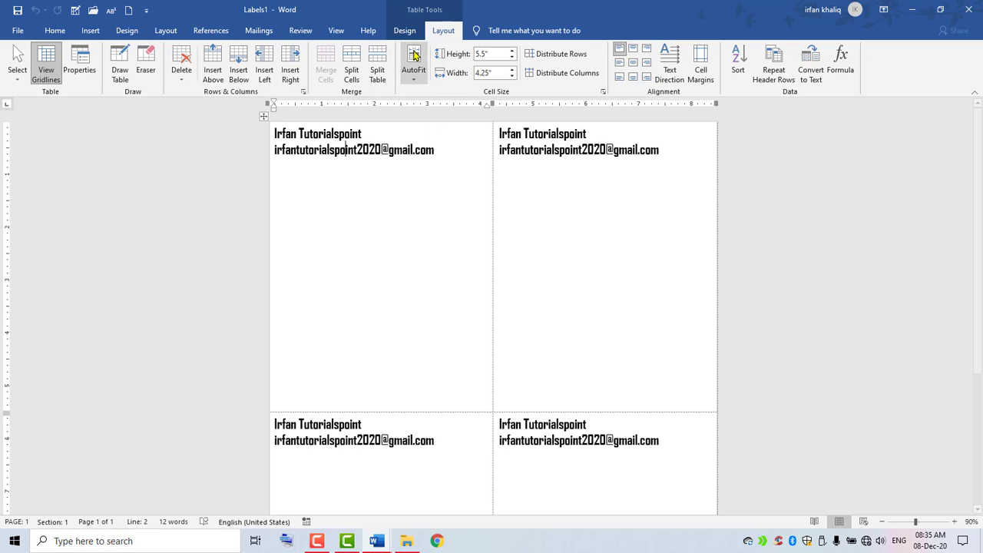
pyautogui.click(398, 32)
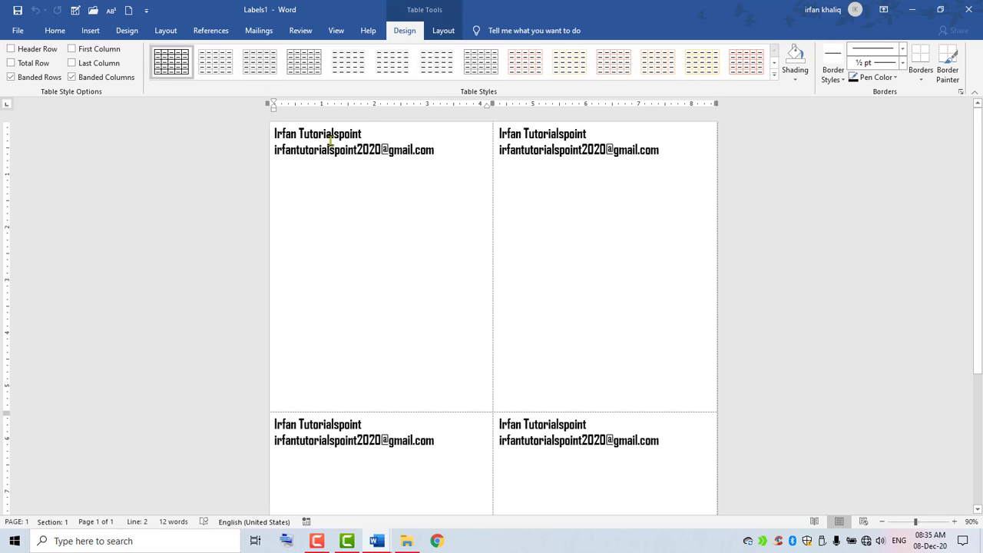
pyautogui.moveTo(452, 157); pyautogui.dragTo(298, 134)
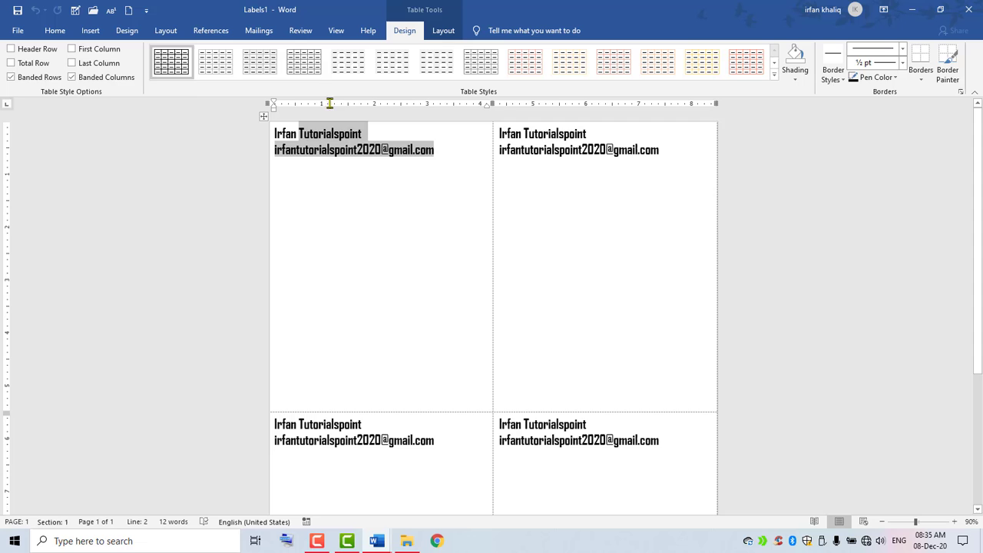
pyautogui.click(774, 74)
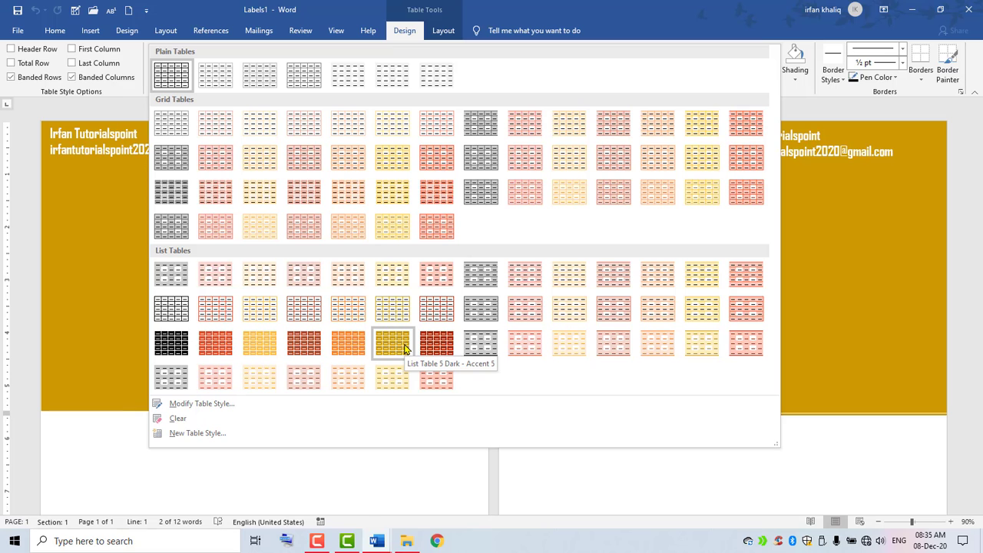
pyautogui.click(435, 344)
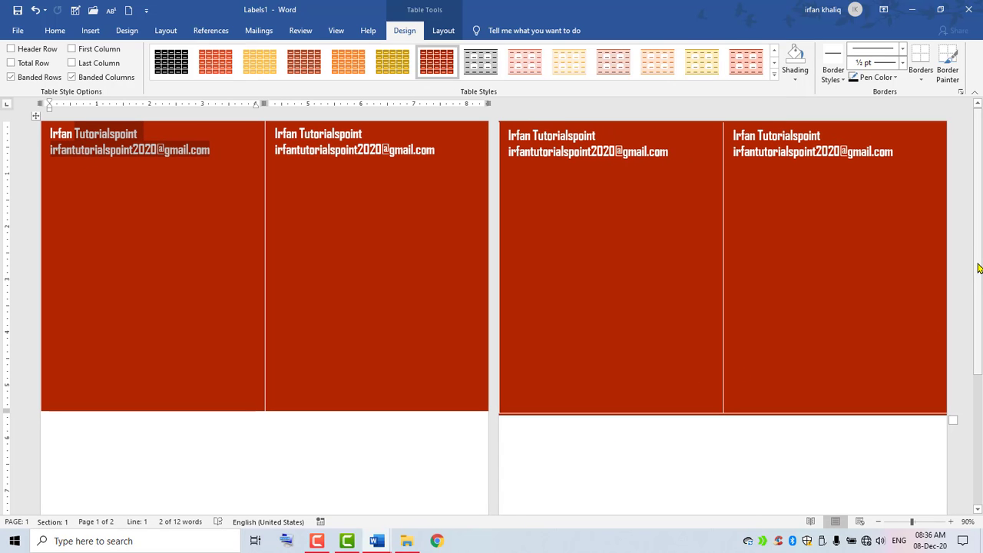
pyautogui.moveTo(980, 273)
pyautogui.mouseDown()
pyautogui.moveTo(979, 437)
pyautogui.moveTo(980, 265)
pyautogui.mouseUp()
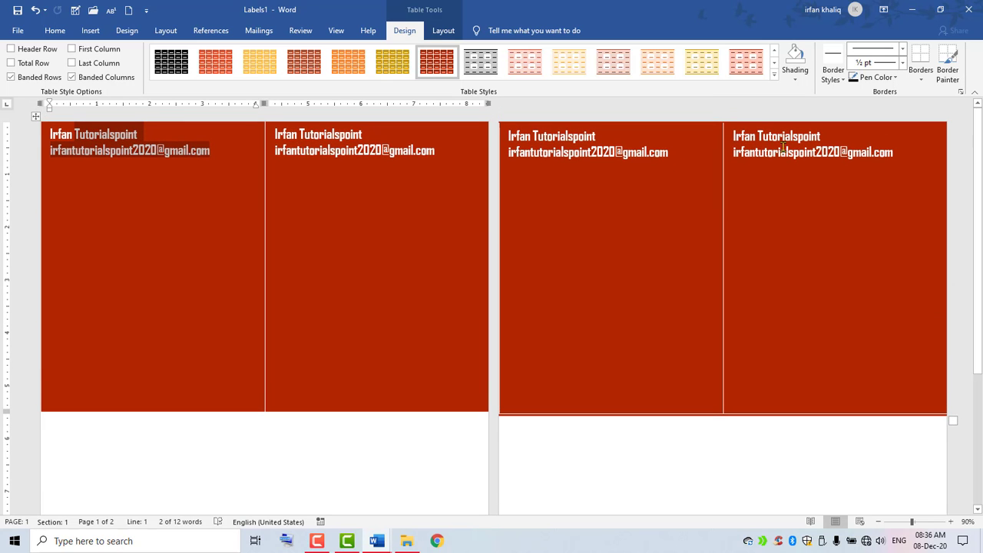
# Lower the first label row's height to 0.7".
pyautogui.click(443, 31)
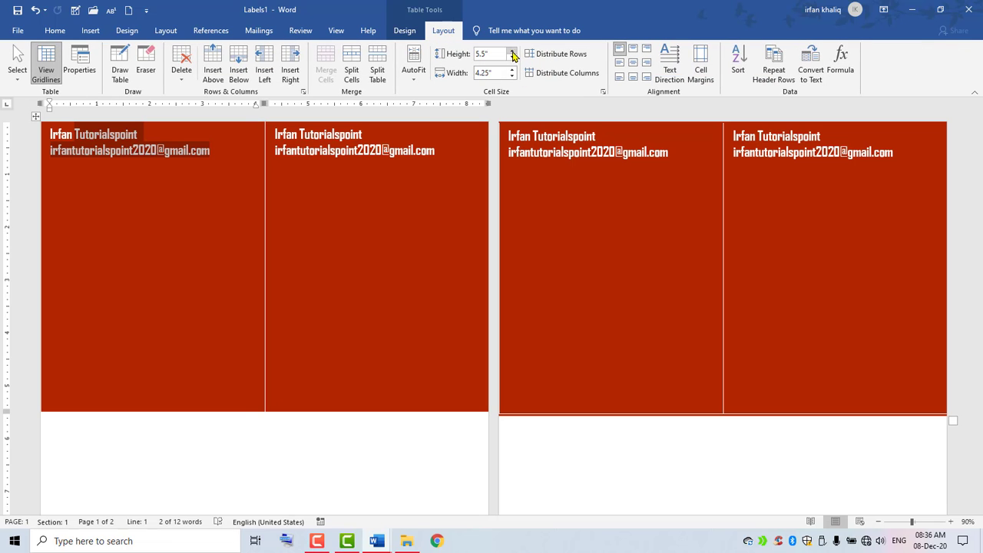
pyautogui.click(512, 60)
pyautogui.click(513, 60)
pyautogui.click(513, 60)
pyautogui.click(513, 60)
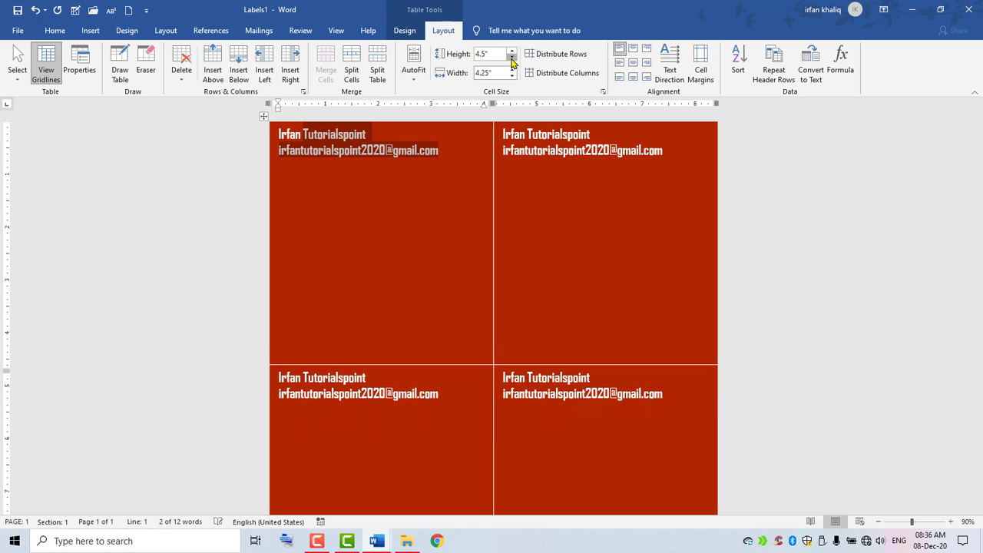
pyautogui.click(513, 60)
pyautogui.click(513, 60)
pyautogui.click(513, 60)
pyautogui.click(513, 60)
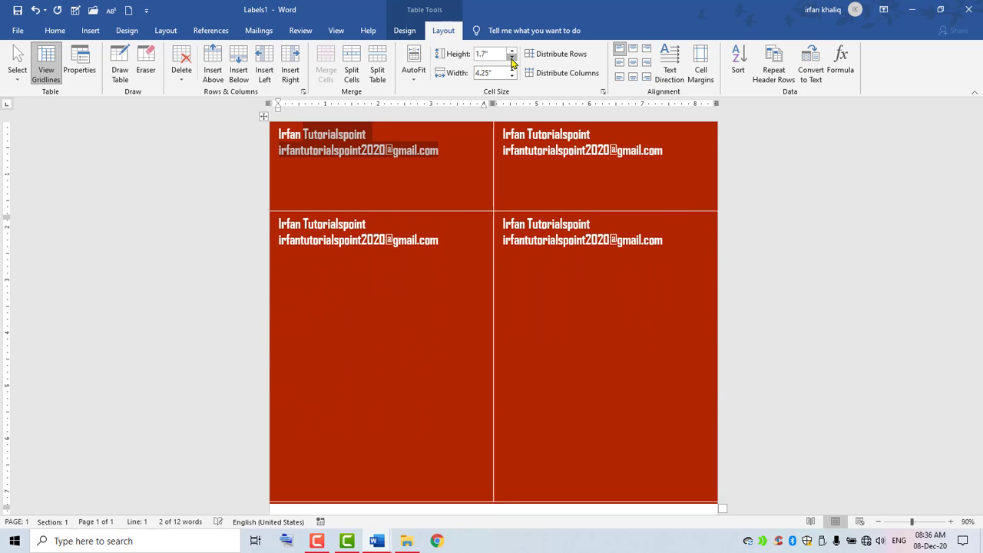
pyautogui.click(513, 60)
pyautogui.click(513, 60)
pyautogui.click(512, 60)
pyautogui.click(512, 60)
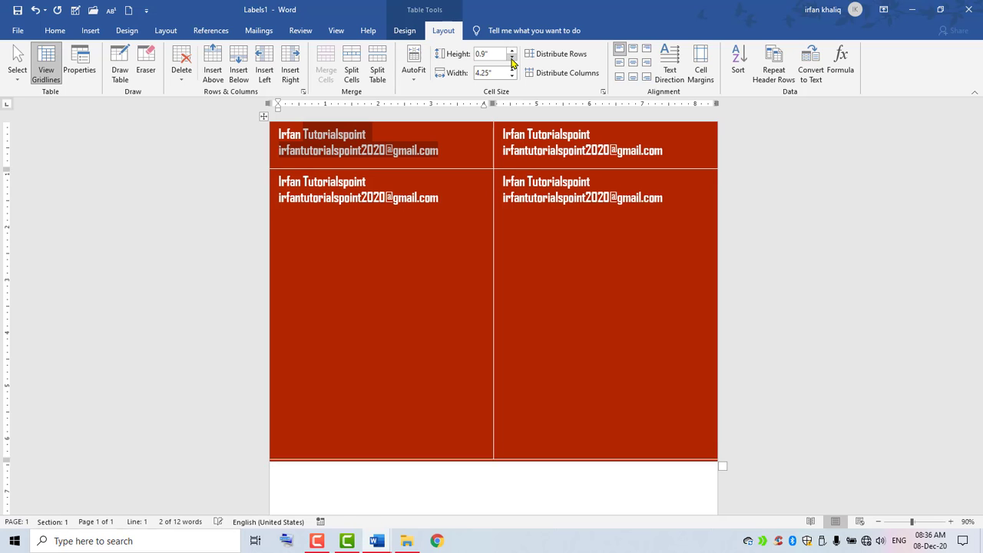
pyautogui.click(513, 60)
pyautogui.click(512, 60)
# Lower the second label row's height to 0.7" as well.
pyautogui.click(581, 338)
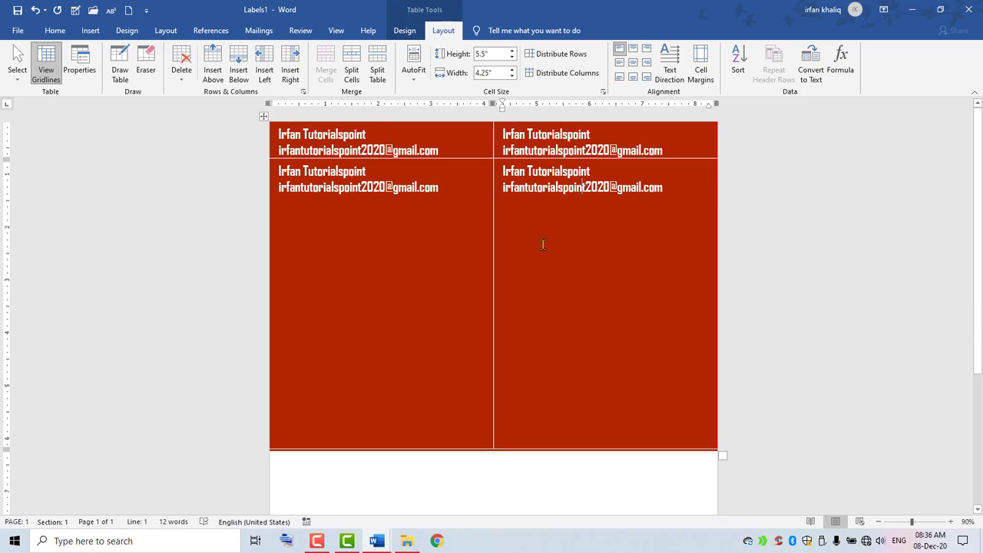
pyautogui.click(513, 60)
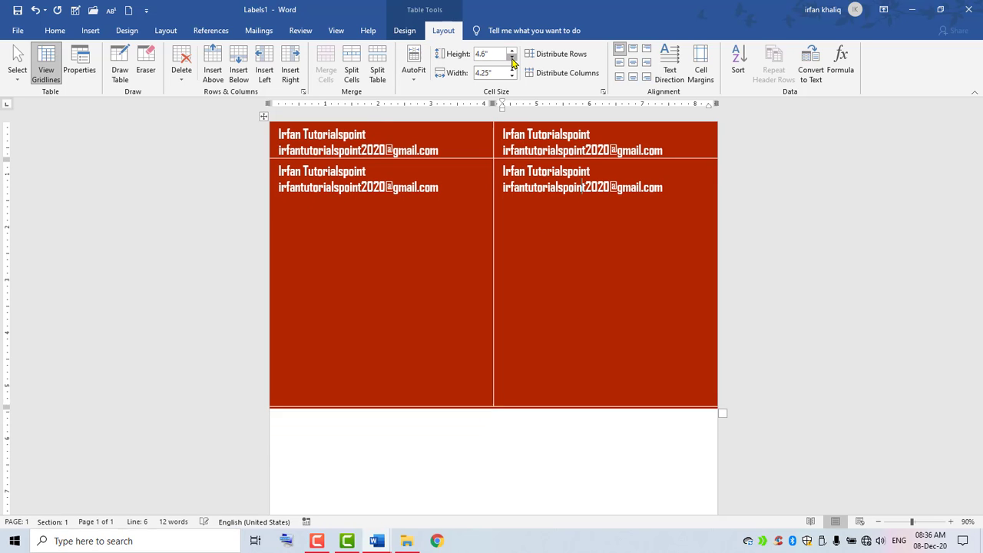
pyautogui.moveTo(513, 61); pyautogui.dragTo(513, 61)
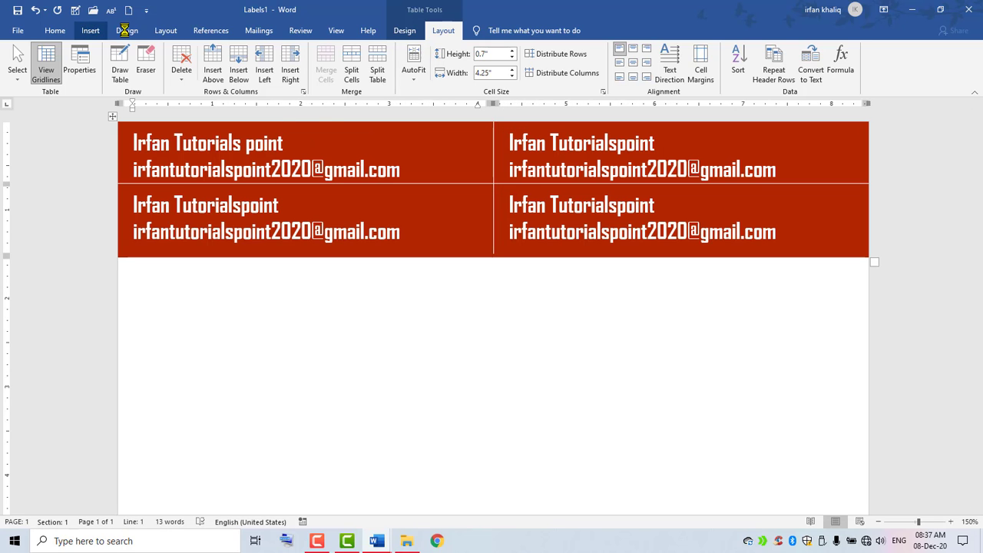
# Draw a Smiley Face shape at the right end of the top-left label.
pyautogui.click(90, 30)
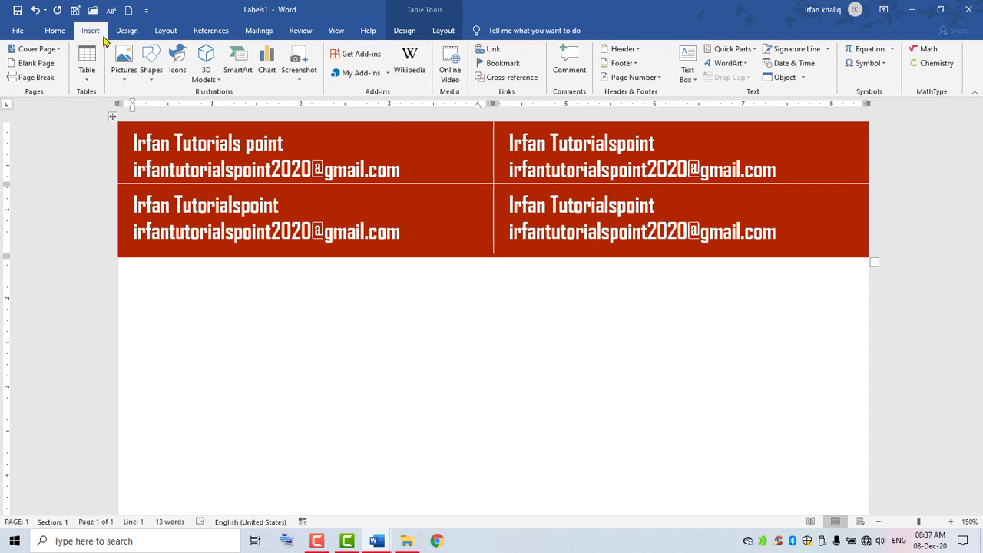
pyautogui.click(153, 81)
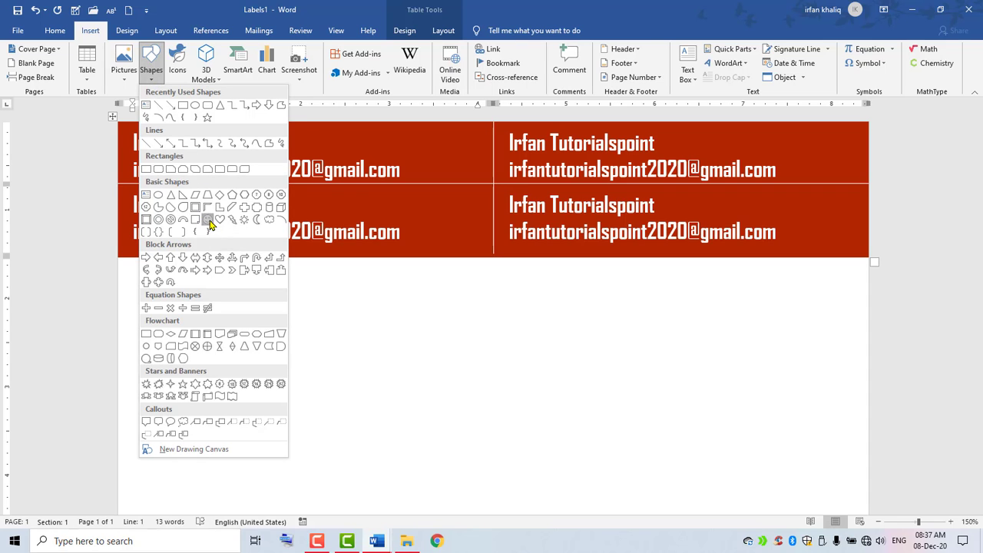
pyautogui.click(207, 219)
pyautogui.moveTo(420, 138)
pyautogui.mouseDown()
pyautogui.moveTo(467, 175)
pyautogui.moveTo(445, 143)
pyautogui.moveTo(450, 152)
pyautogui.mouseUp()
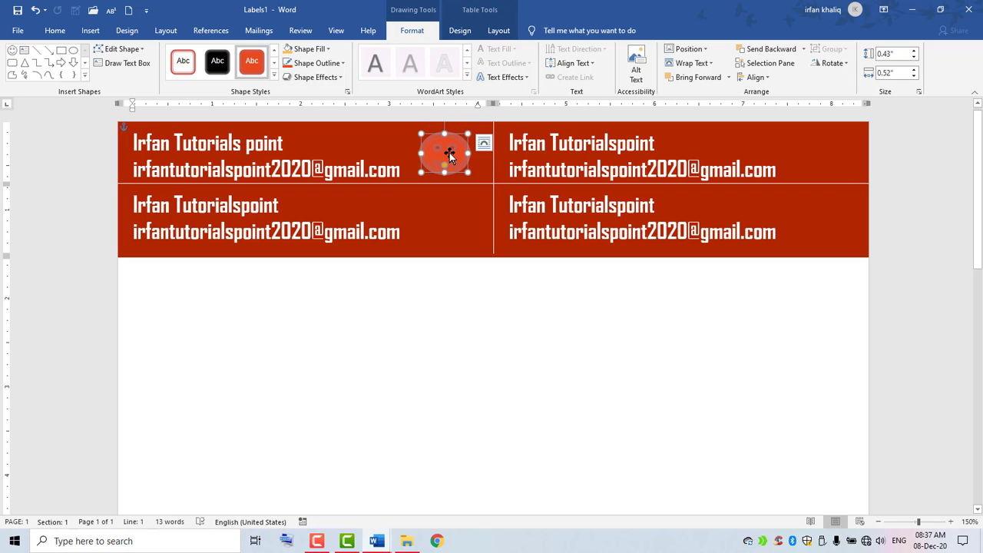
pyautogui.hotkey('ctrl', 'z')
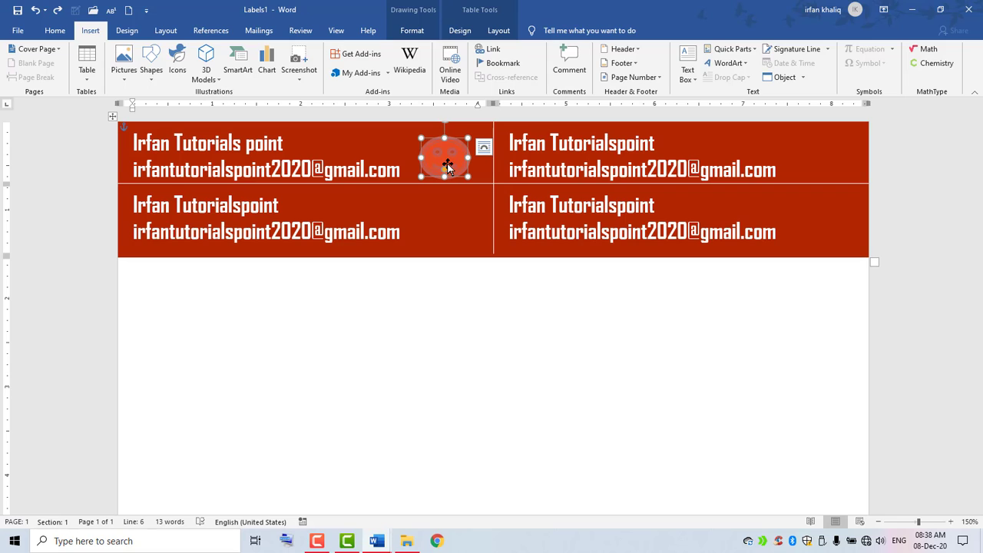
# Duplicate the smiley with Ctrl+D and place copies in the top-right, lower-left and lower-right labels.
pyautogui.hotkey('ctrl', 'd')
pyautogui.hotkey('ctrl', 'd')
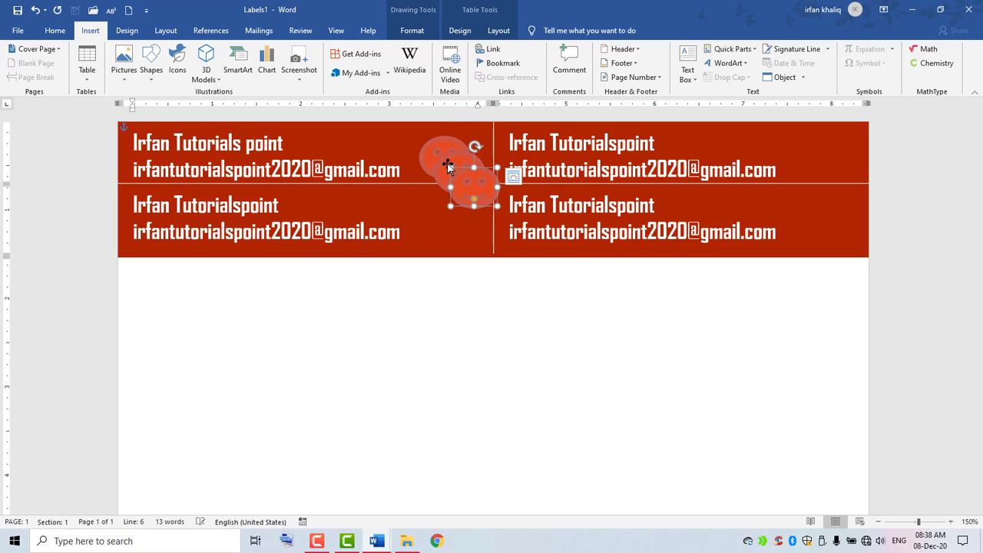
pyautogui.hotkey('ctrl', 'd')
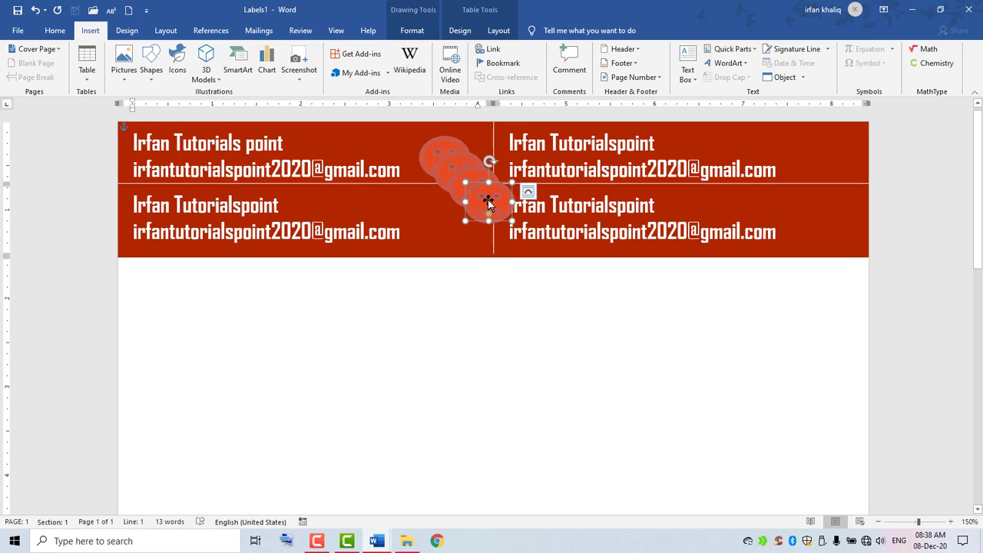
pyautogui.moveTo(470, 202); pyautogui.dragTo(822, 155)
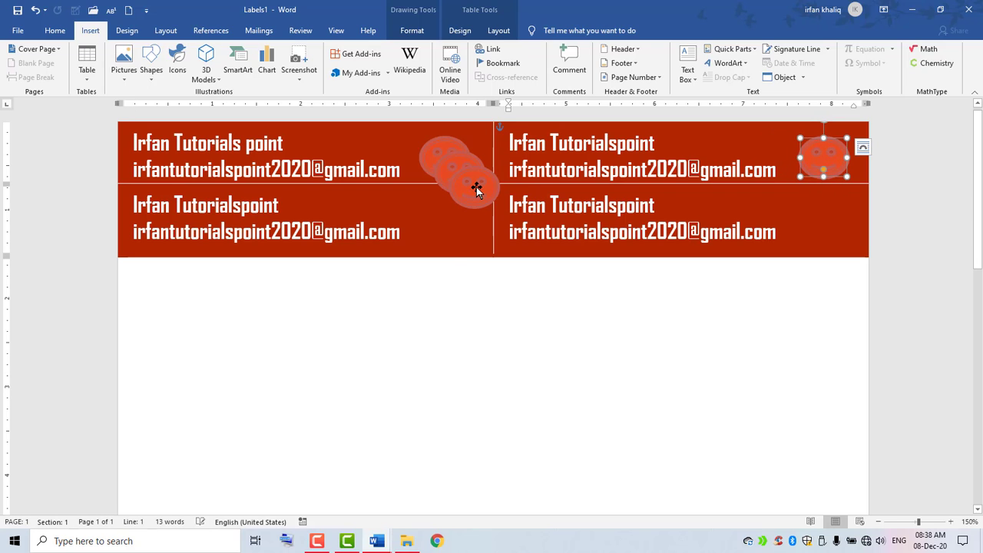
pyautogui.moveTo(476, 189); pyautogui.dragTo(450, 235)
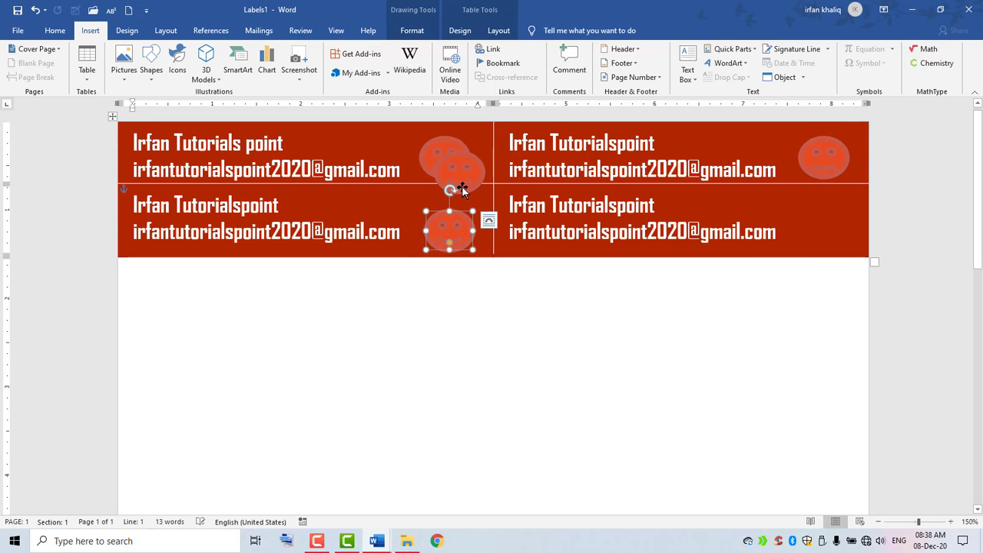
pyautogui.moveTo(464, 185); pyautogui.dragTo(826, 236)
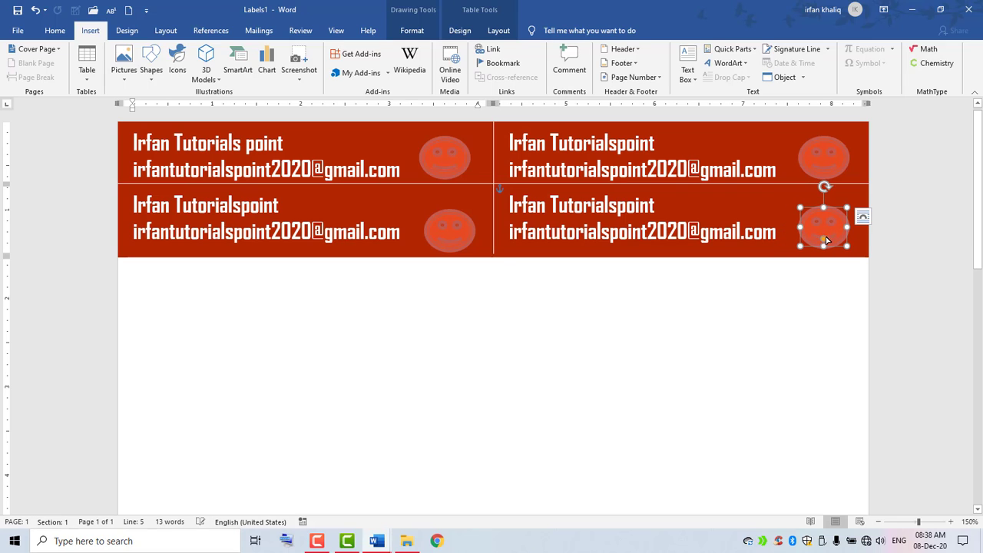
pyautogui.click(439, 320)
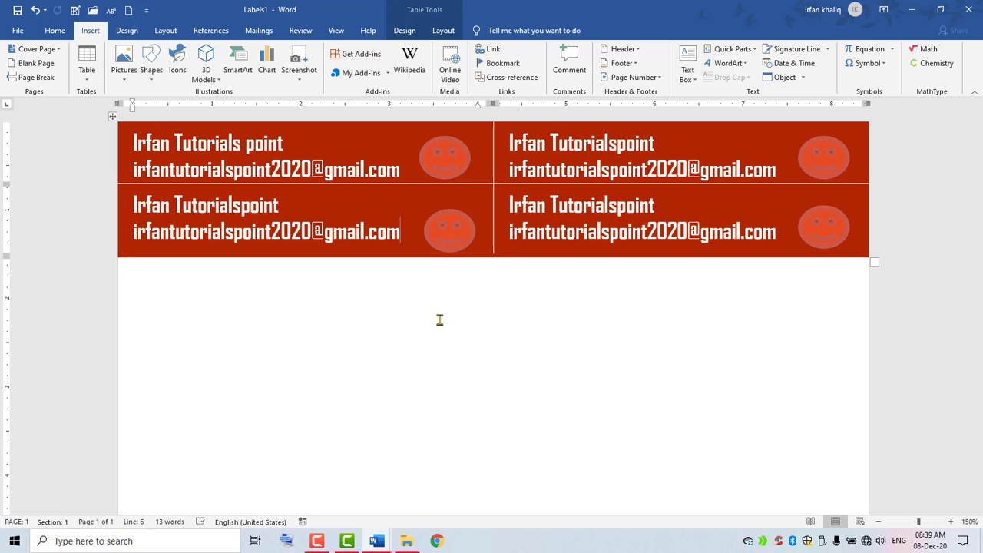
# Select the lower-left smiley, then go to the Print page in the File menu.
pyautogui.click(450, 226)
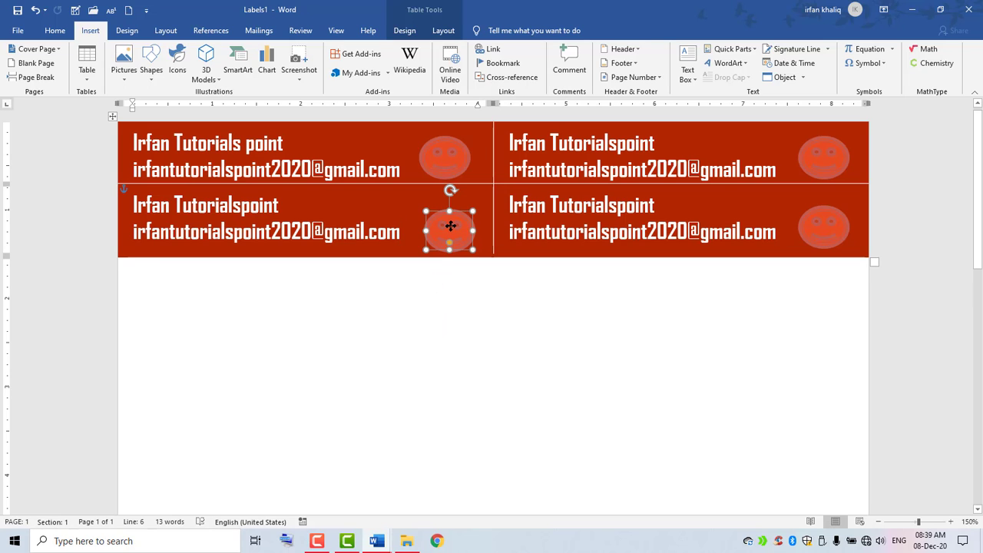
pyautogui.click(17, 30)
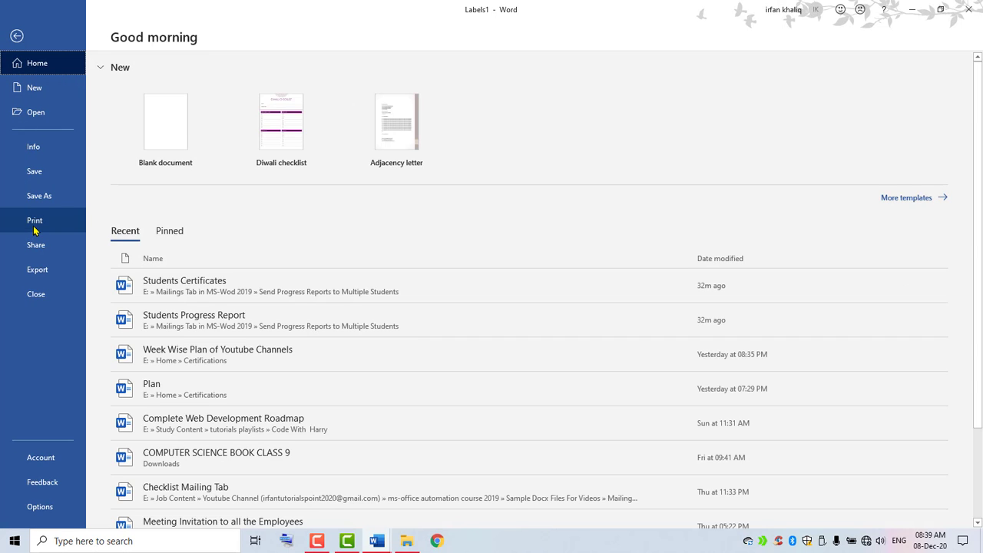
pyautogui.click(33, 229)
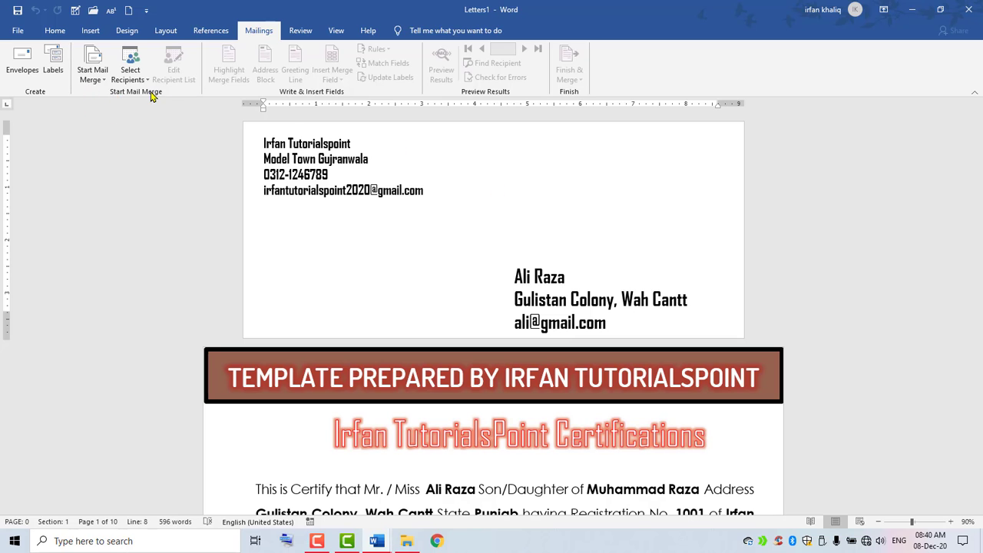
pyautogui.click(94, 86)
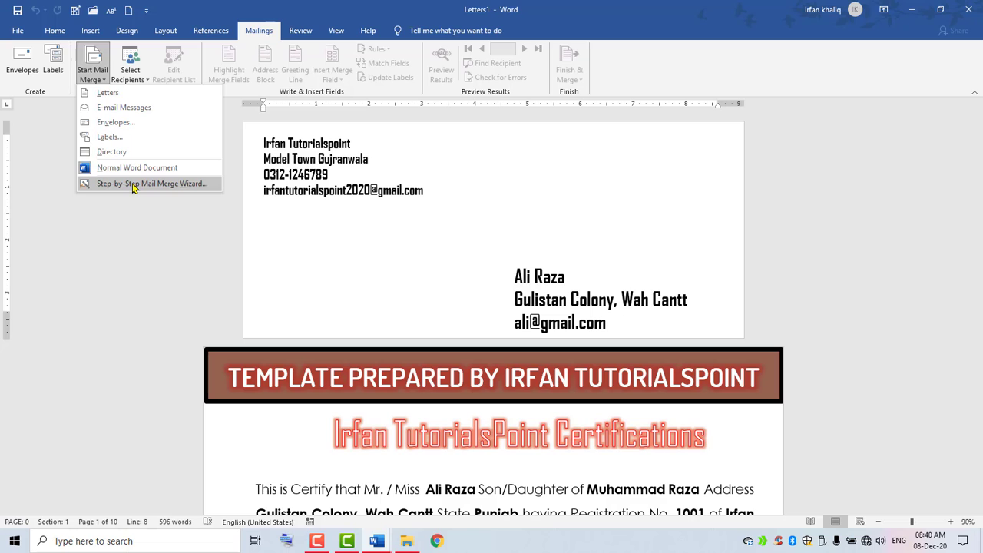
pyautogui.click(163, 253)
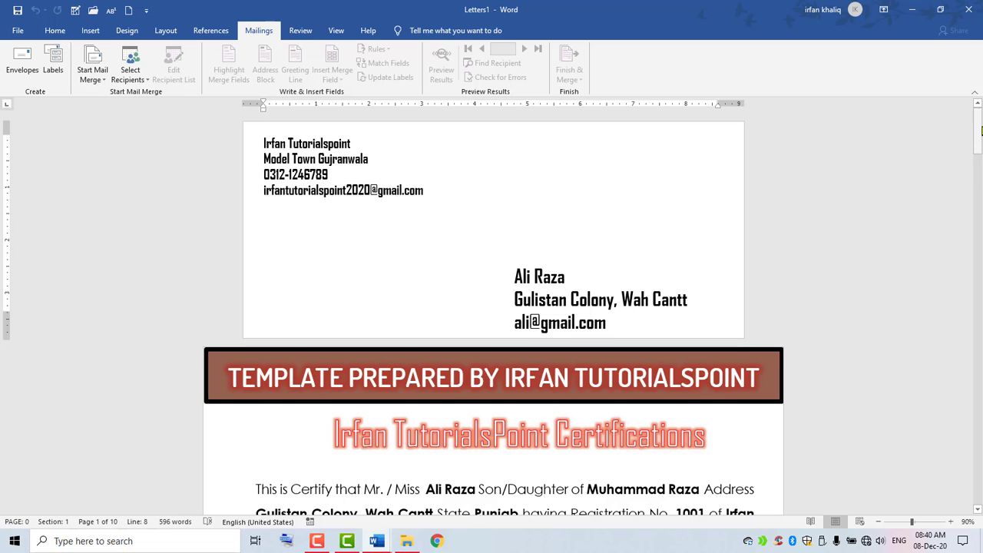
pyautogui.moveTo(979, 129); pyautogui.dragTo(980, 157)
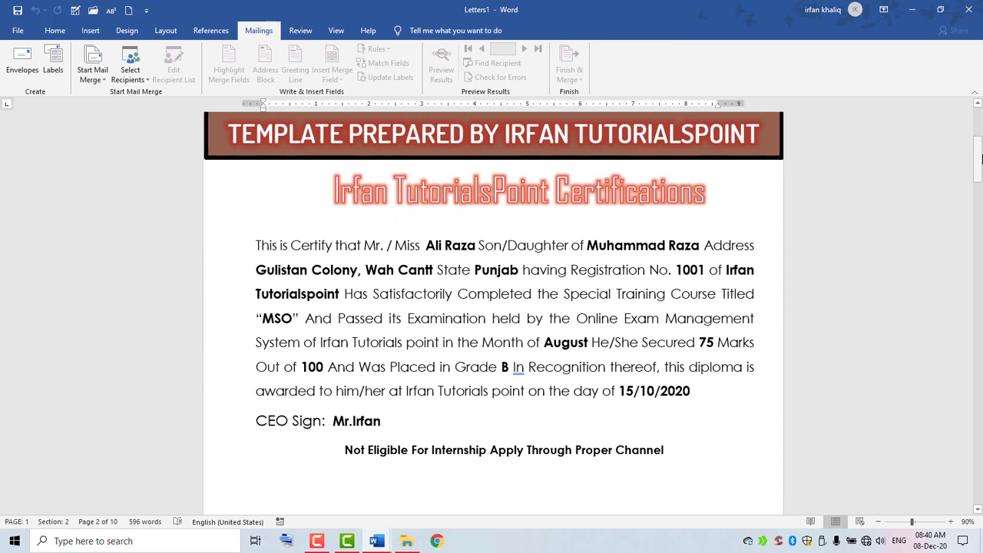